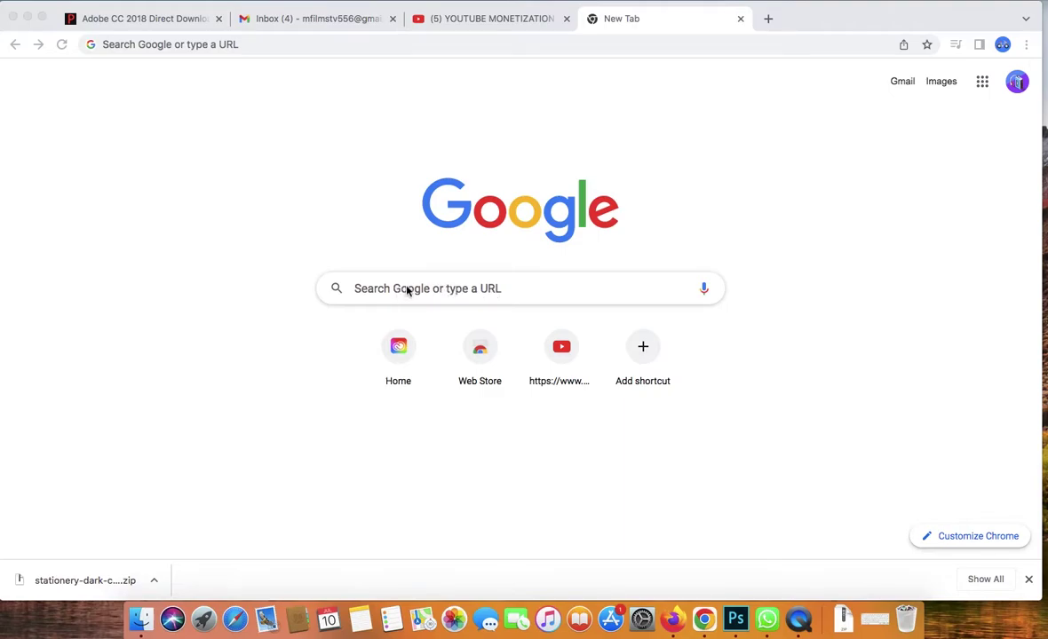
Search Google for freepik and open the Freepik website from the results
left_click(398, 291)
left_click(398, 288)
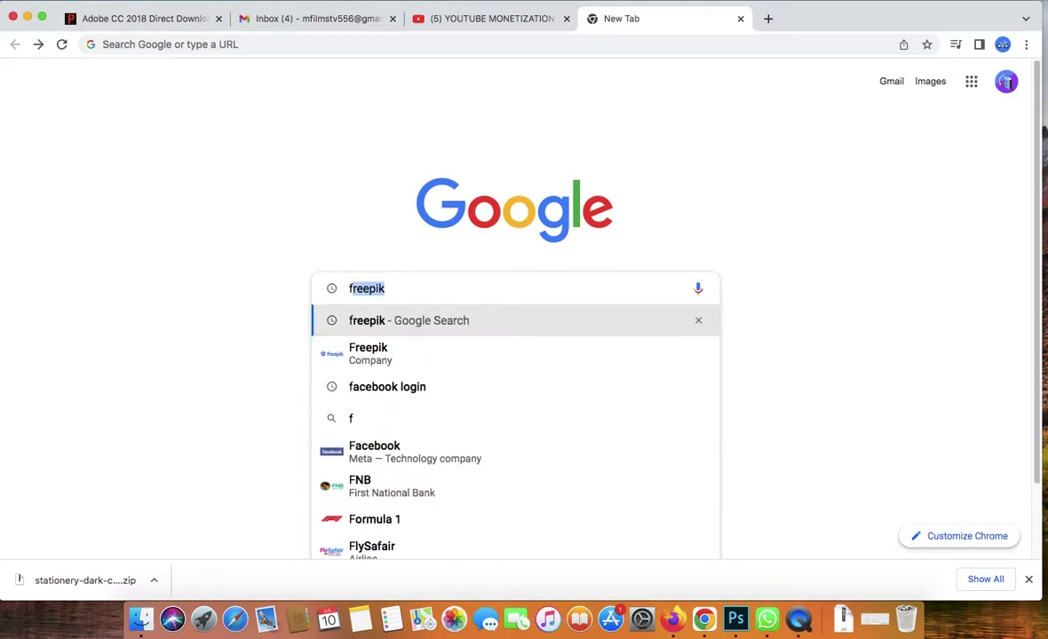
left_click(364, 352)
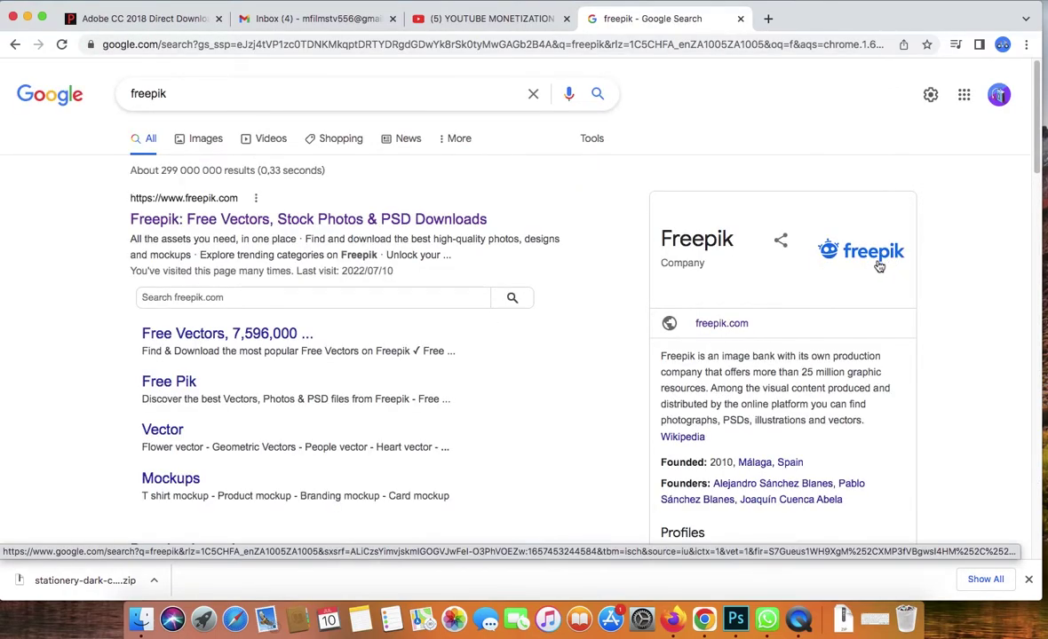
left_click(378, 228)
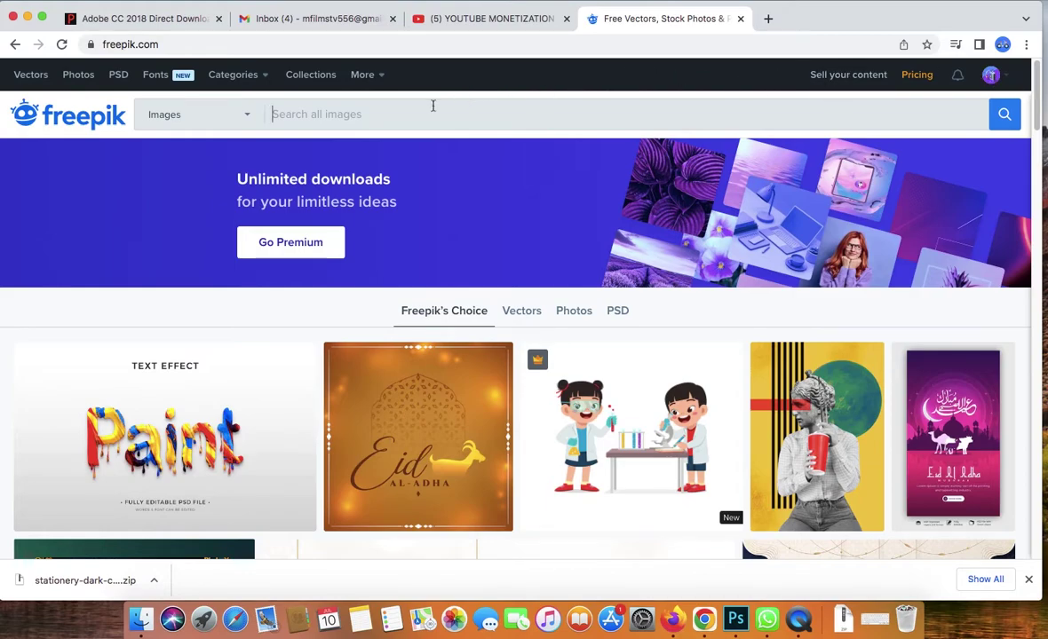
Limit the Freepik image search to free PSD files
left_click(246, 117)
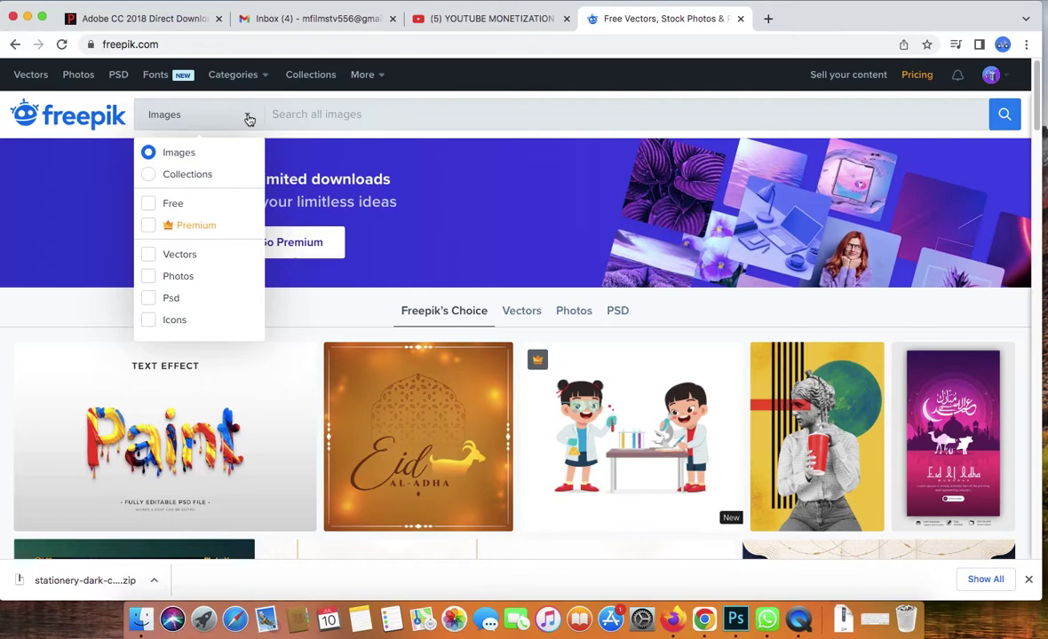
left_click(152, 207)
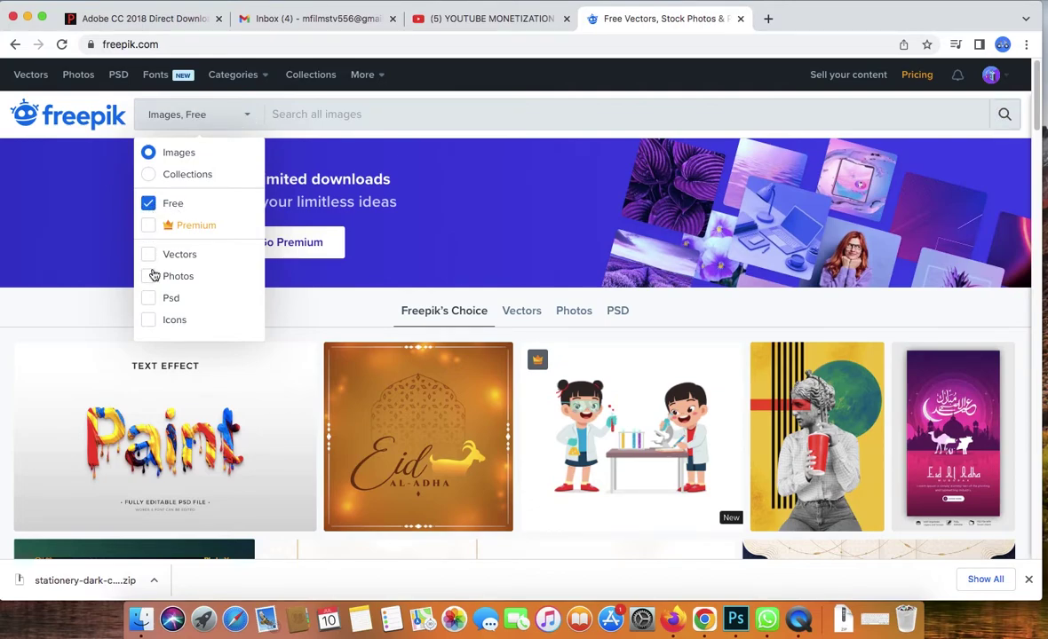
left_click(151, 301)
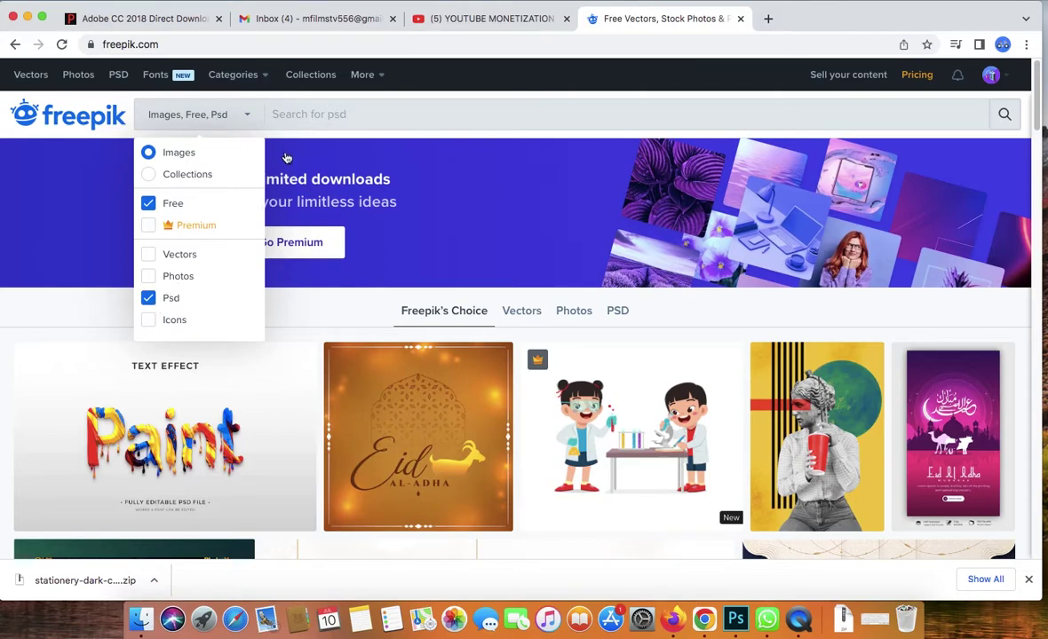
Search Freepik for "branding mockup" using the suggested search term
left_click(301, 116)
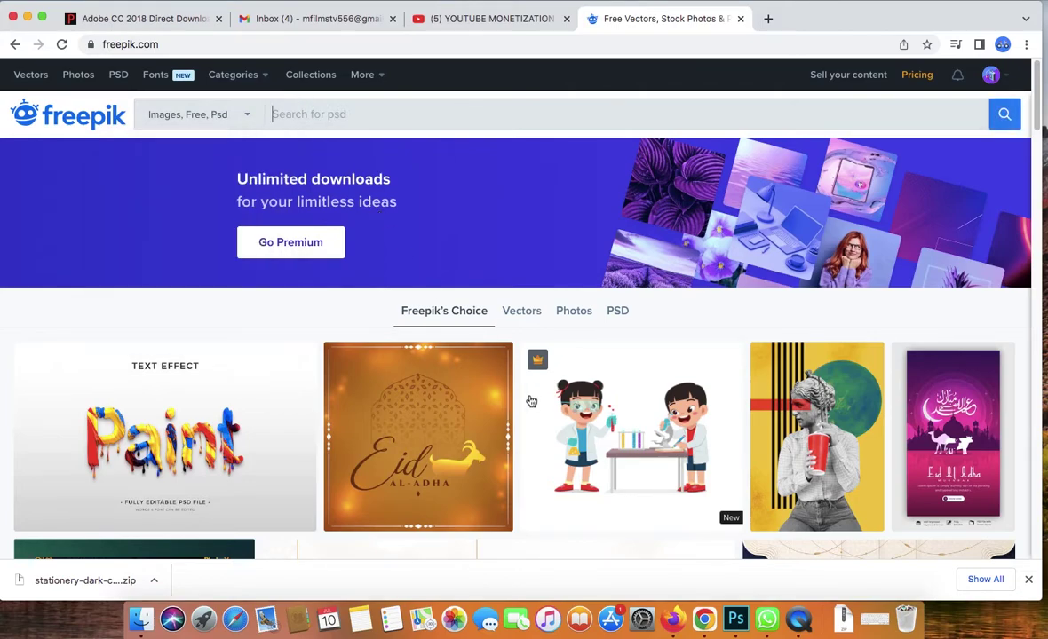
type("b")
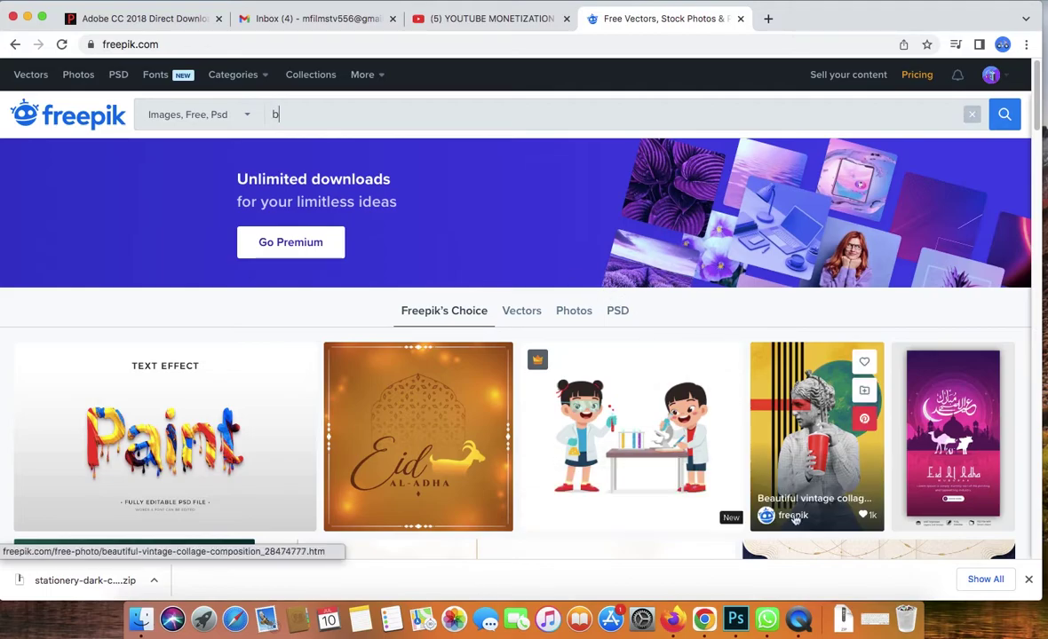
left_click(870, 619)
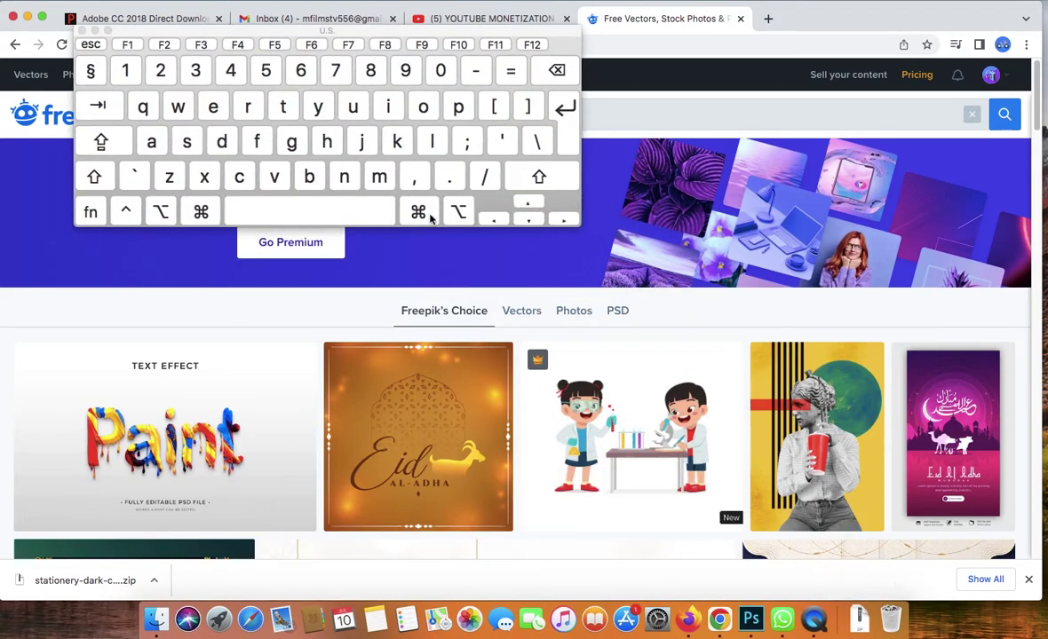
left_click_drag(393, 40, 549, 299)
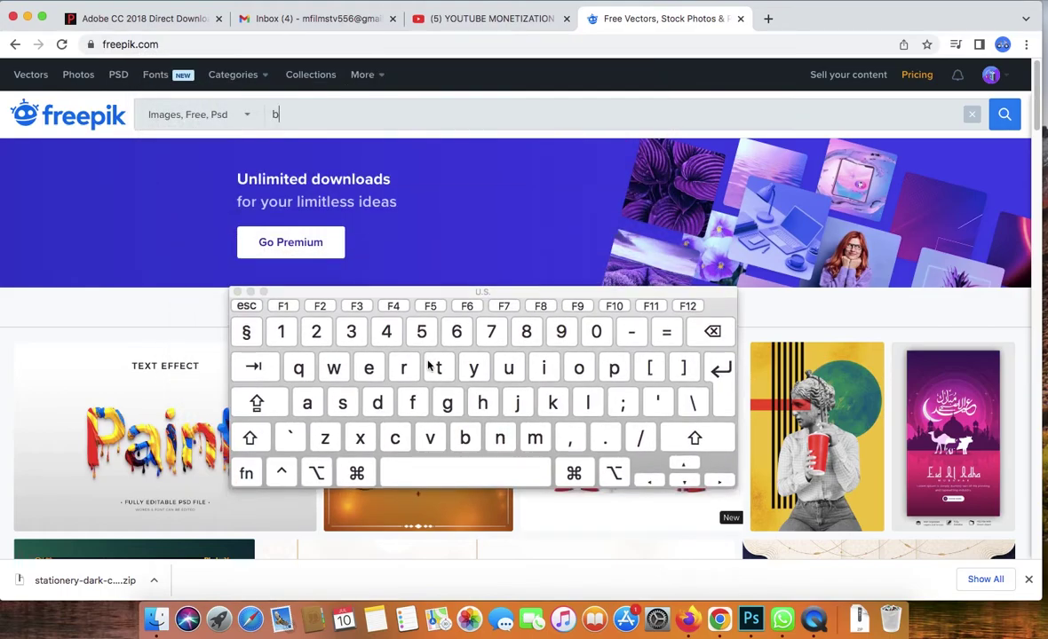
type("ra")
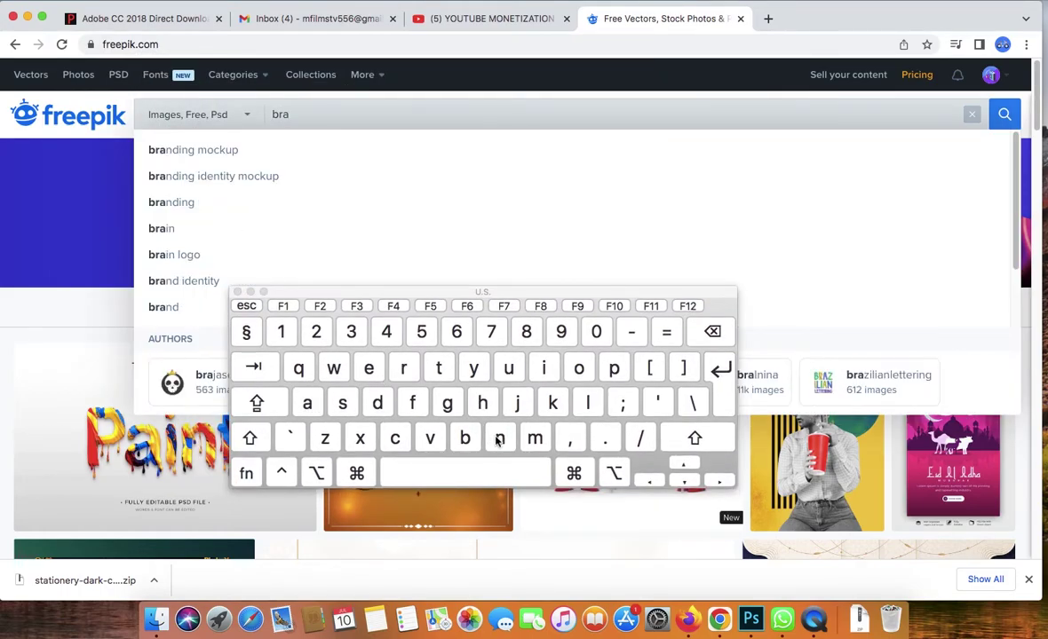
left_click(238, 291)
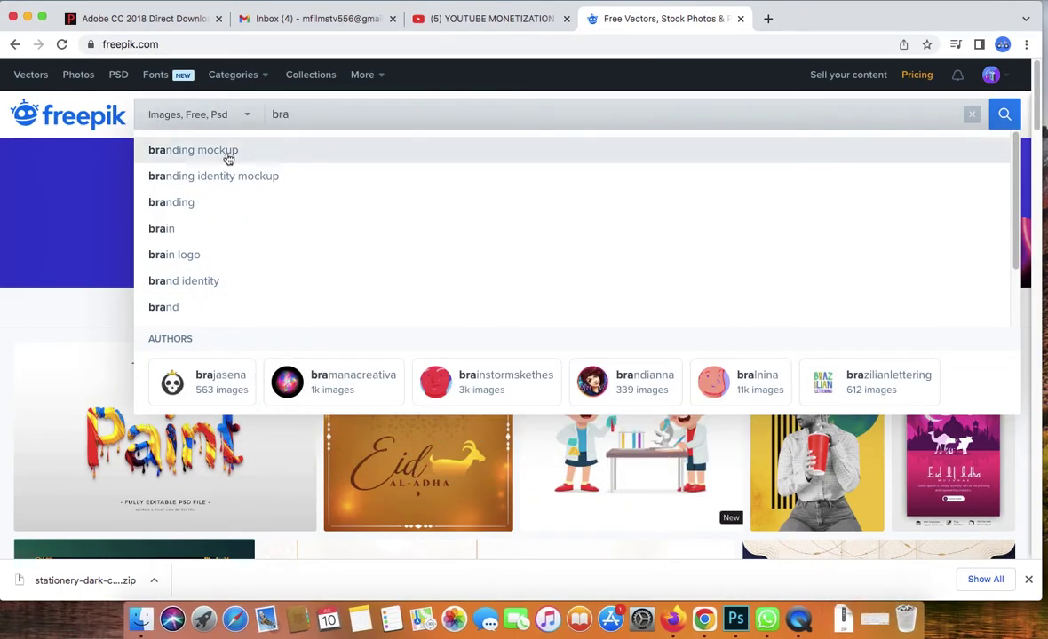
left_click(229, 152)
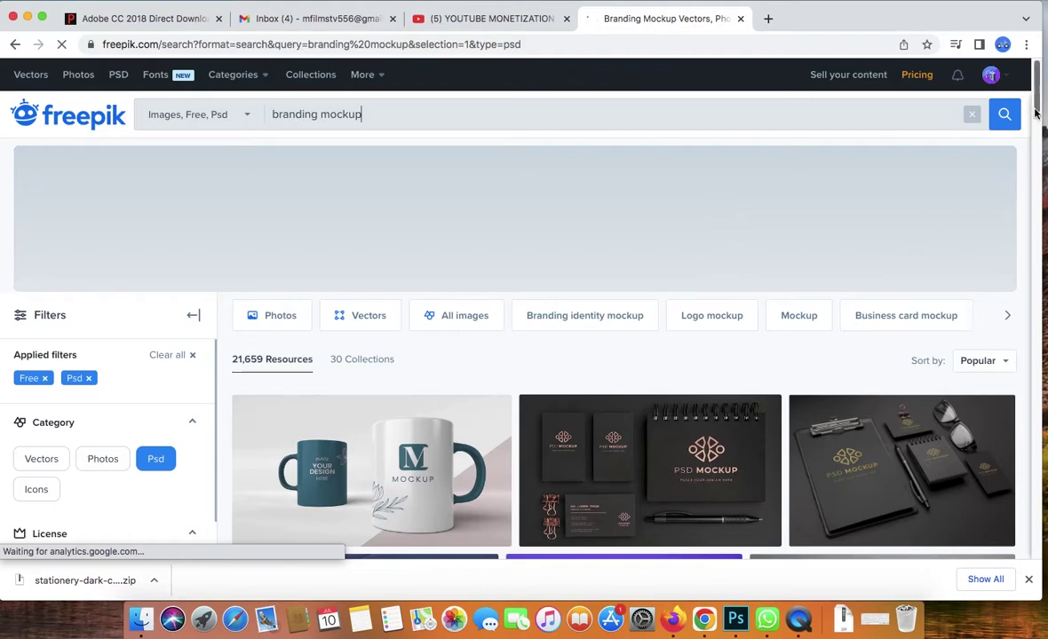
Open the "Stationery dark and copper mockup" result and start its free download, dismissing the Adobe Stock ad
scroll(1021, 146, "down", 1)
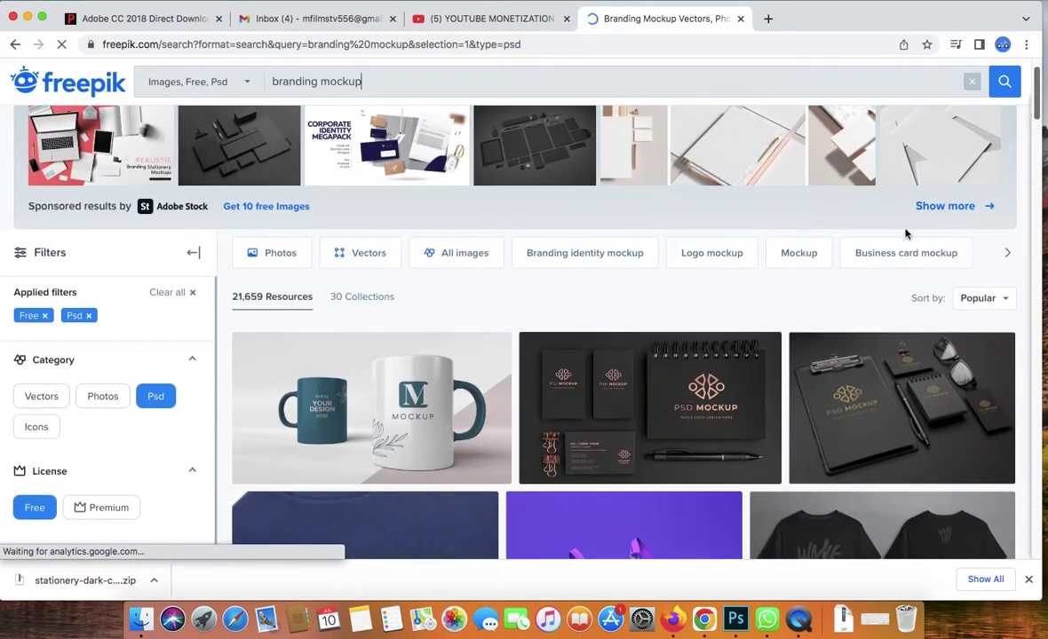
mouse_move(669, 400)
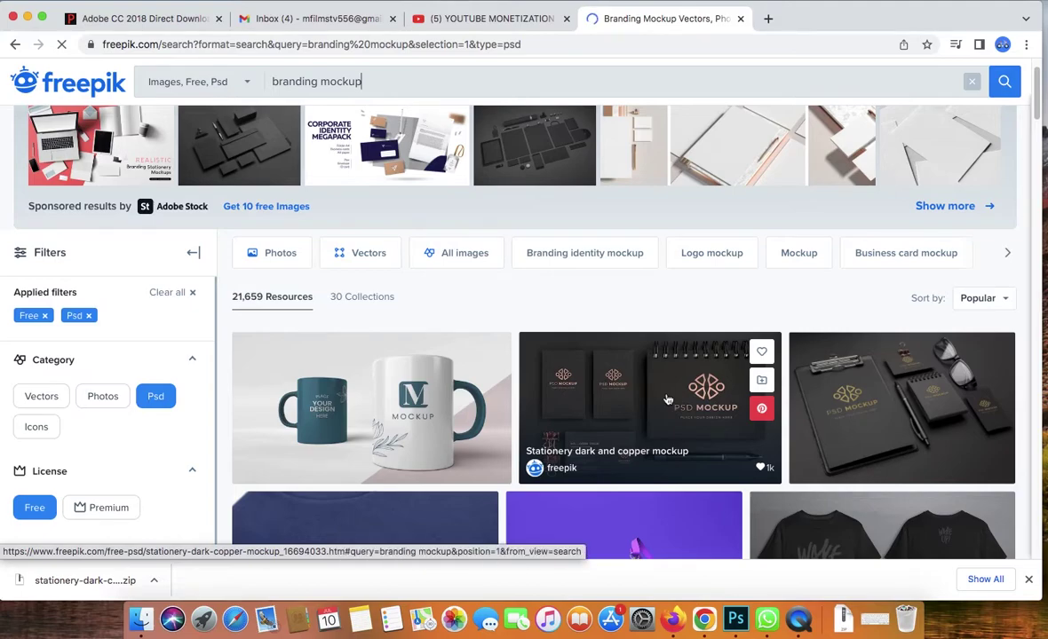
left_click(668, 400)
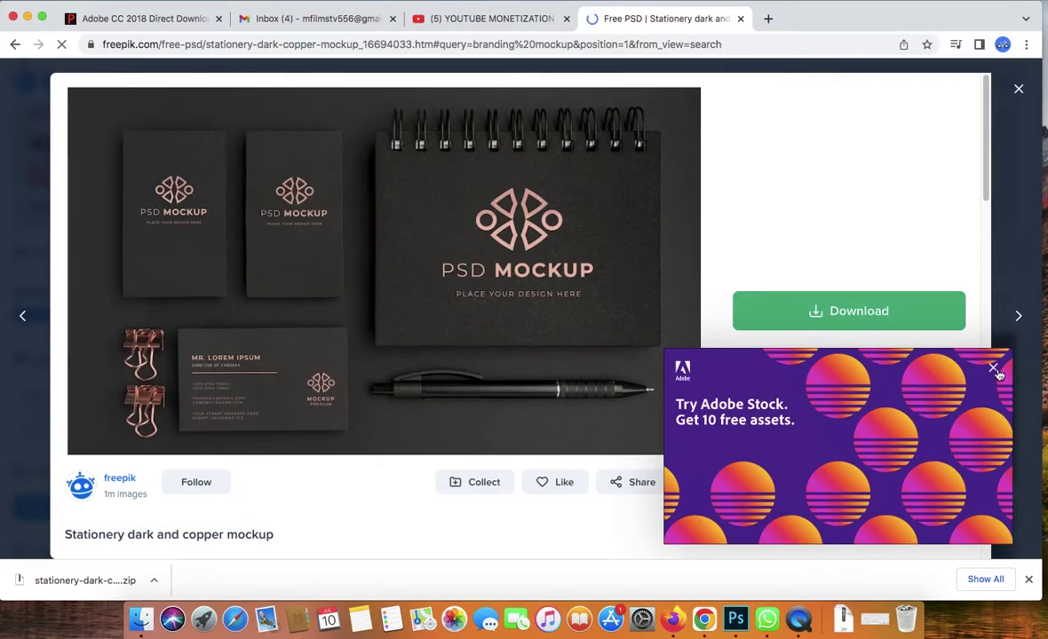
left_click(994, 369)
left_click(788, 320)
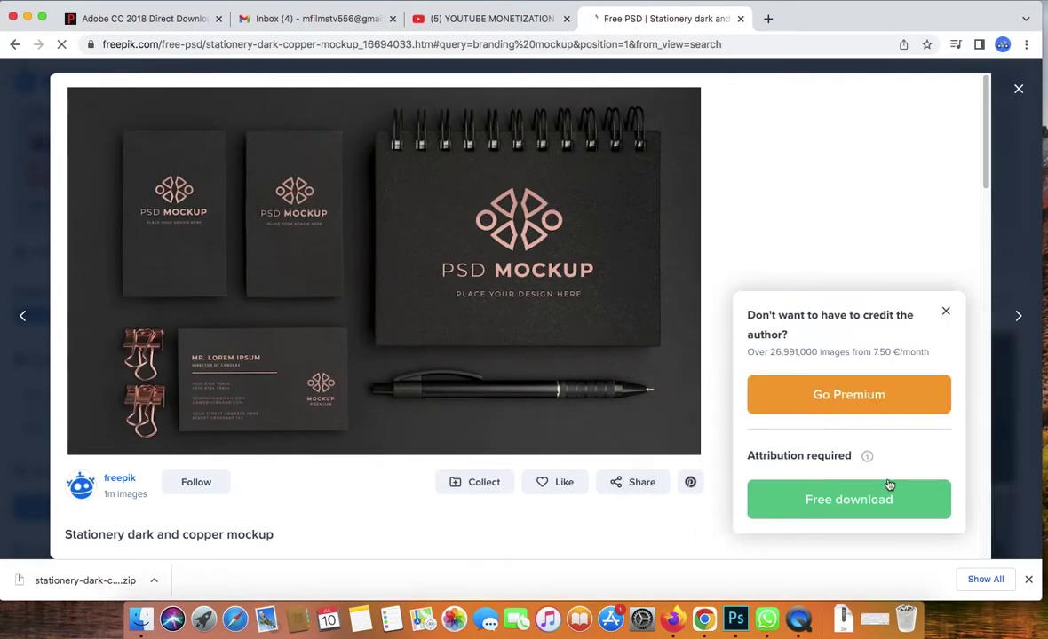
left_click(865, 502)
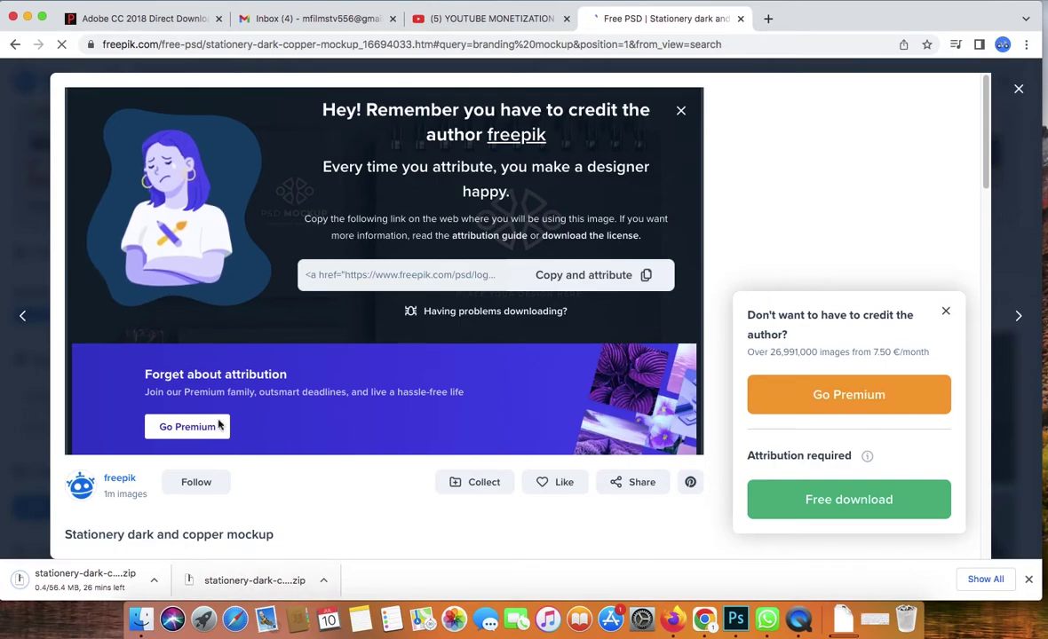
Reveal the already downloaded stationery mockup zip in Finder, place it on the desktop and minimize the browser
left_click_drag(57, 9, 181, 9)
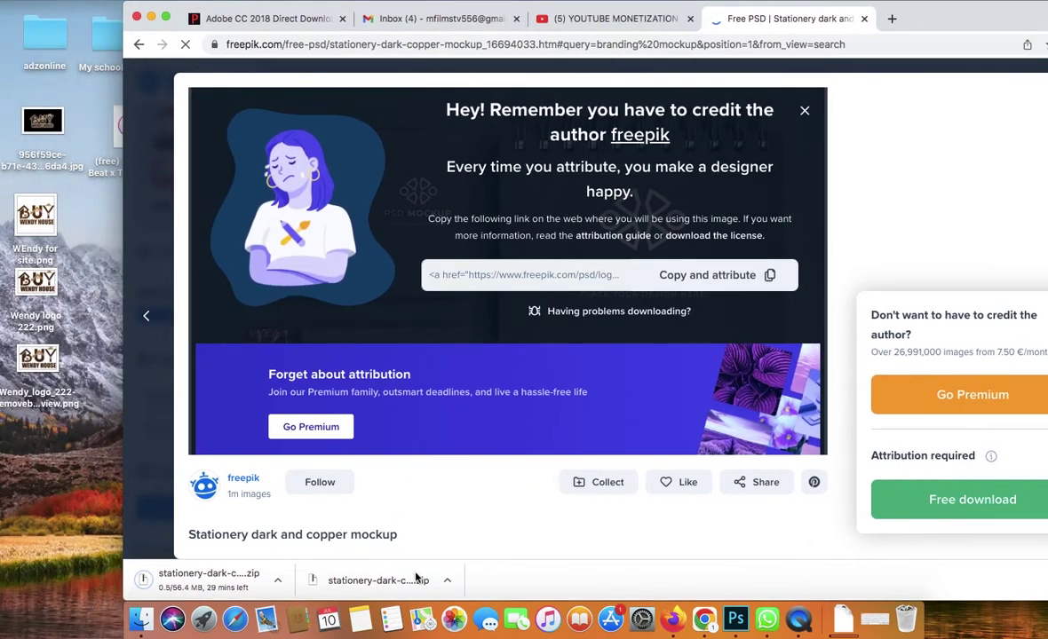
left_click(445, 580)
left_click(471, 565)
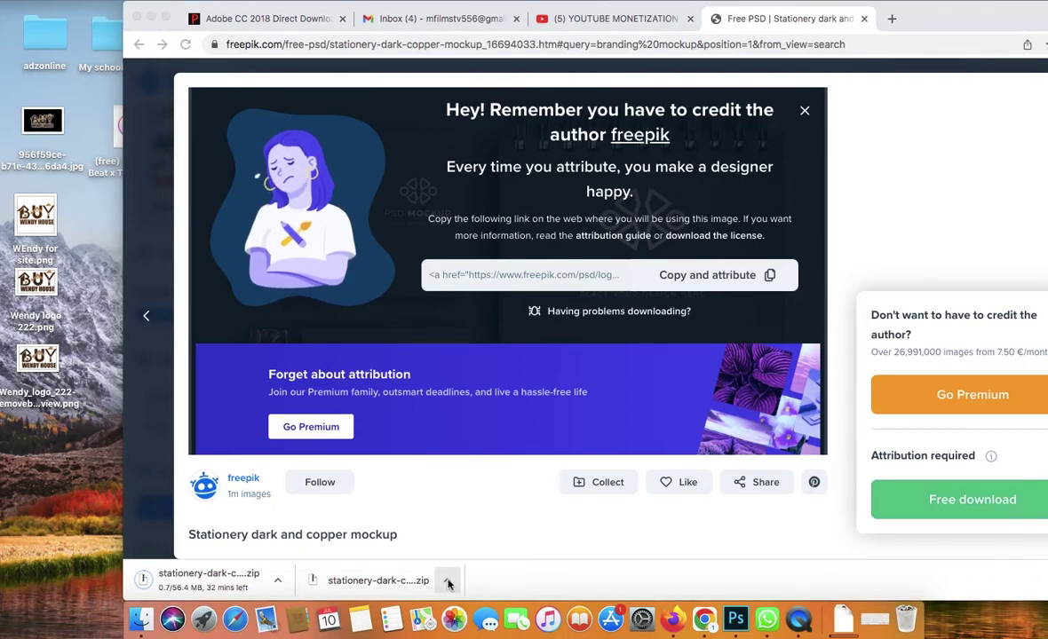
left_click_drag(624, 317, 93, 468)
key("super+w")
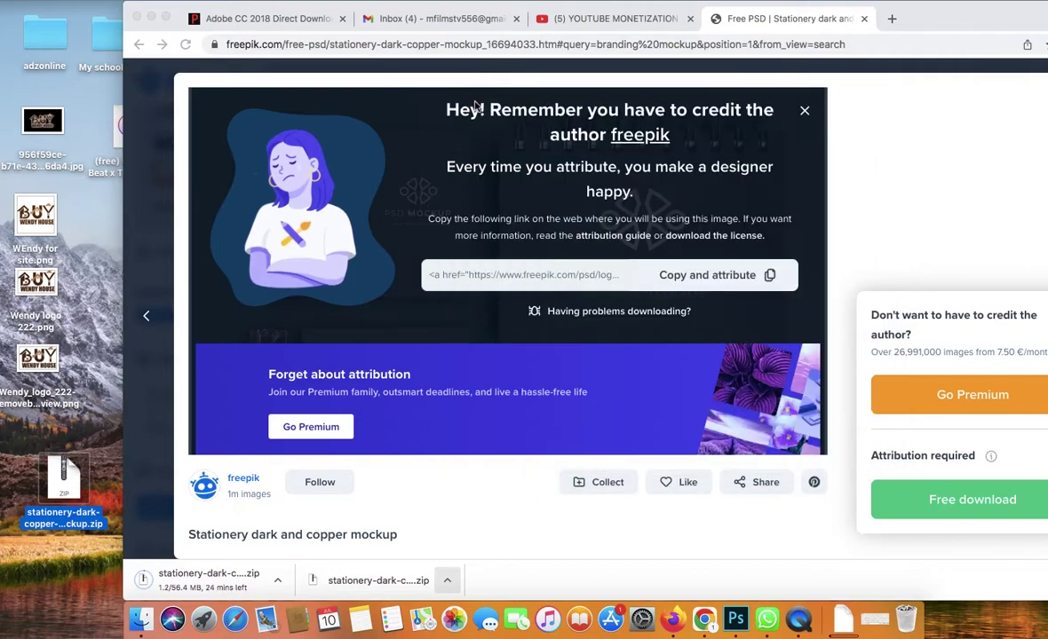
left_click(151, 19)
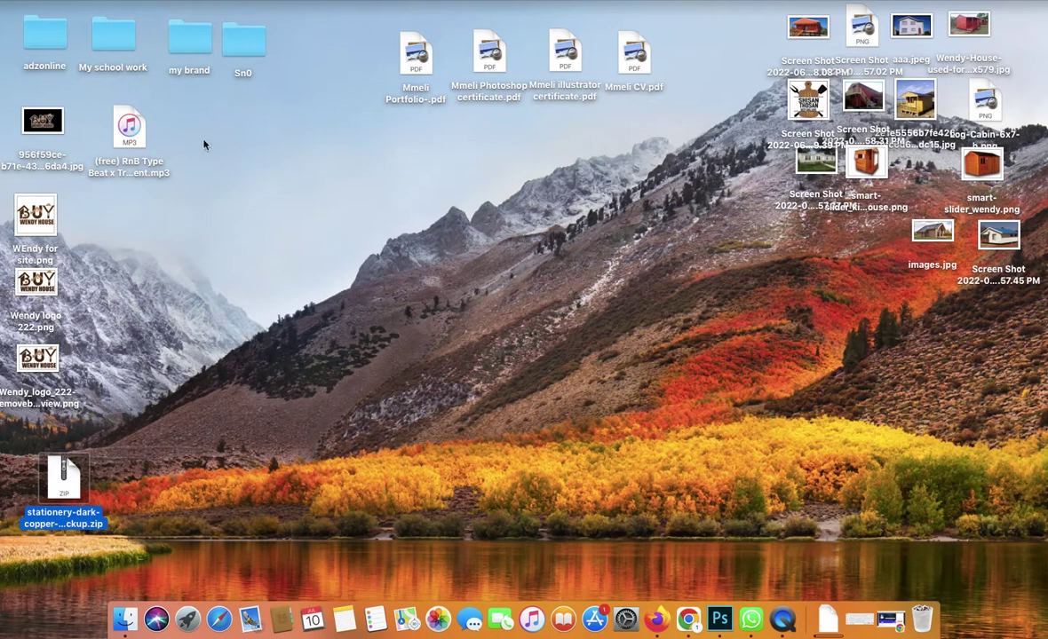
Extract the stationery-dark-copper-mockup zip on the desktop, set the extracted folder apart and move the zip to the Trash
double_click(74, 477)
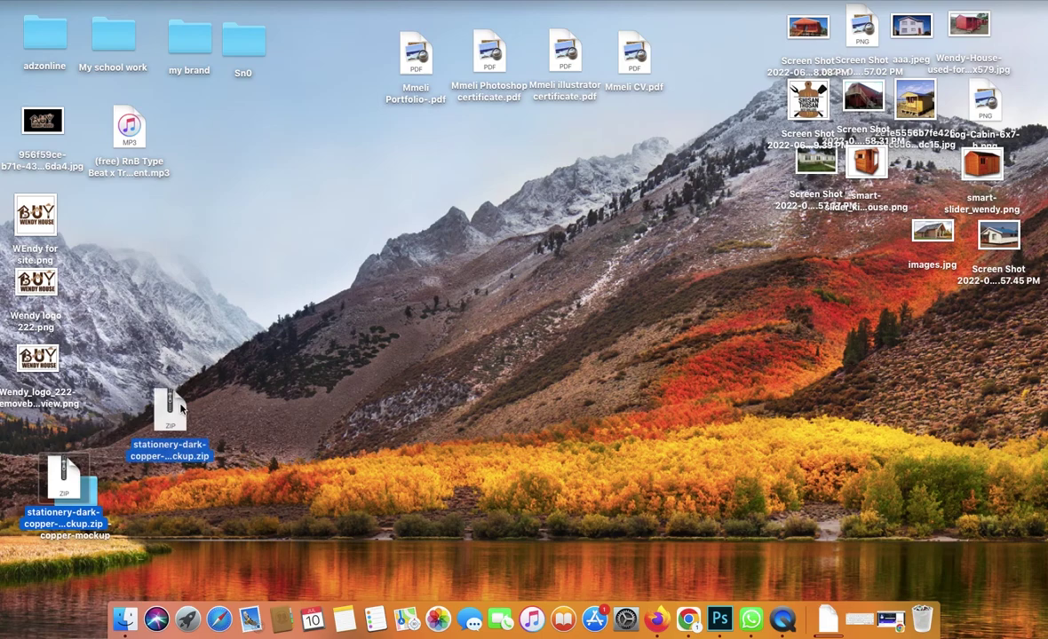
left_click_drag(82, 493, 130, 258)
left_click(170, 401)
right_click(169, 402)
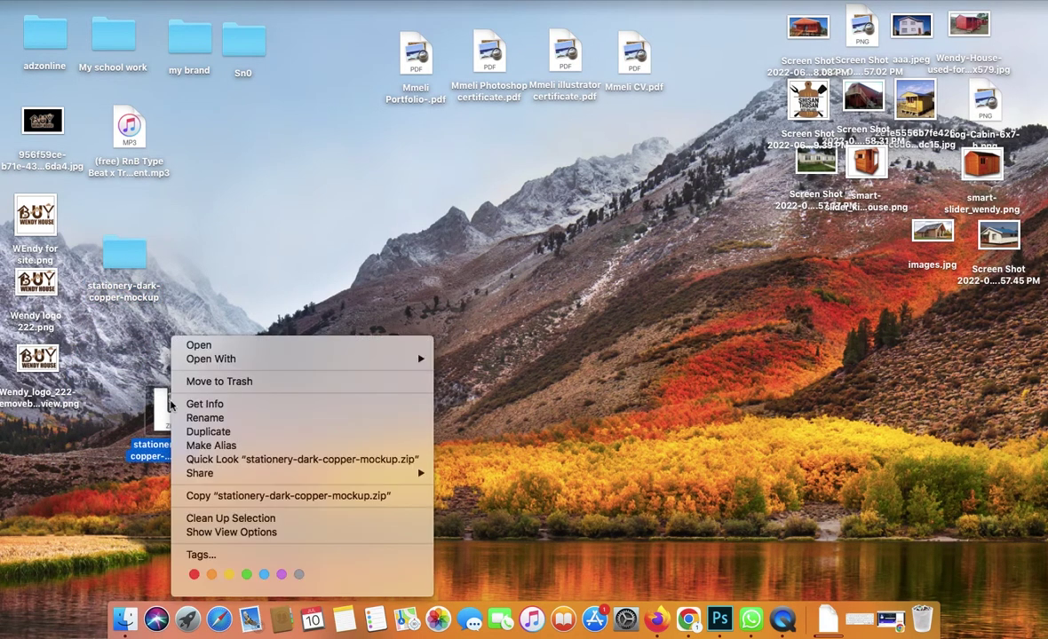
left_click(204, 383)
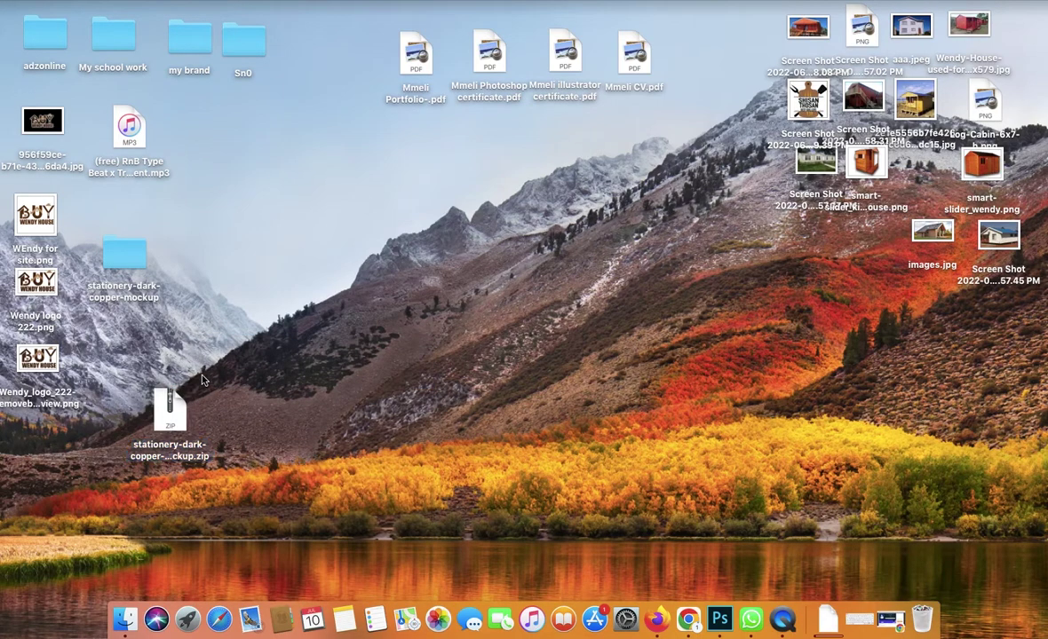
Open 5786651.psd from the stationery-dark-copper-mockup folder in Photoshop and minimize the Finder window
double_click(134, 258)
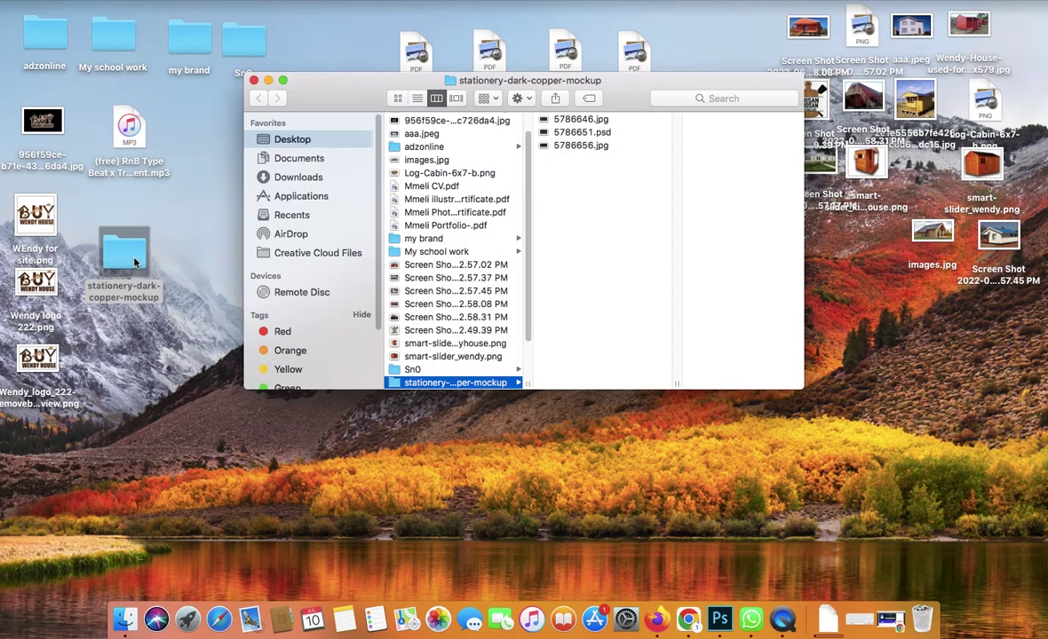
left_click(581, 133)
left_click(572, 148)
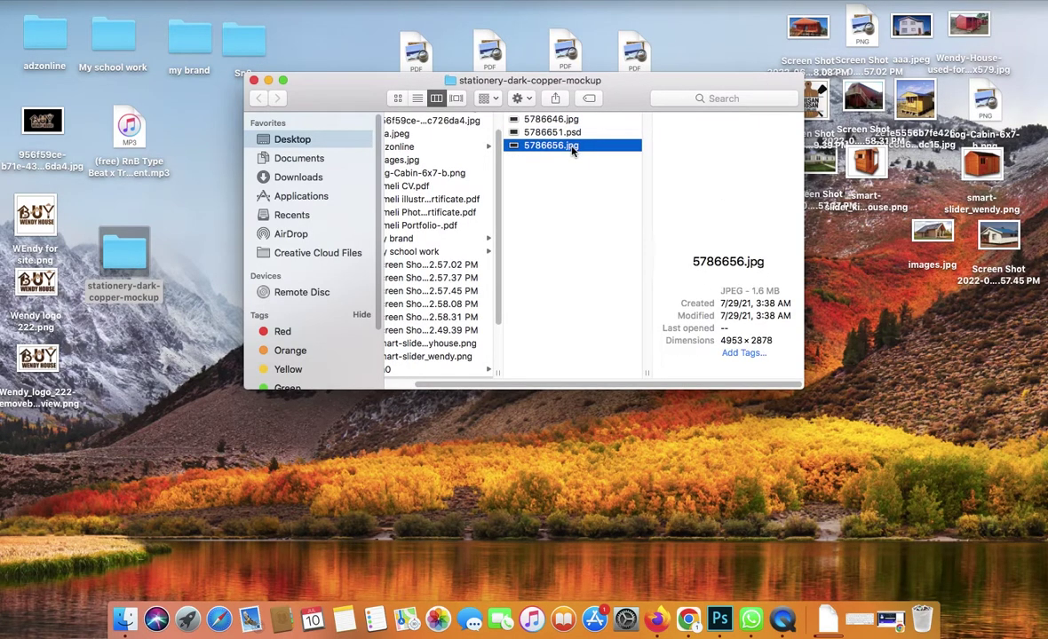
left_click(571, 135)
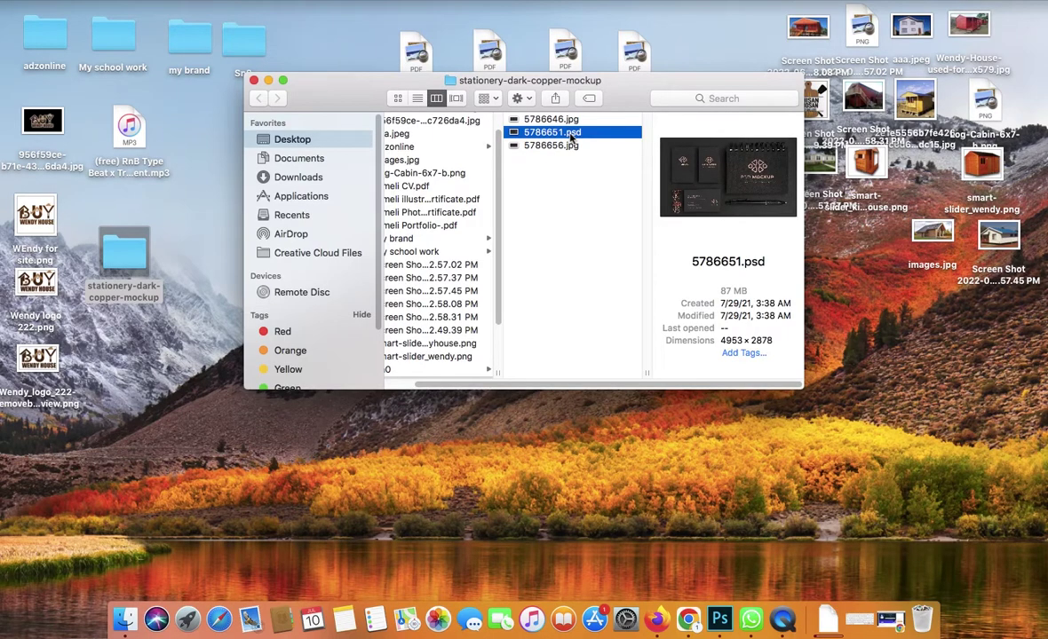
double_click(572, 135)
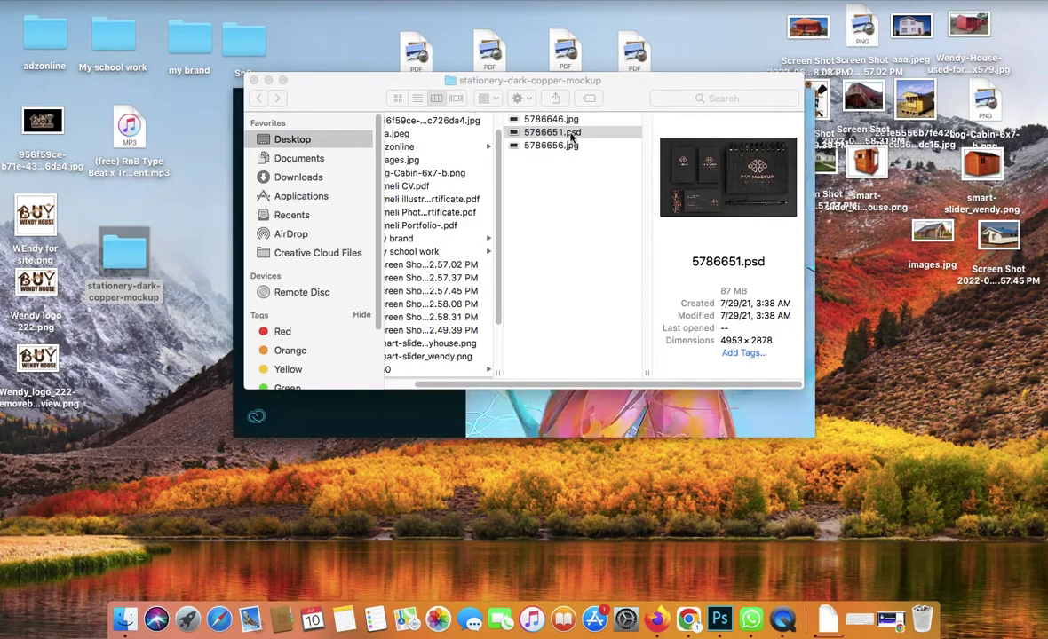
left_click(268, 80)
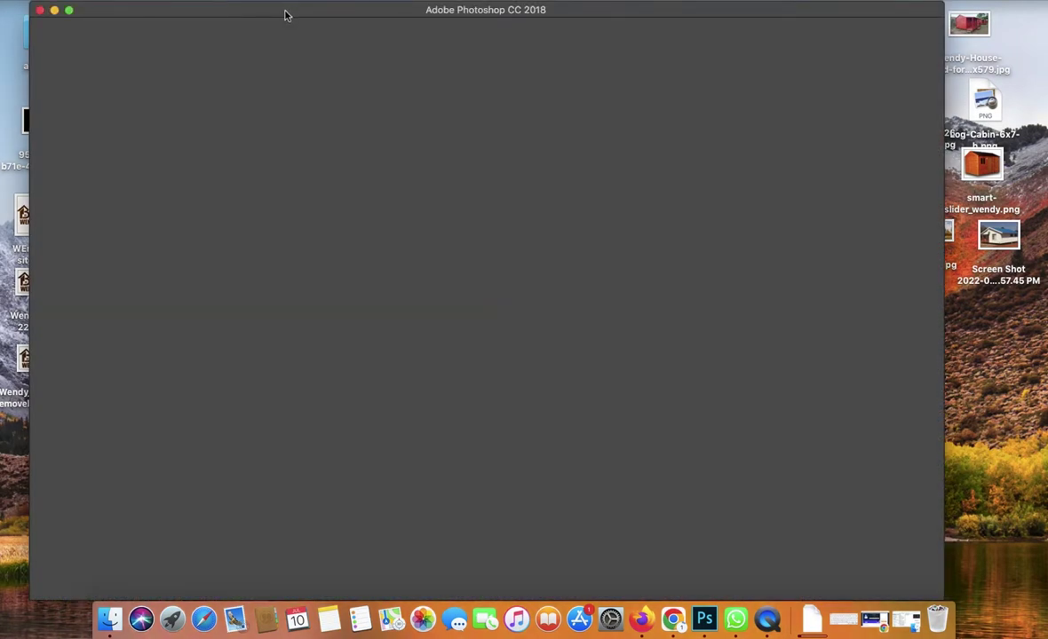
Move and enlarge the Photoshop window, and deselect the Edition layer group
left_click_drag(285, 14, 381, 10)
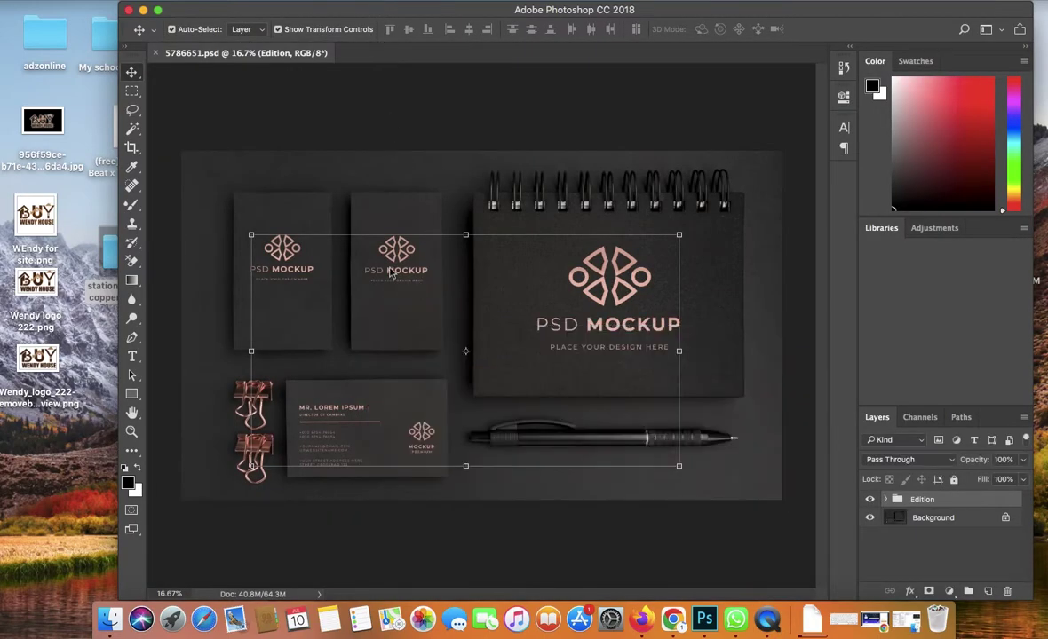
left_click(233, 115)
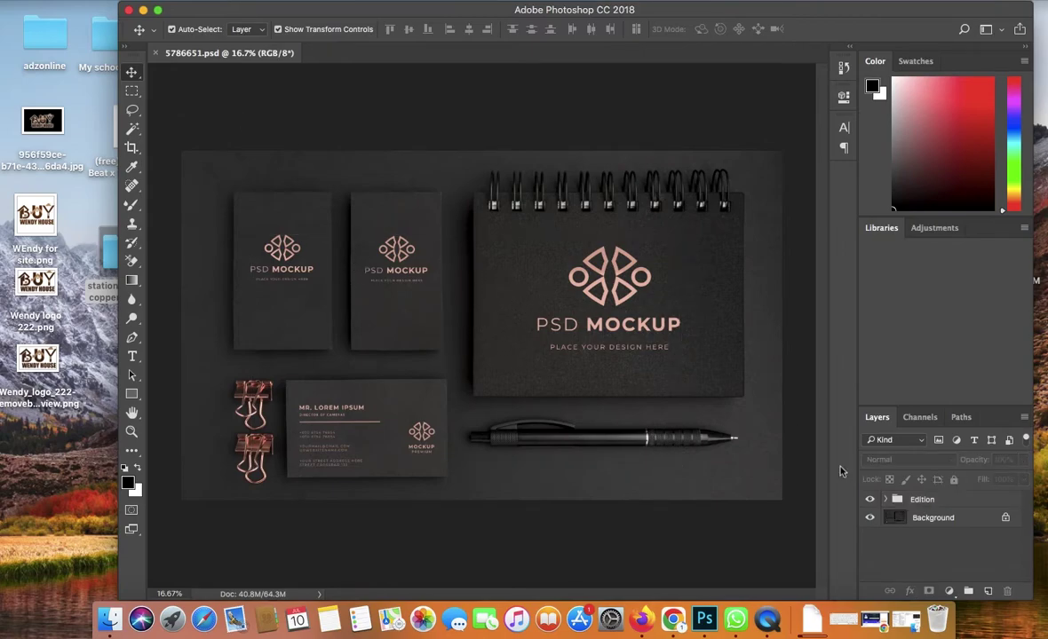
left_click_drag(1043, 604, 1047, 604)
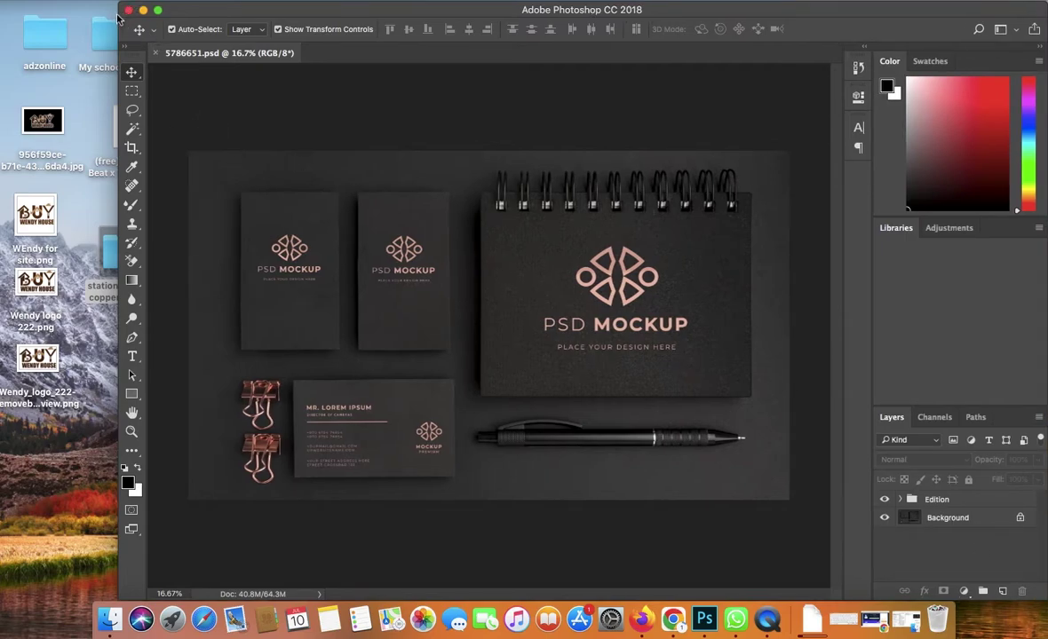
left_click_drag(118, 18, 72, 13)
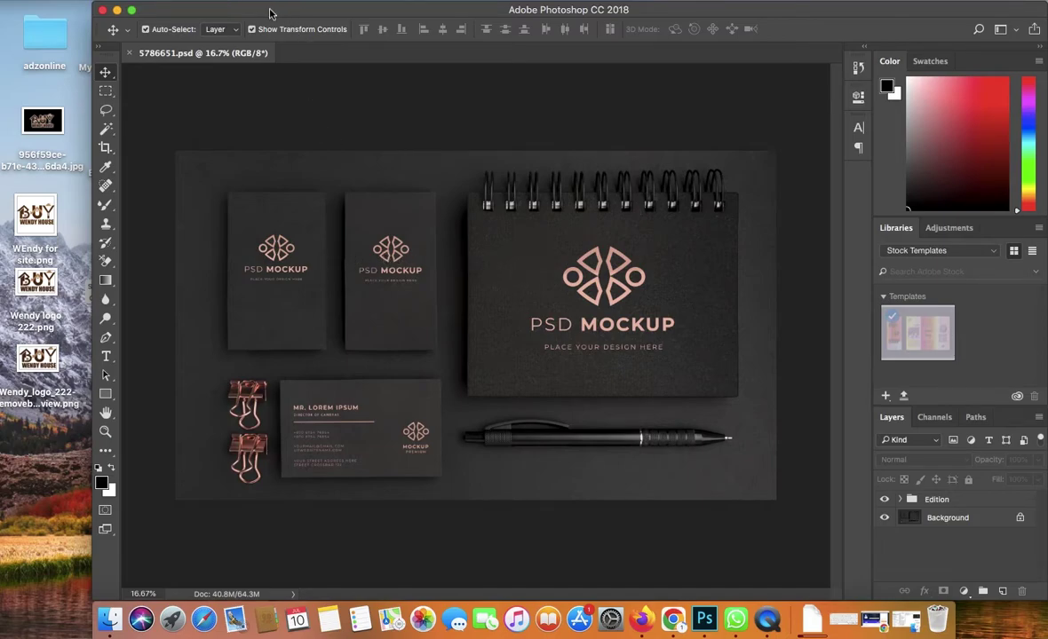
mouse_move(271, 13)
left_mouse_down()
mouse_move(292, 18)
mouse_move(271, 13)
left_mouse_up()
Select the logo on the notebook and open its "Place your design here" smart object for editing
left_click(107, 111)
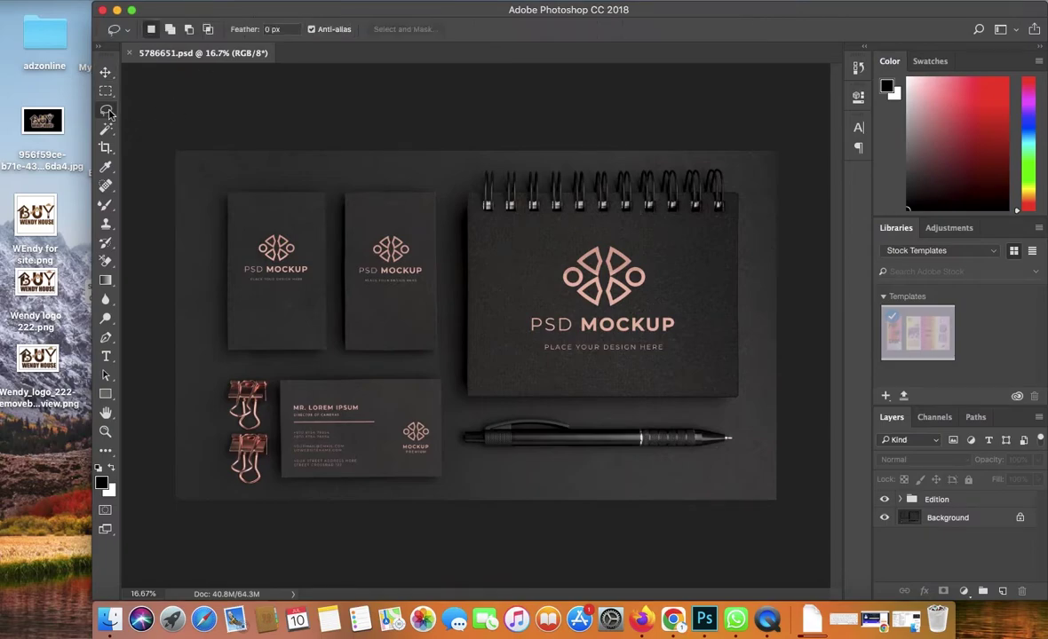
left_click(105, 72)
left_click(597, 282)
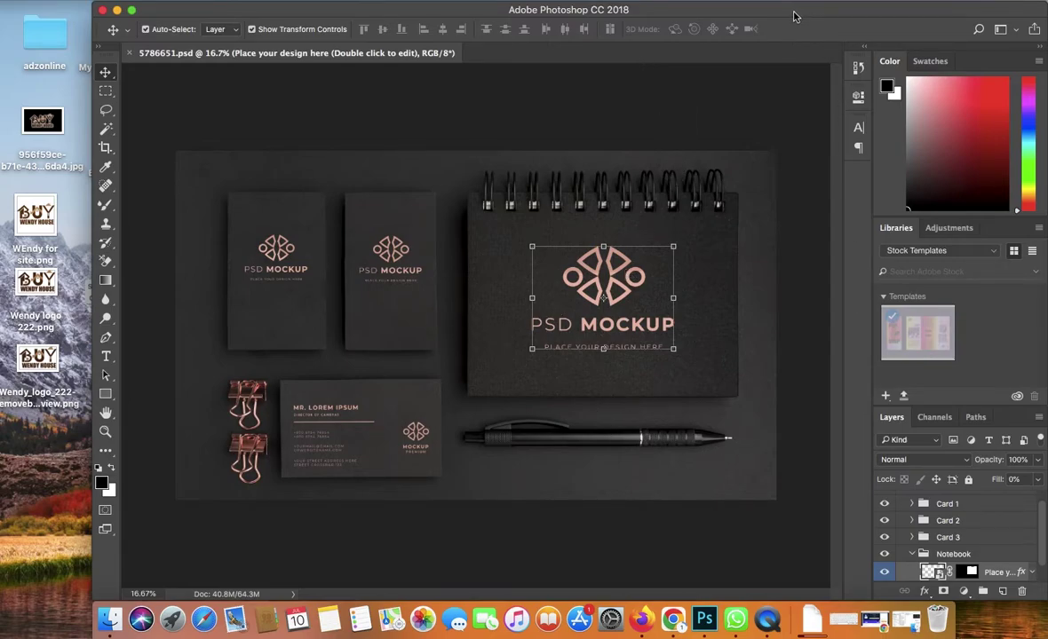
mouse_move(806, 15)
left_mouse_down()
mouse_move(779, 13)
mouse_move(792, 11)
left_mouse_up()
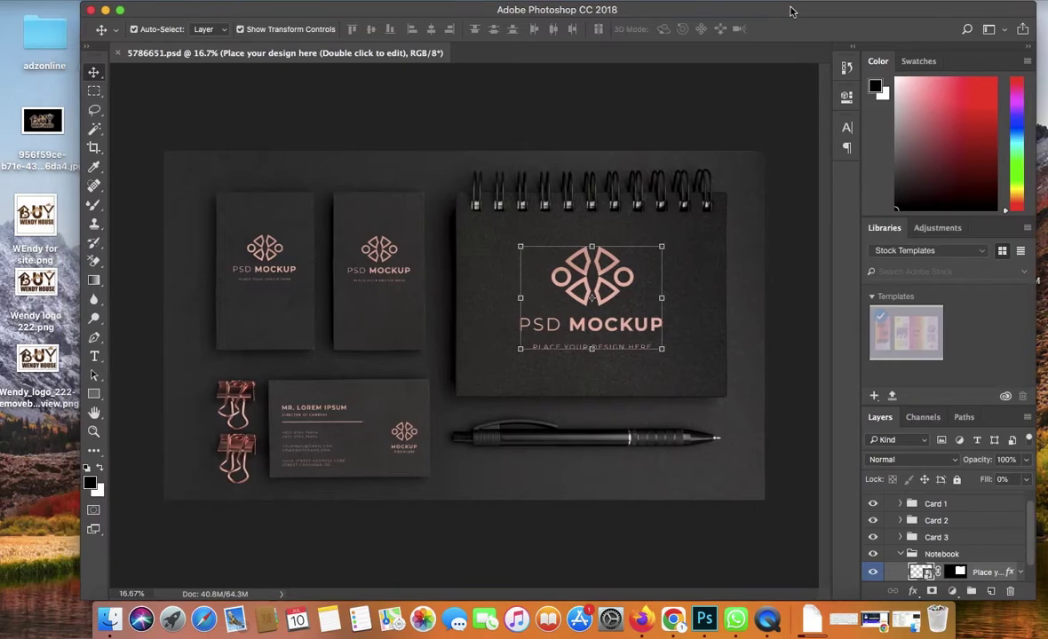
scroll(1029, 556, "down", 1)
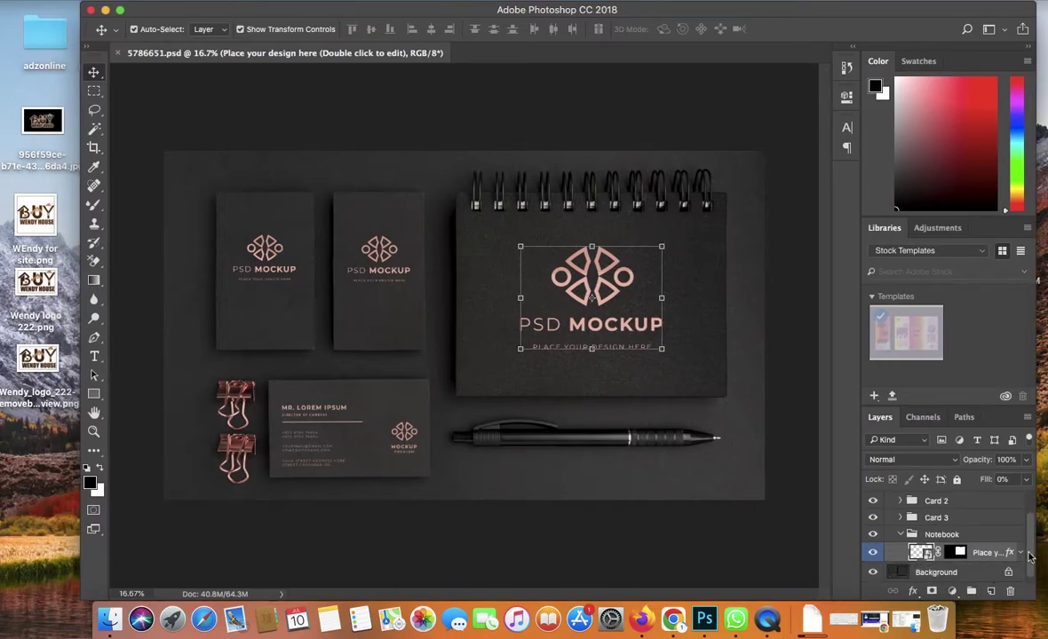
scroll(1029, 553, "up", 1)
scroll(951, 513, "down", 1)
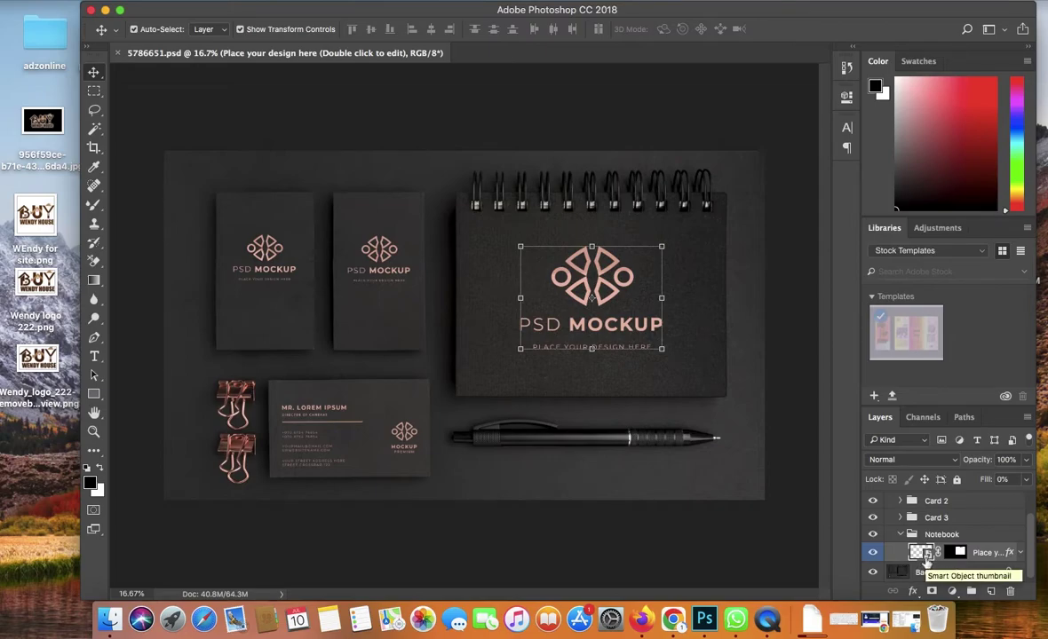
double_click(926, 556)
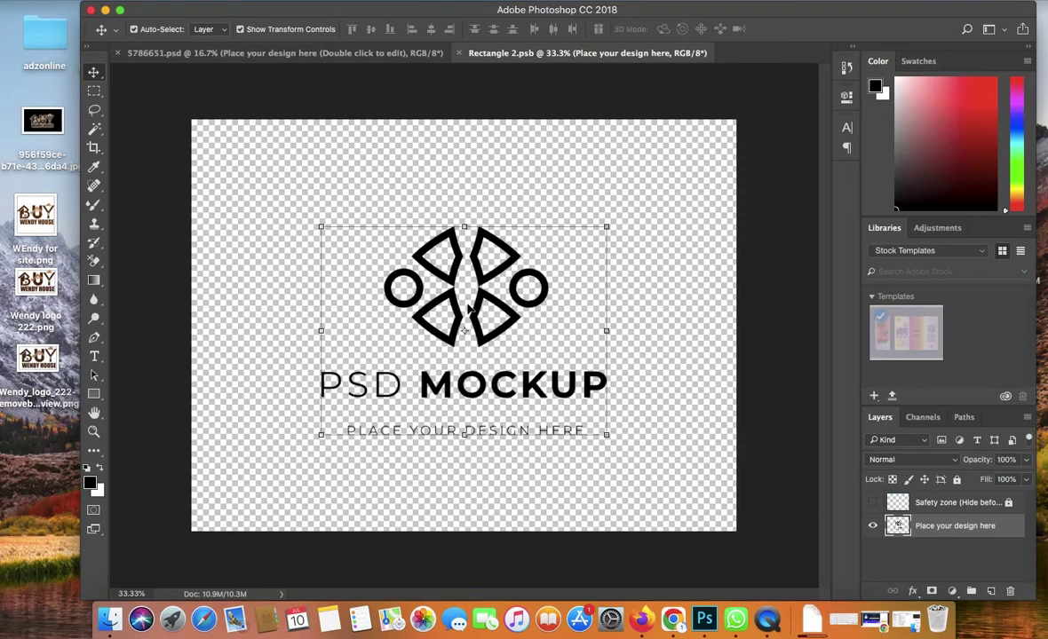
Delete the placeholder design and place Wendy_logo_222-removebg-preview.png from the desktop, enlarged to about 786%
key("BackSpace")
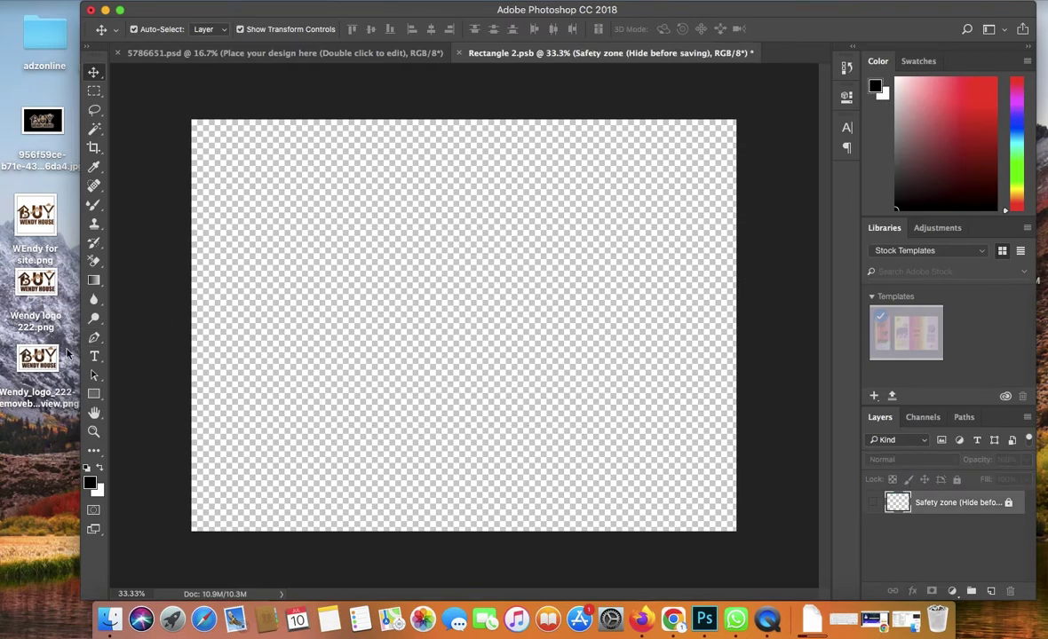
left_click_drag(42, 367, 330, 320)
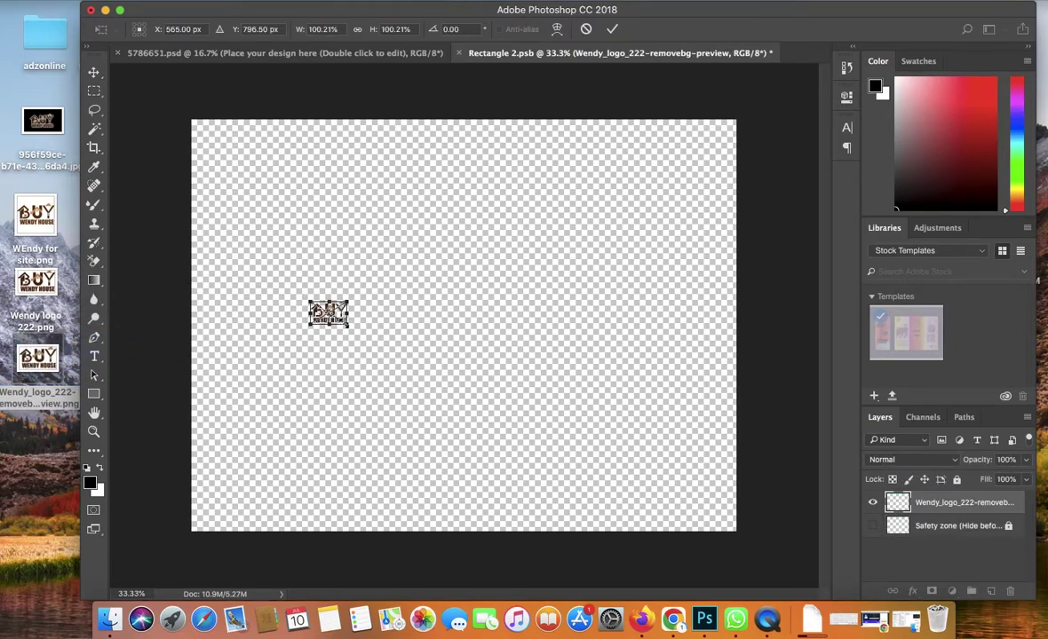
left_click_drag(351, 328, 530, 438)
left_click_drag(308, 302, 240, 258)
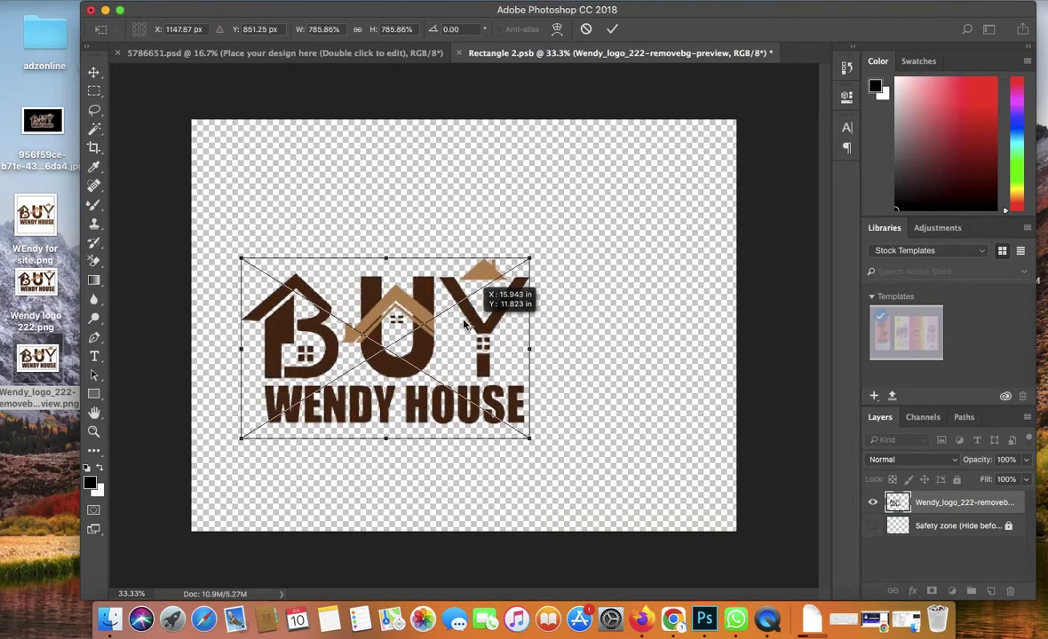
Centre the Wendy House logo on the canvas at about 851% scale, commit the placement and deselect the layer
left_click_drag(442, 312, 513, 281)
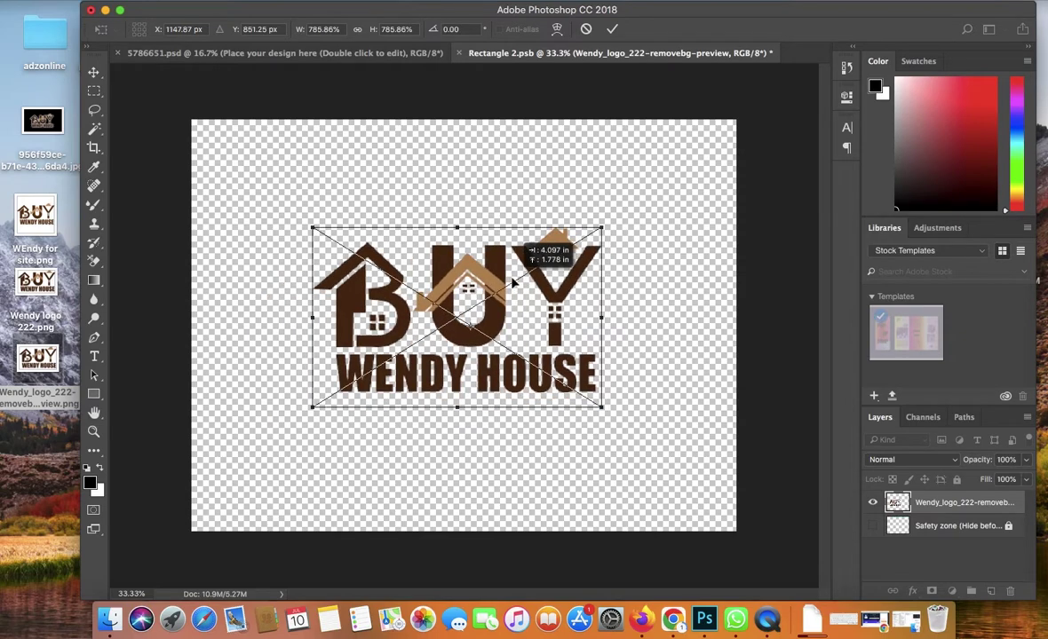
left_click_drag(603, 407, 626, 422)
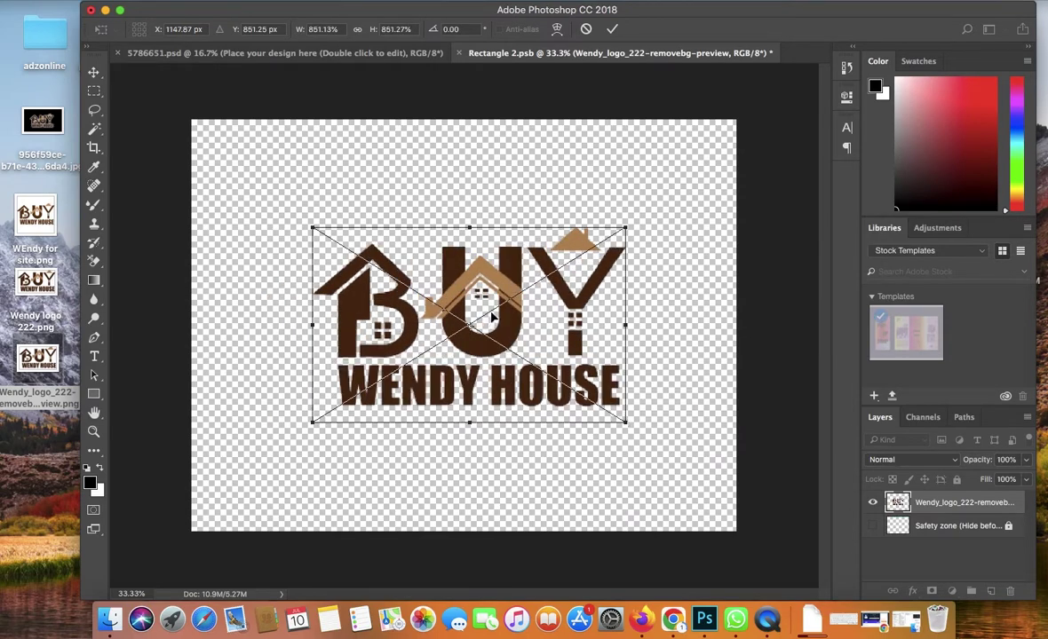
left_click_drag(468, 286, 460, 281)
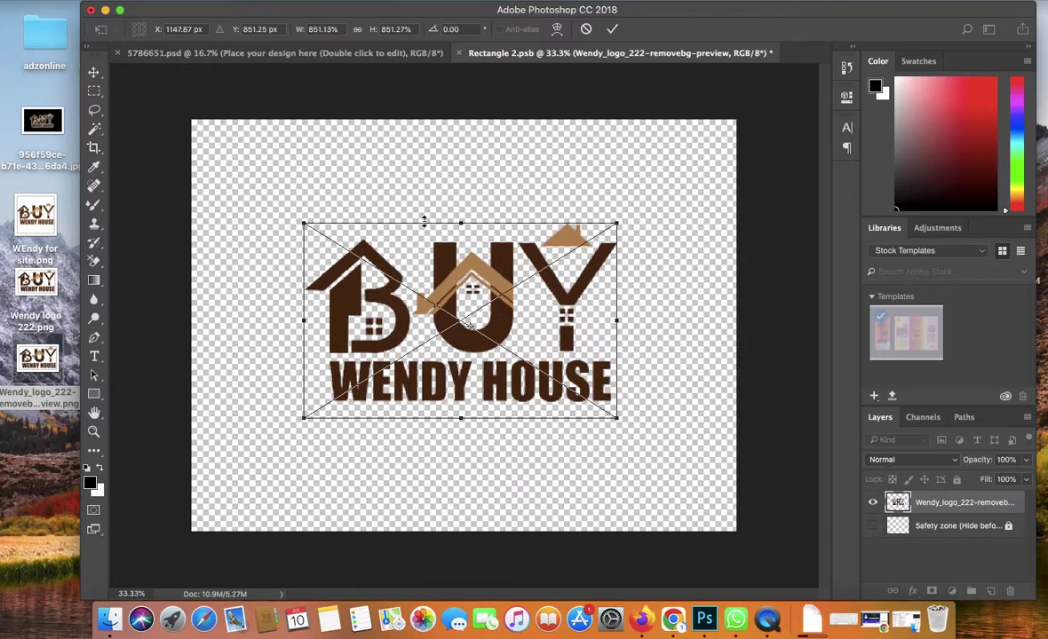
left_click(92, 72)
left_click(643, 214)
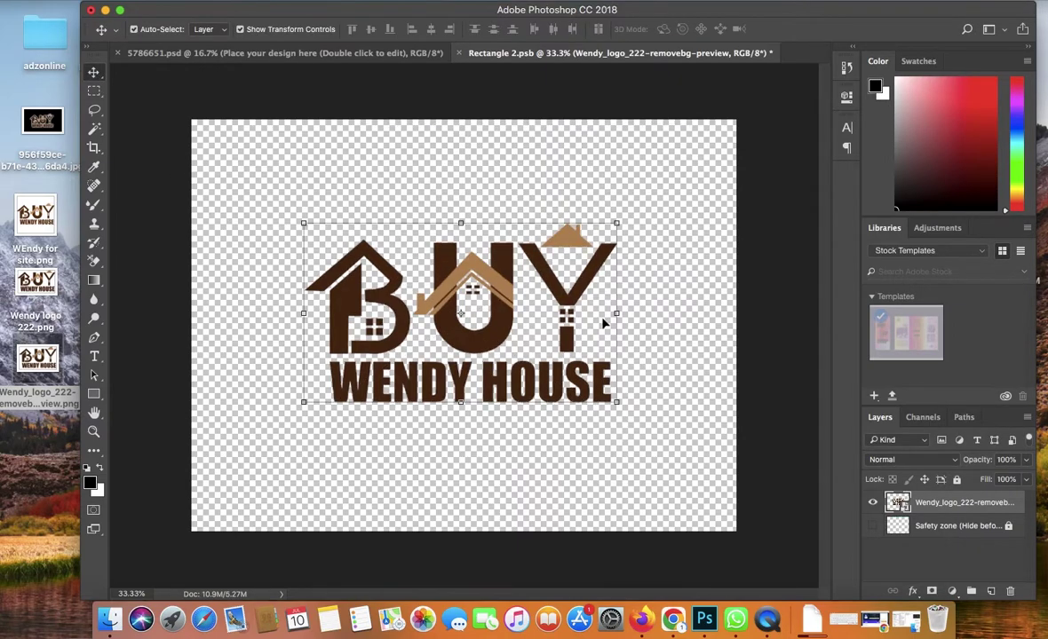
left_click(758, 359)
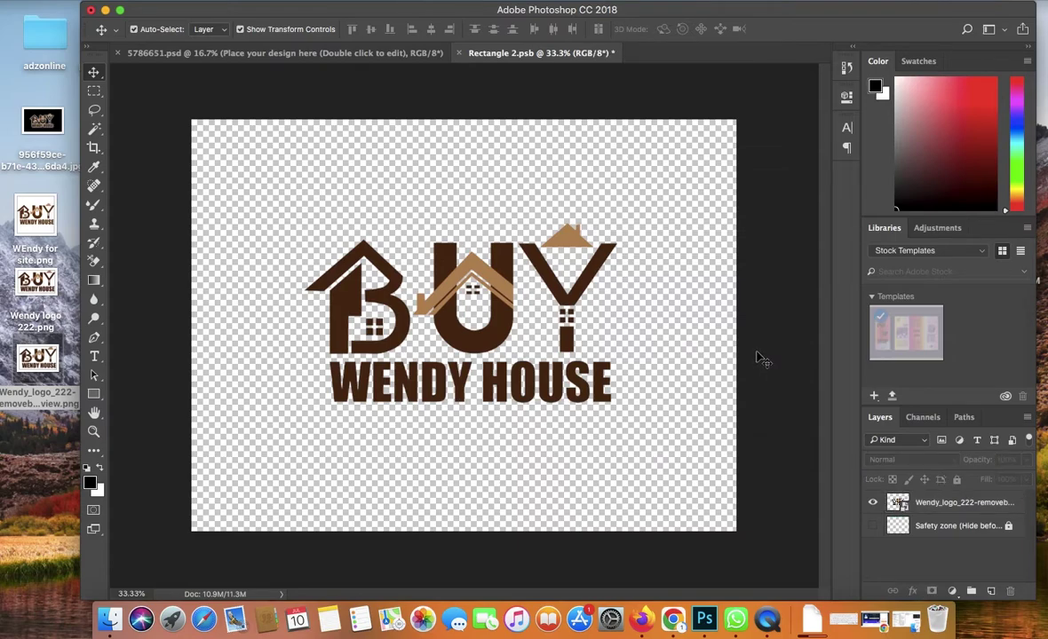
Save Rectangle 2.psb, return to the 5786651.psd mockup with the Move tool and deselect the notebook design
key("super+s")
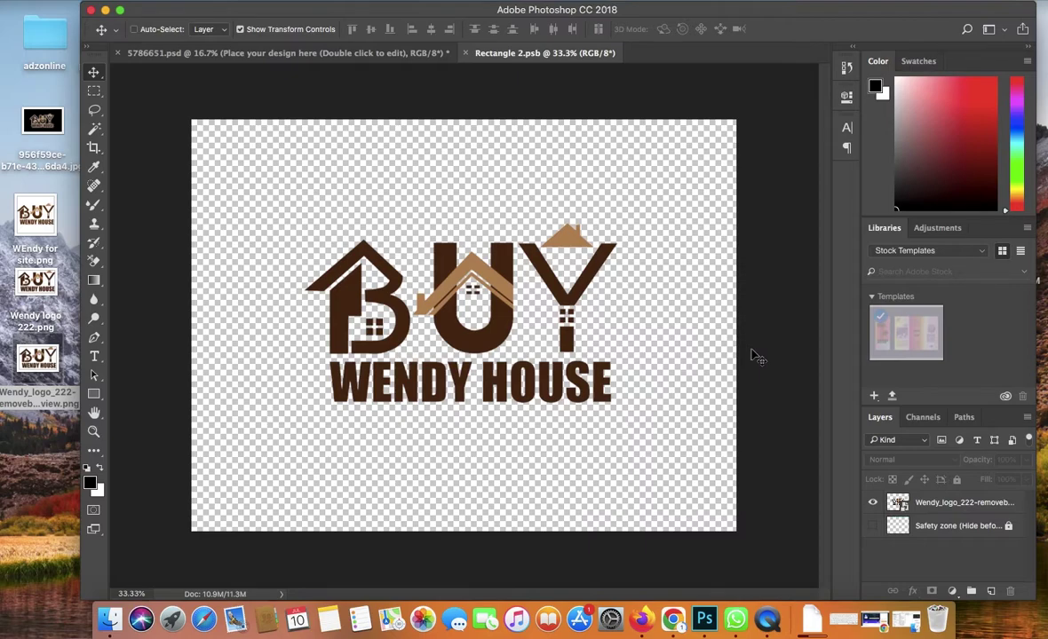
key("s")
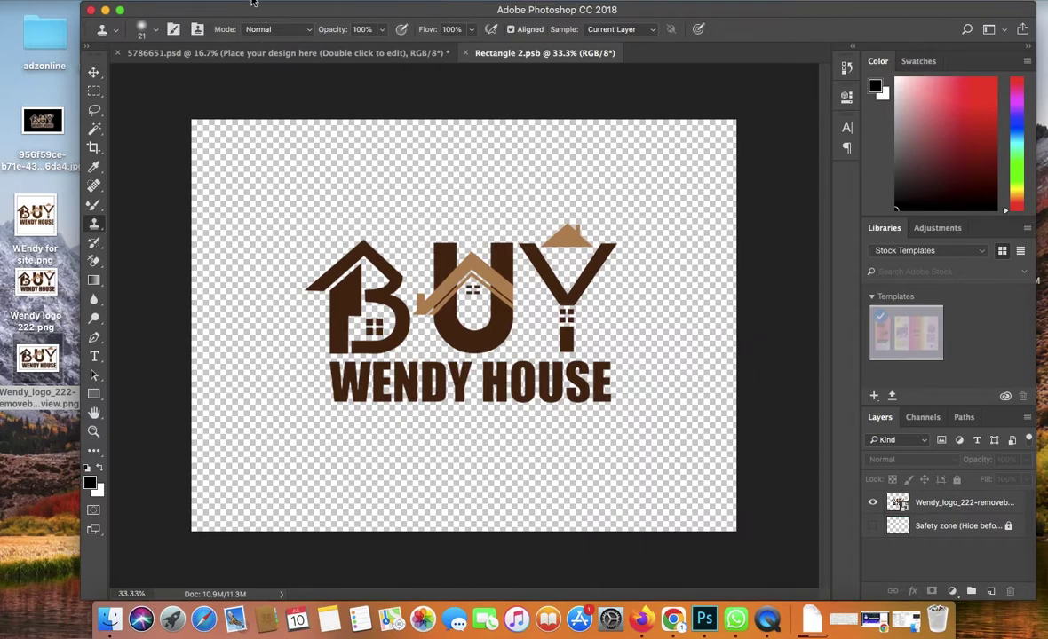
left_click(133, 3)
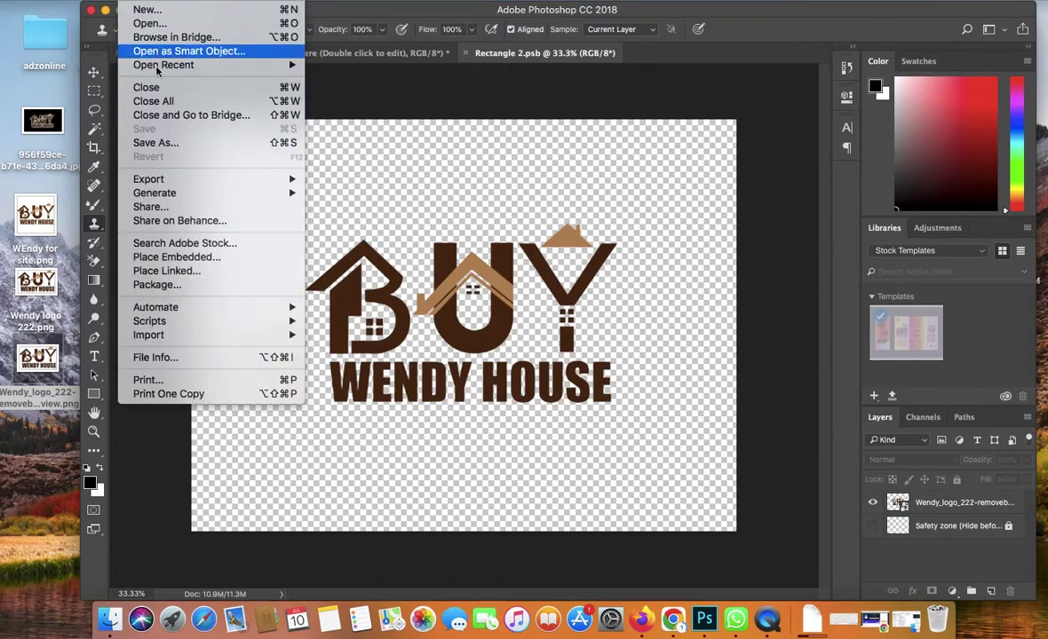
left_click(502, 103)
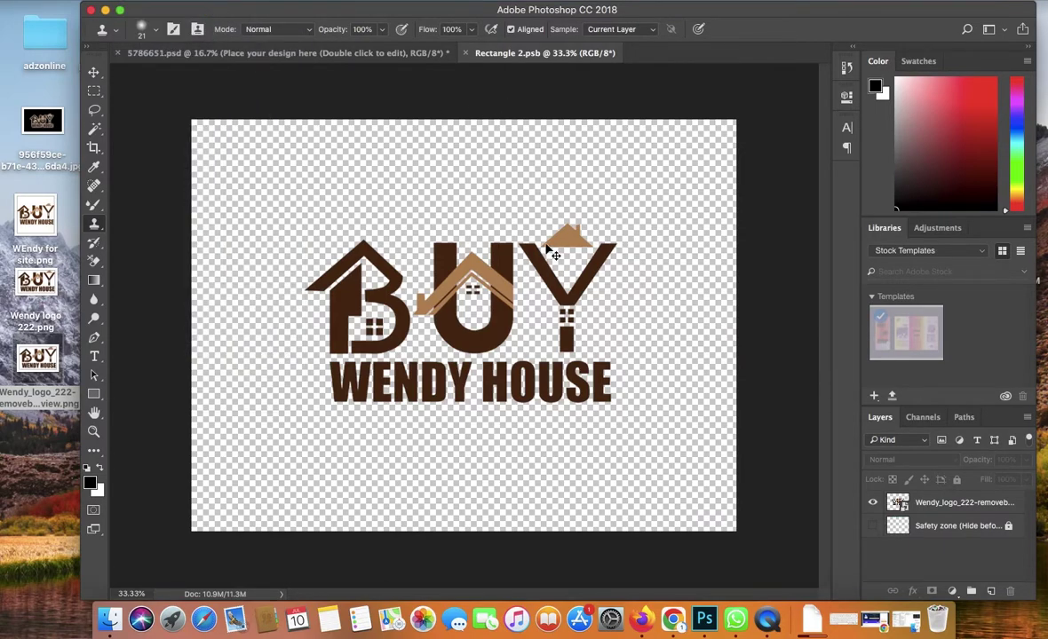
left_click(286, 55)
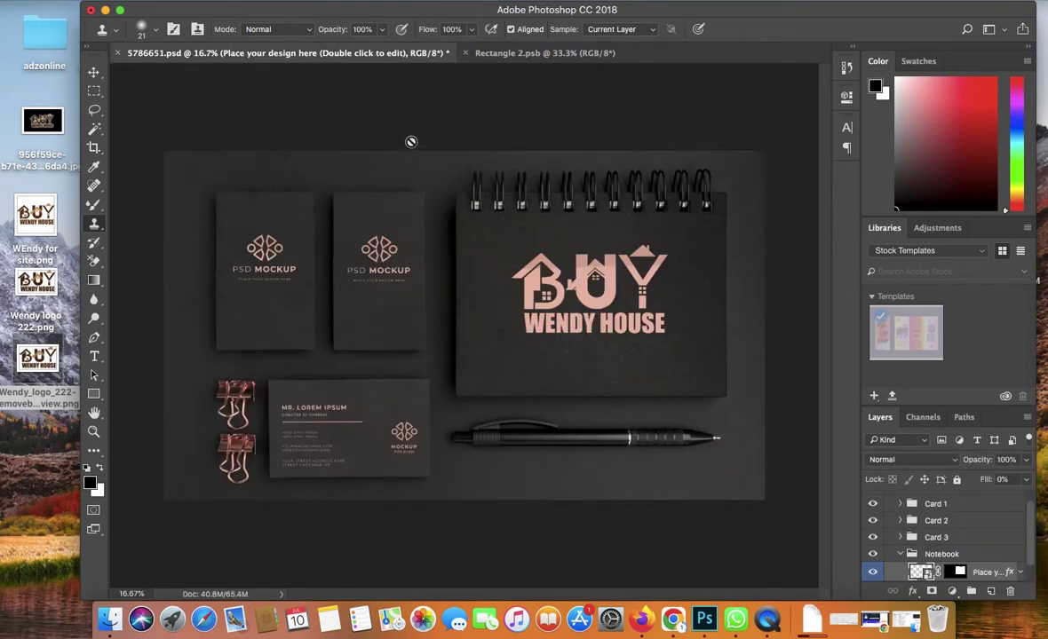
left_click(94, 73)
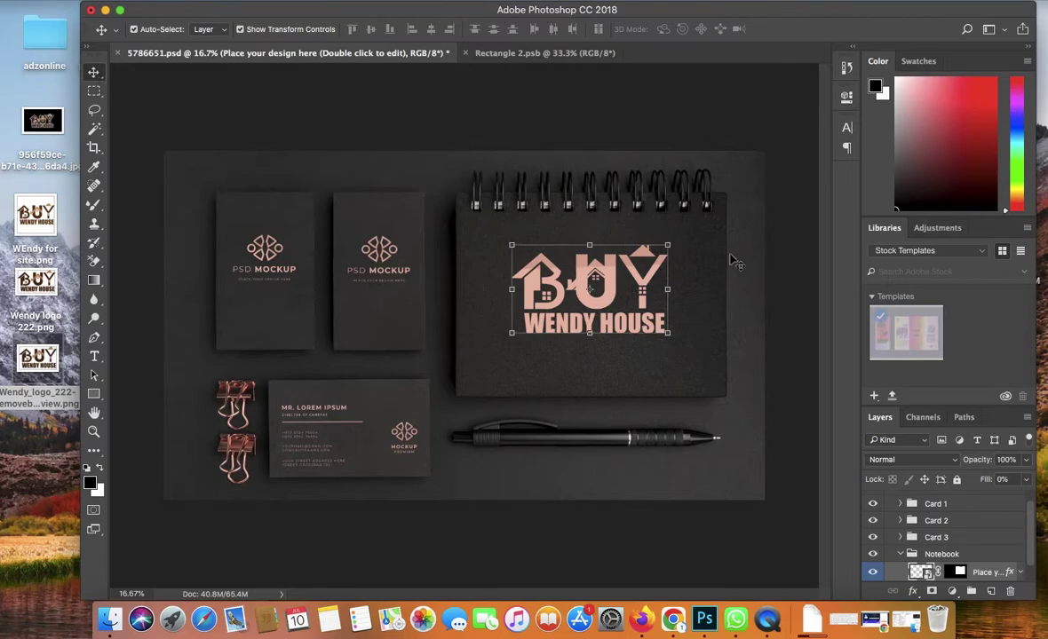
left_click(779, 267)
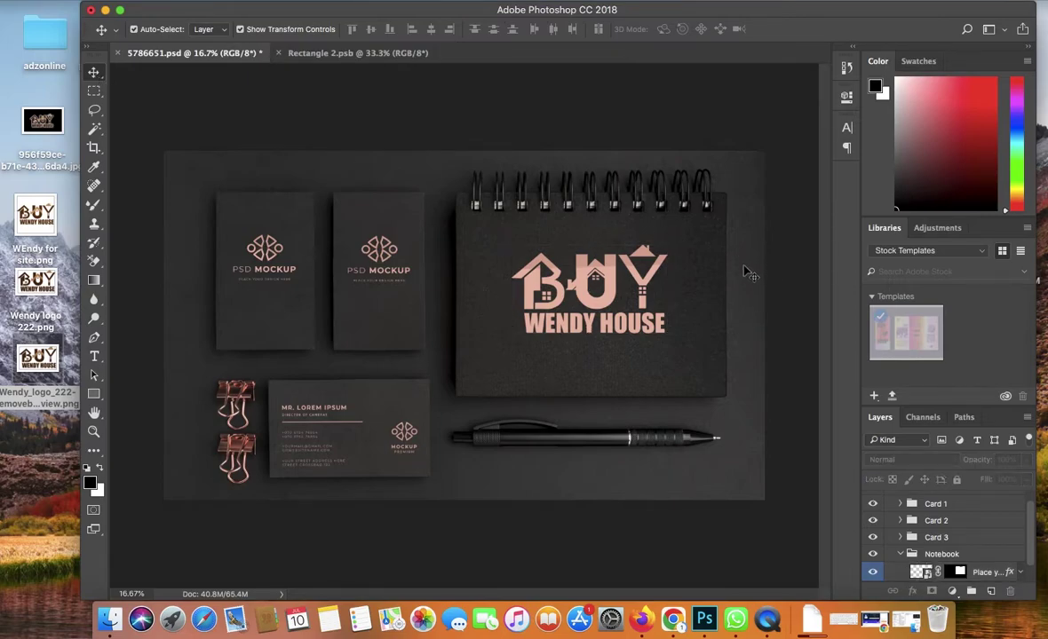
Open the Card 2 "Place your design here" smart object for editing and close Rectangle 2.psb
left_click(386, 269)
key("ctrl+t")
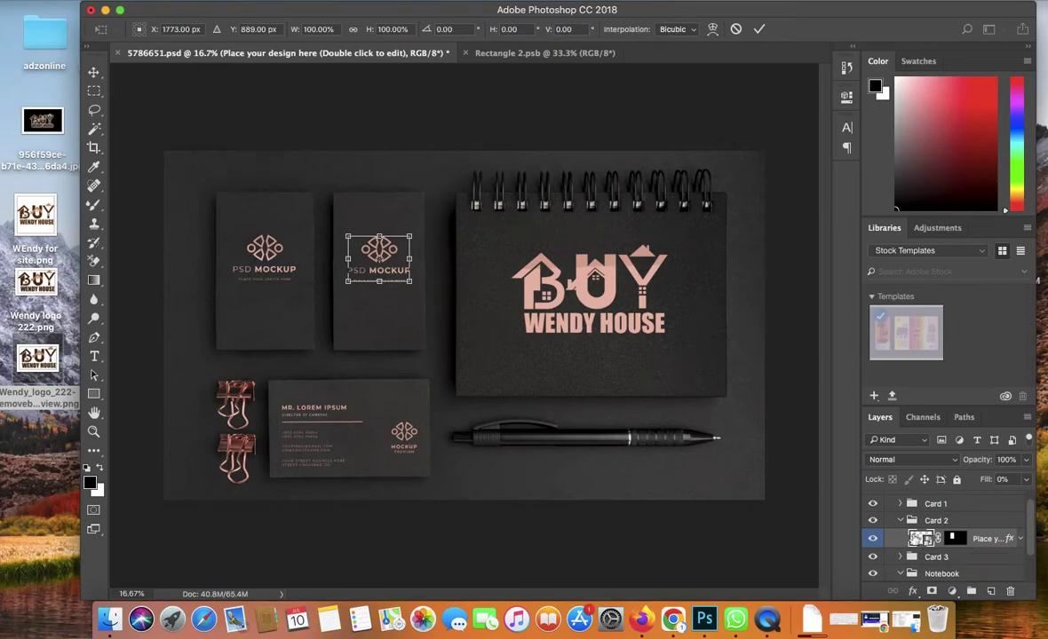
left_click(94, 73)
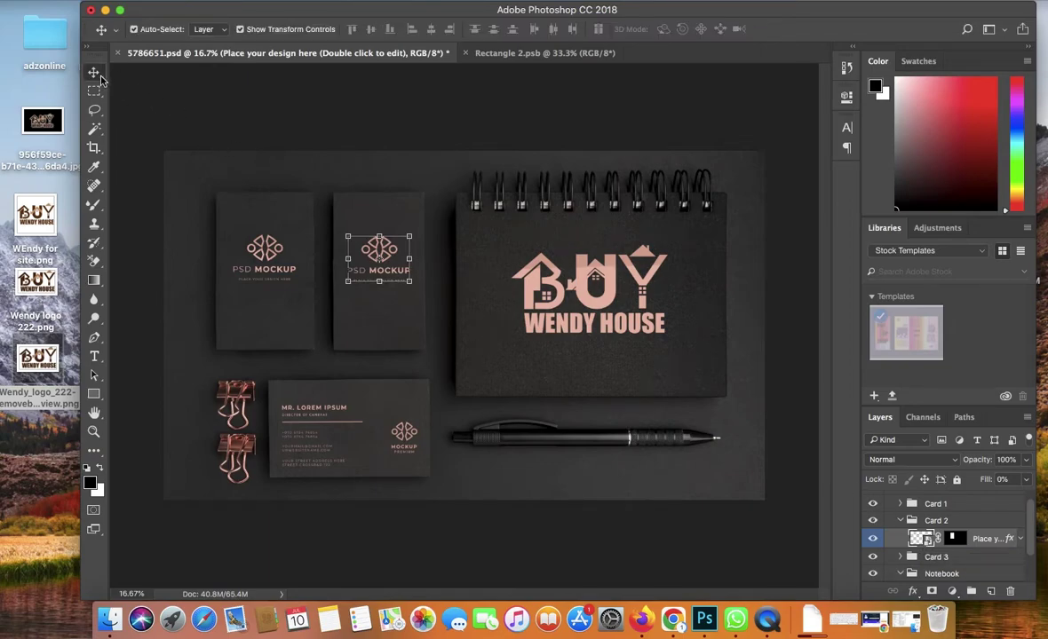
double_click(923, 540)
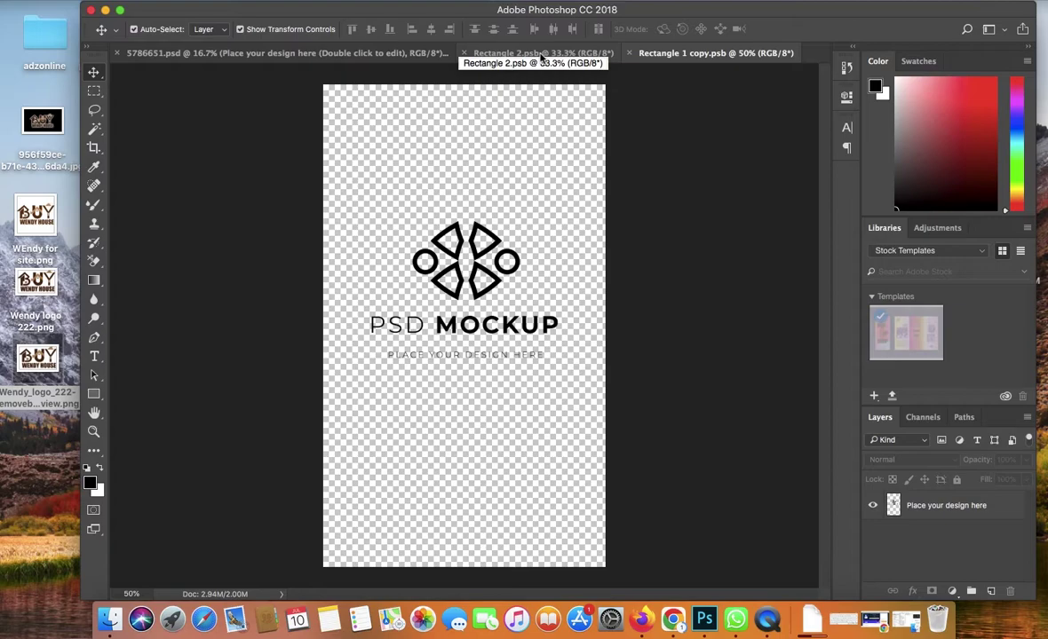
left_click(464, 53)
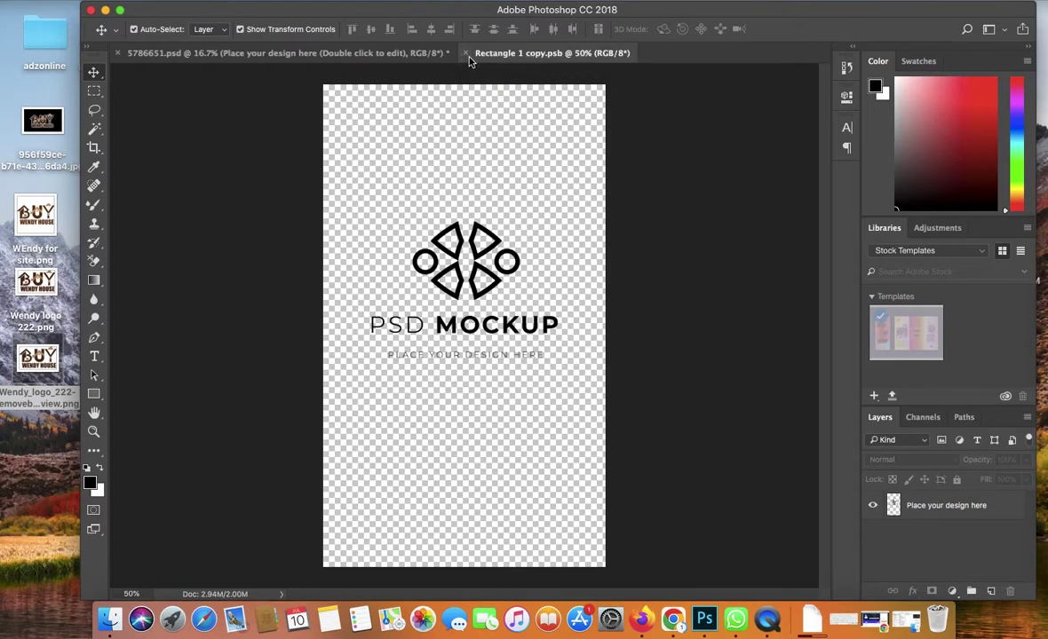
Place Wendy_logo_222-removebg-preview.png over the card's placeholder design, scaled to about 341%, and commit the placement
left_click_drag(38, 355, 442, 302)
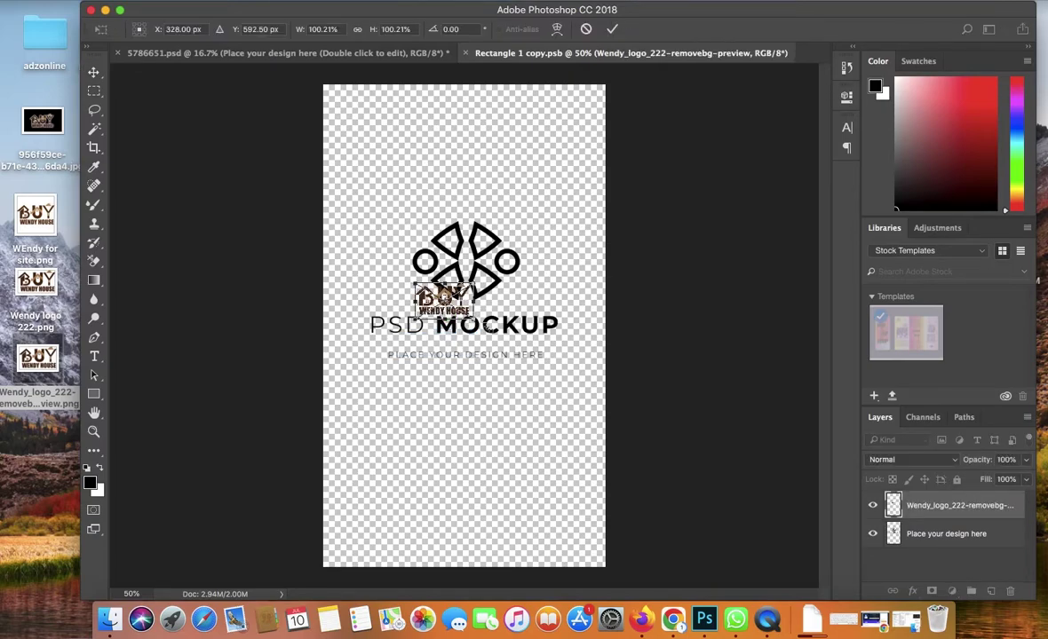
left_click_drag(472, 316, 564, 375)
left_click_drag(415, 285, 372, 256)
left_click_drag(476, 293, 476, 258)
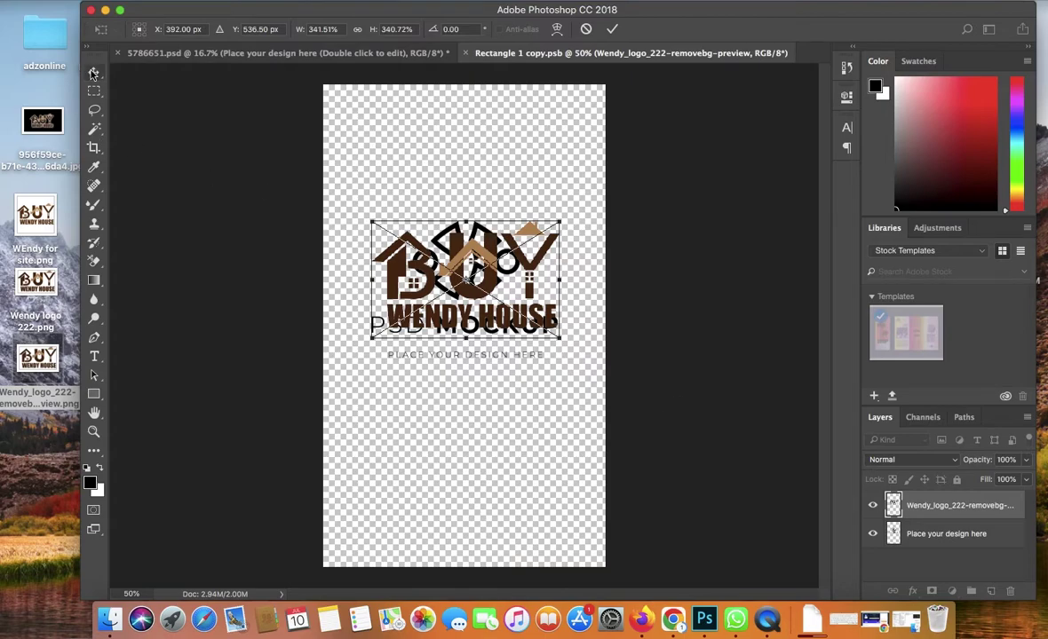
left_click(96, 73)
left_click(657, 213)
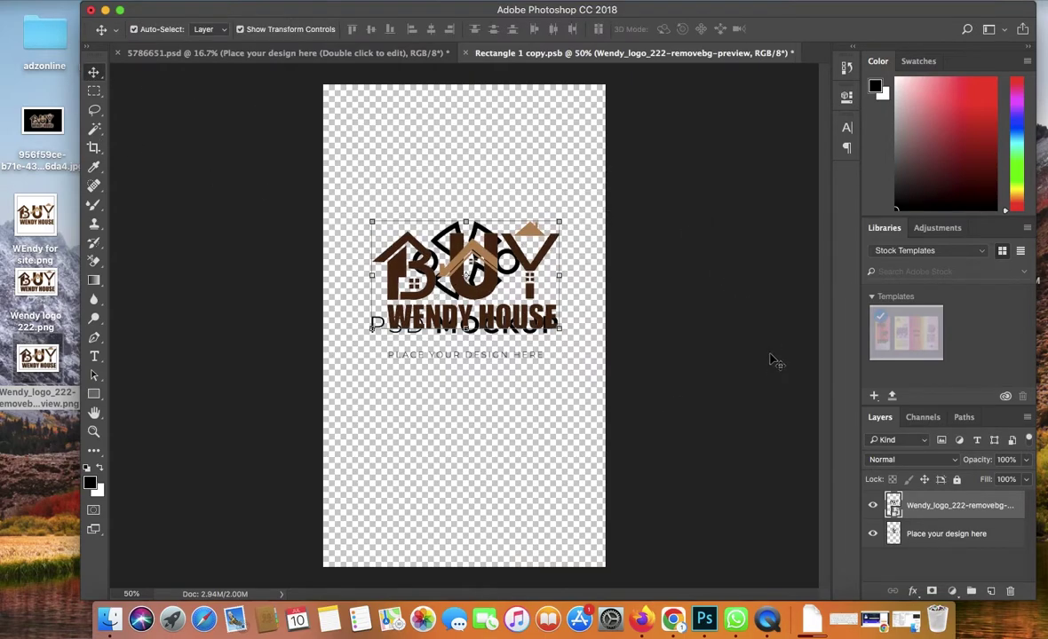
Delete the "Place your design here" layer from Rectangle 1 copy.psb and deselect the logo
left_click(941, 535)
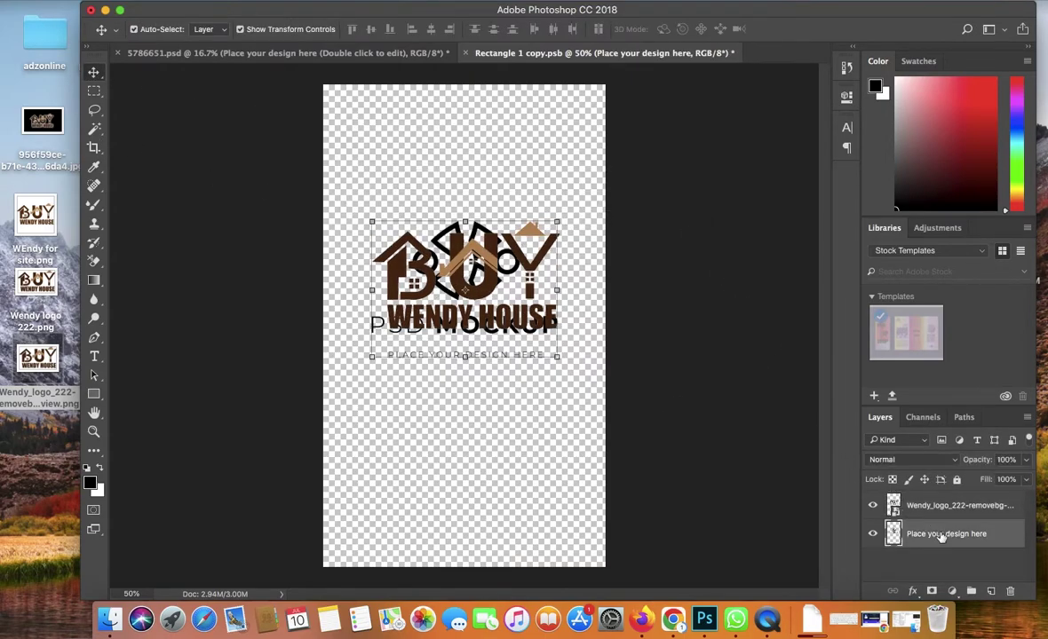
key("BackSpace")
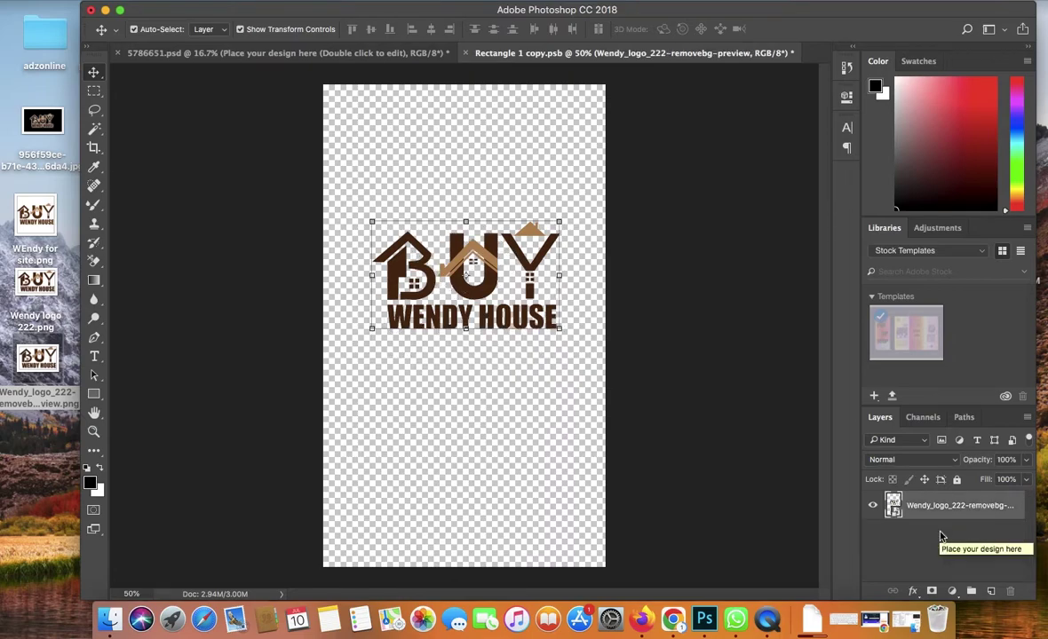
left_click(661, 370)
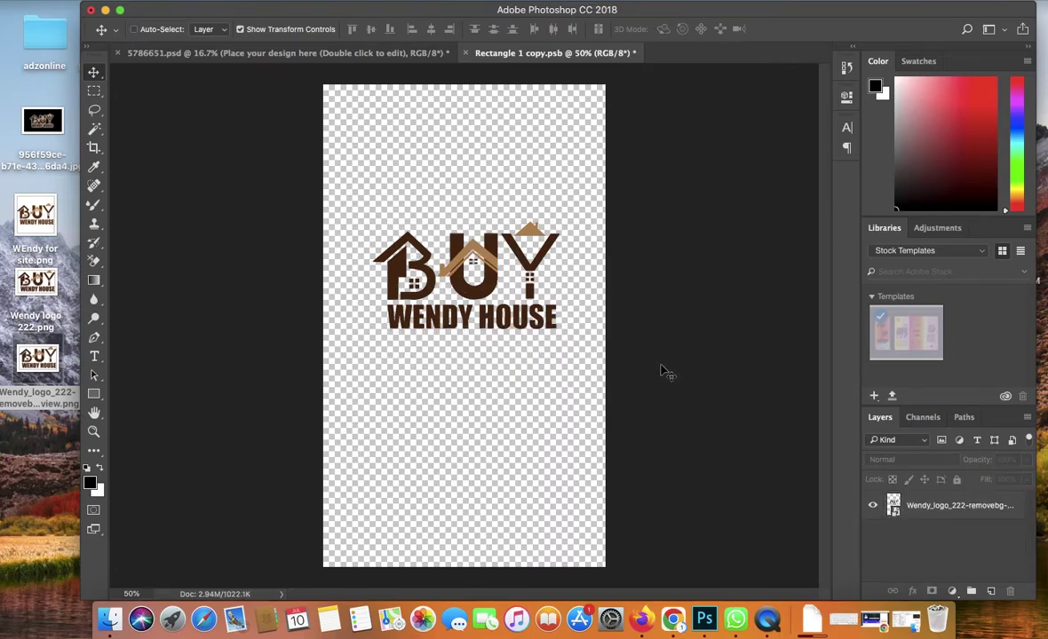
Save Rectangle 1 copy.psb, return to the 5786651.psb mockup's main document and close the smart object file
key("super+s")
key("s")
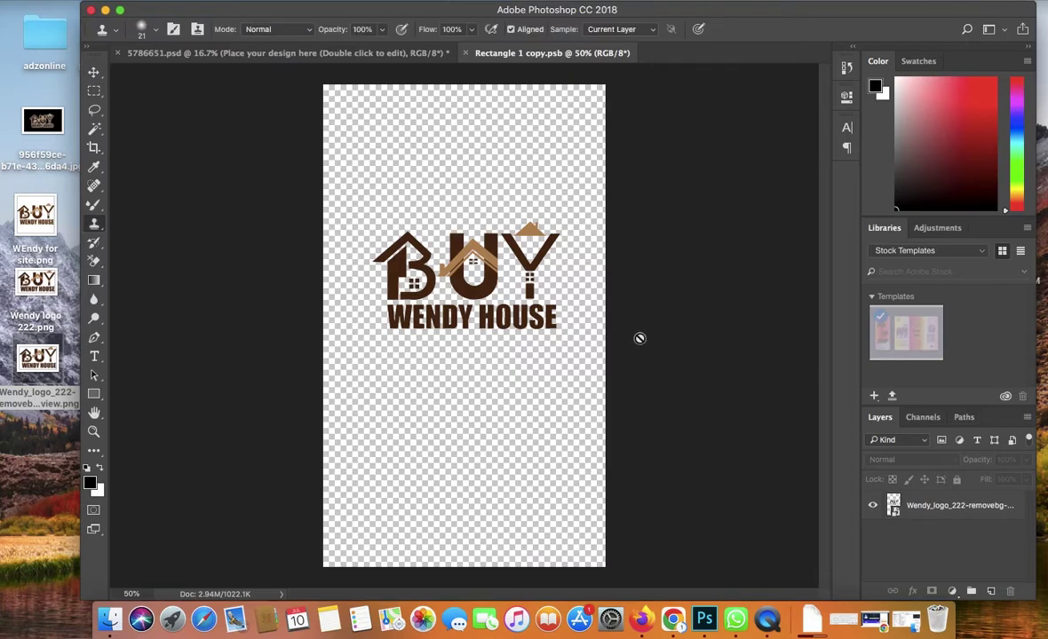
left_click(311, 53)
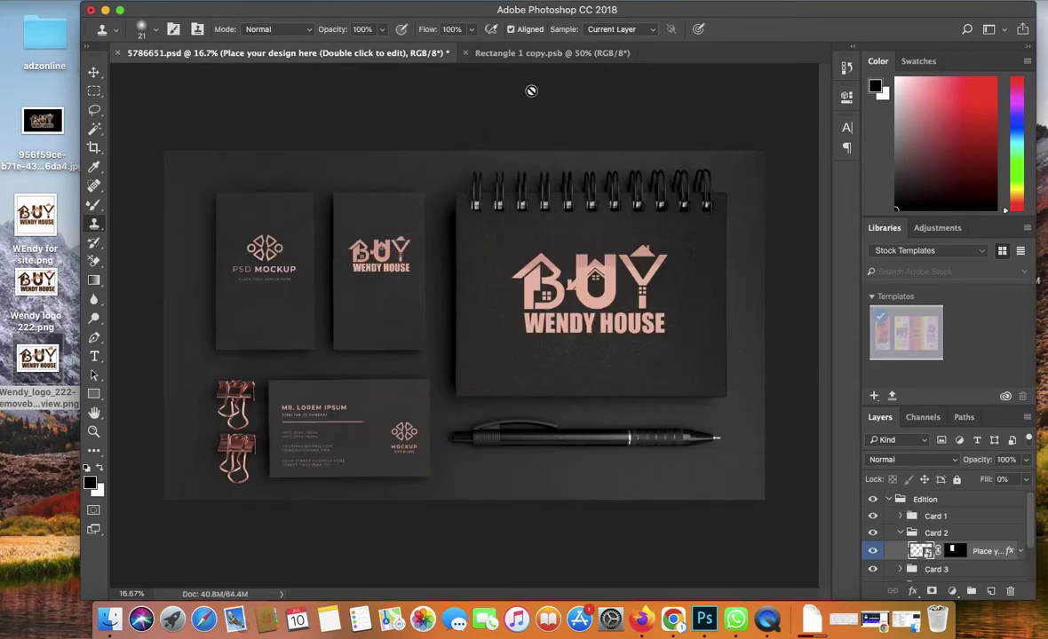
left_click(465, 53)
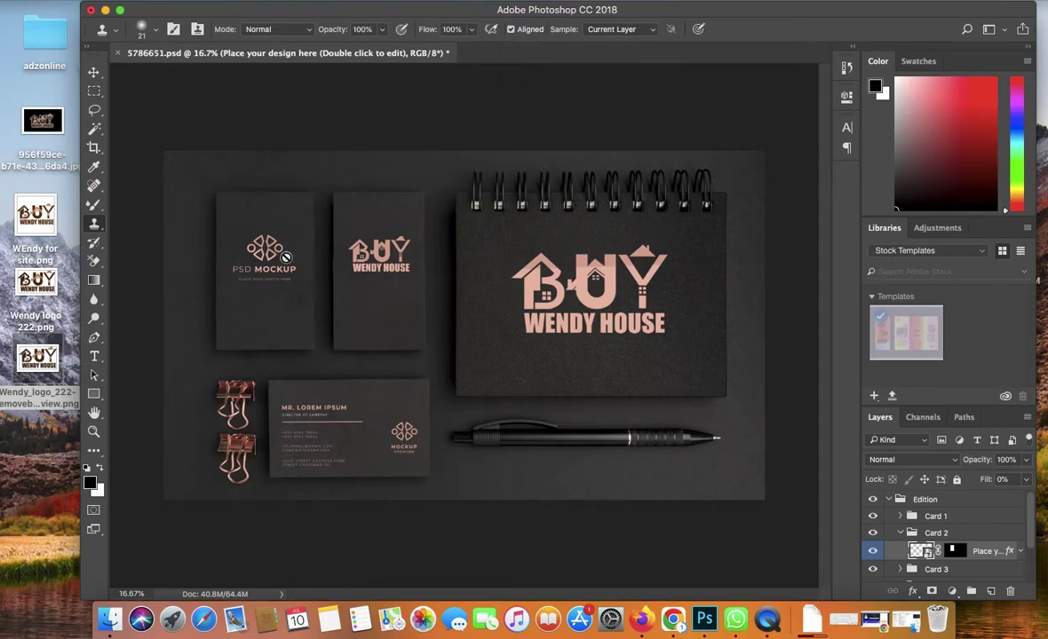
Open the Card 1 "Place your design here" smart object for editing
left_click(249, 238)
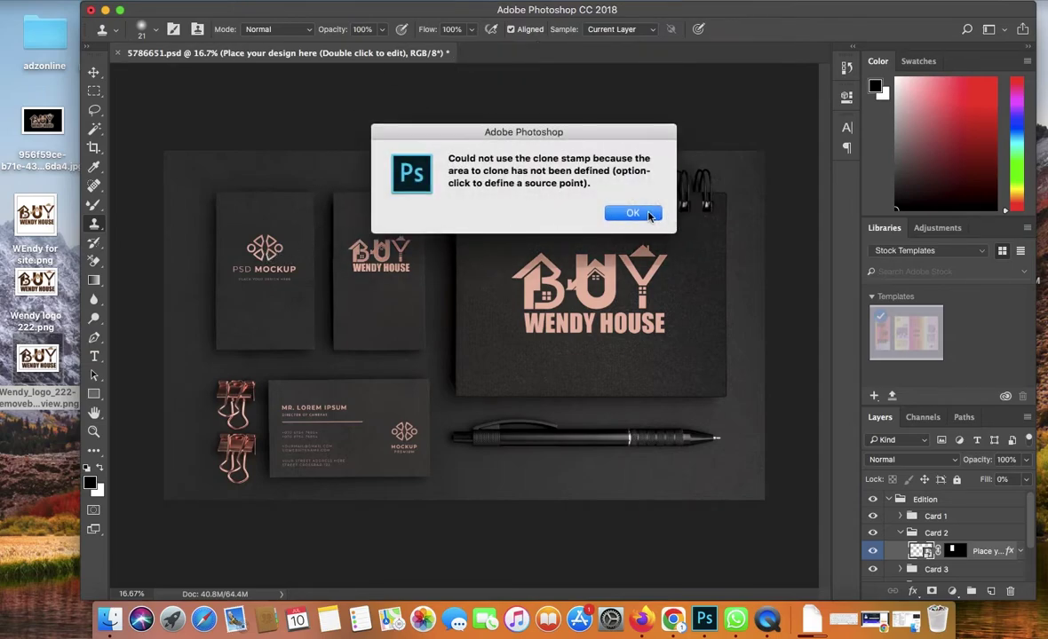
left_click(609, 206)
left_click(94, 72)
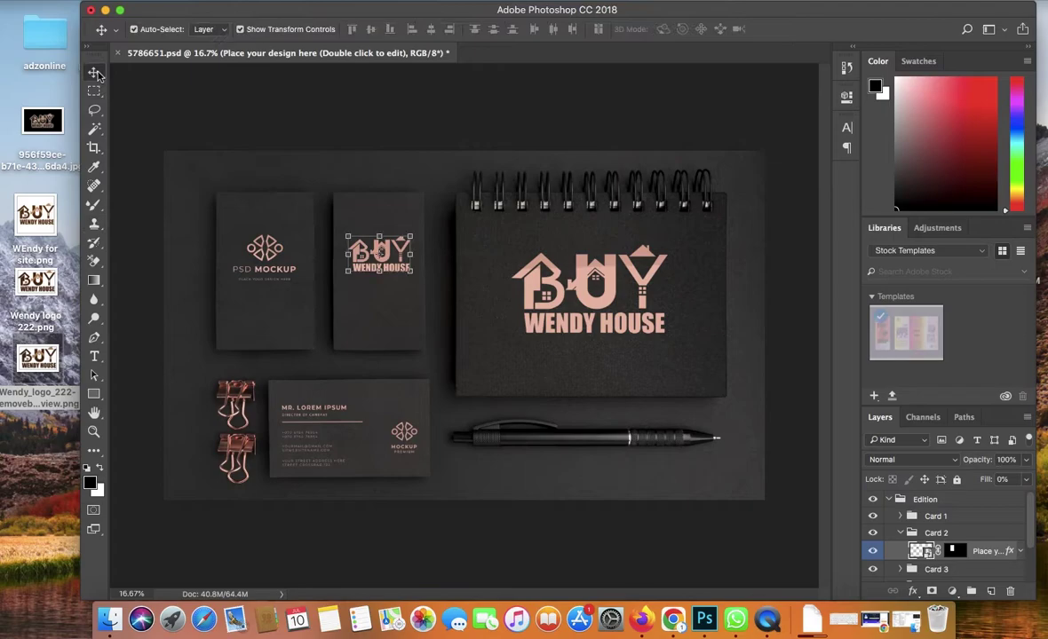
left_click(251, 236)
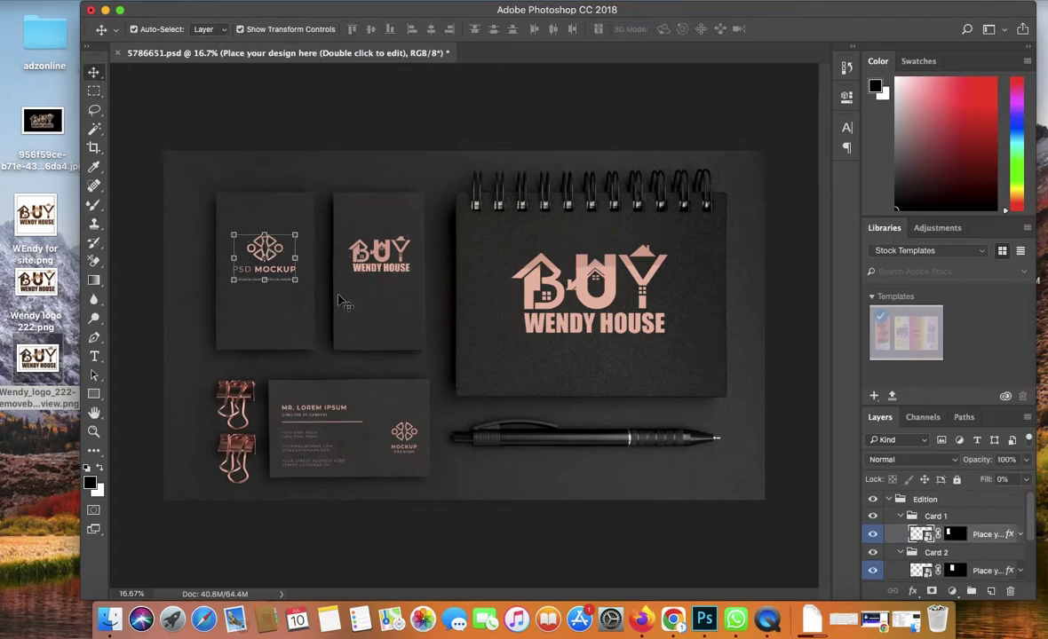
double_click(921, 534)
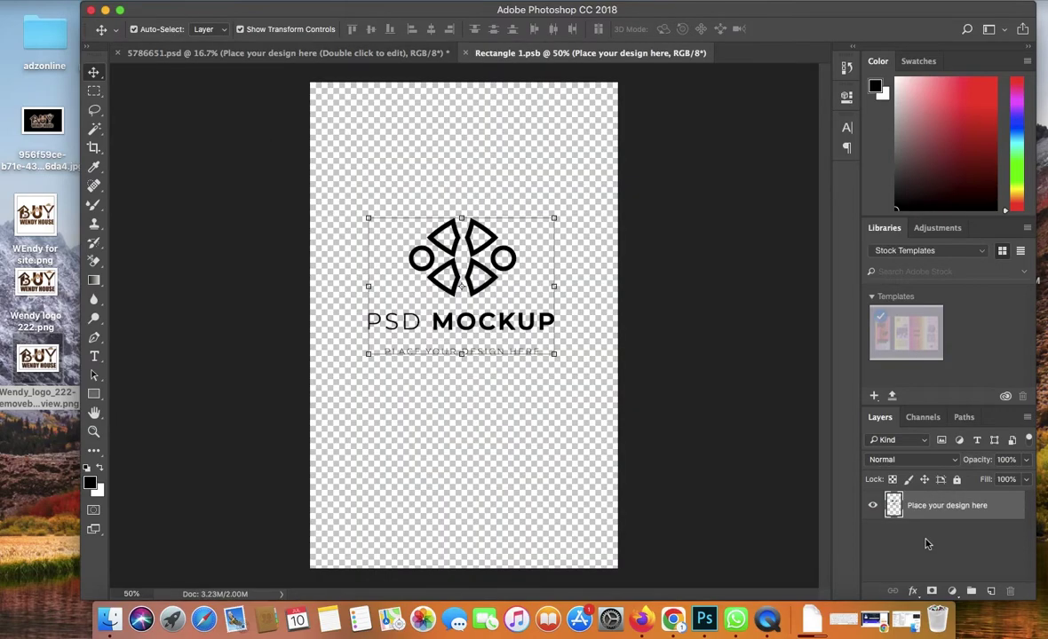
Place Wendy_logo_222-removebg-preview.png over the placeholder design in Rectangle 1.psb, scaled to about 352%, and commit the placement
left_click_drag(36, 358, 559, 353)
left_click_drag(397, 245, 364, 219)
left_click_drag(465, 272, 467, 266)
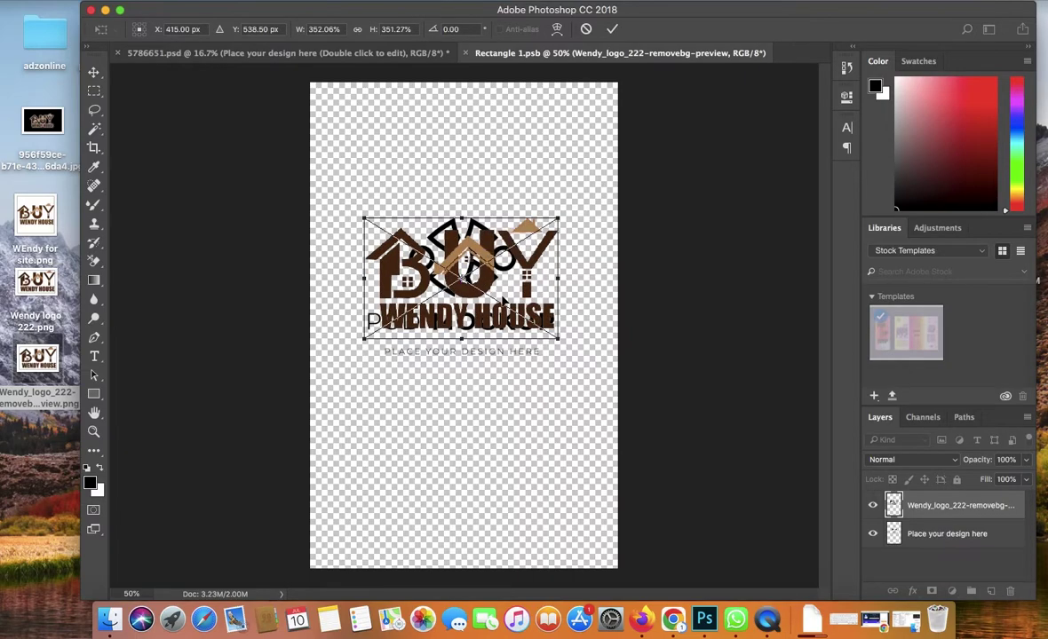
left_click(95, 73)
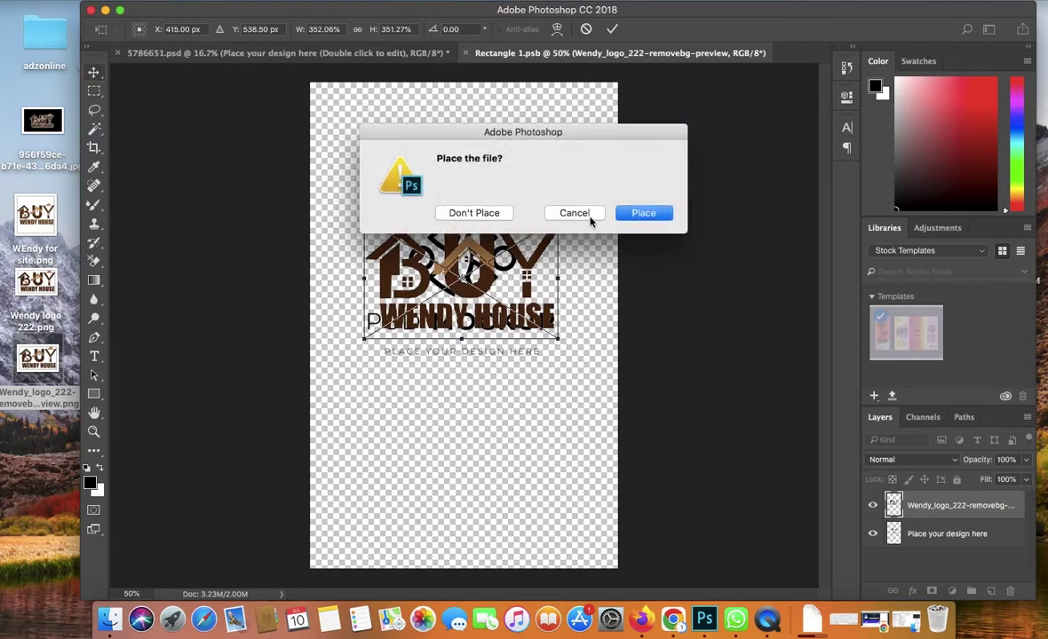
left_click(637, 216)
Delete the "Place your design here" layer from Rectangle 1.psb, save the smart object and close it to return to the mockup
left_click(922, 546)
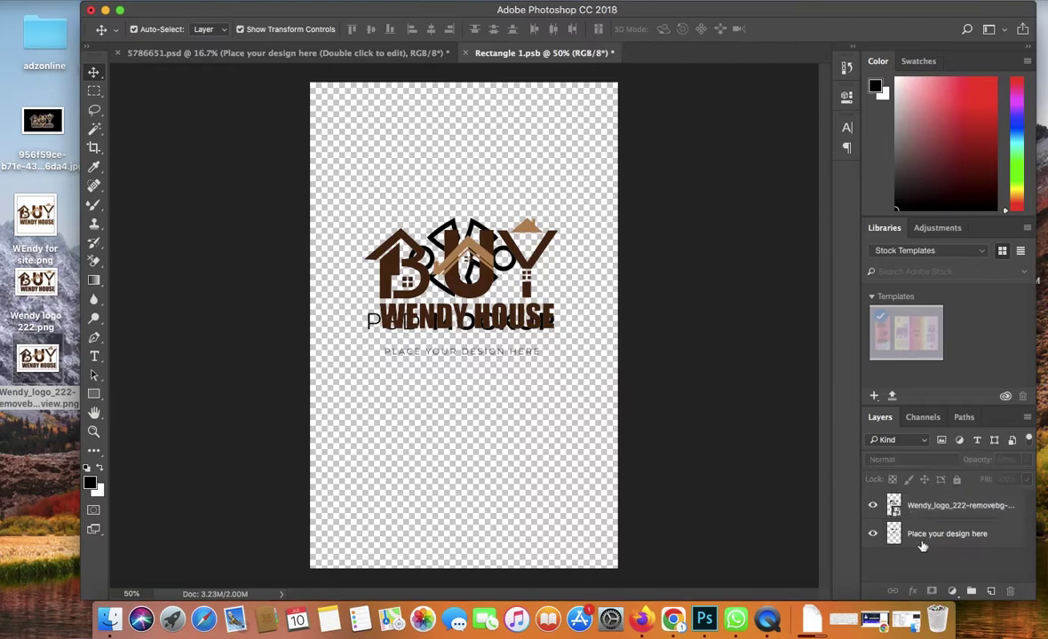
left_click(927, 542)
key("Delete")
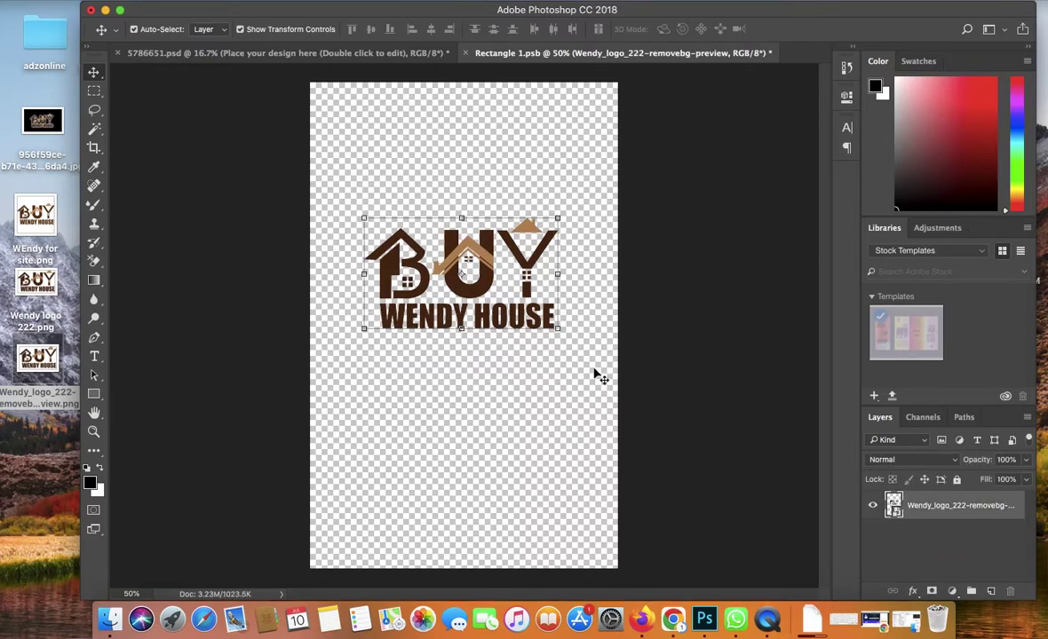
key("s")
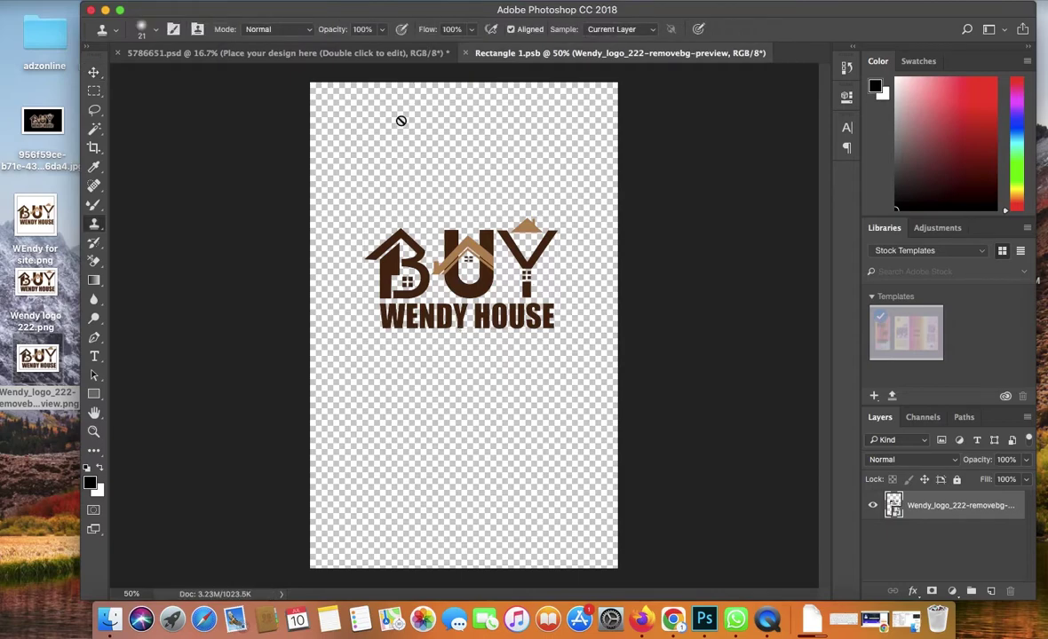
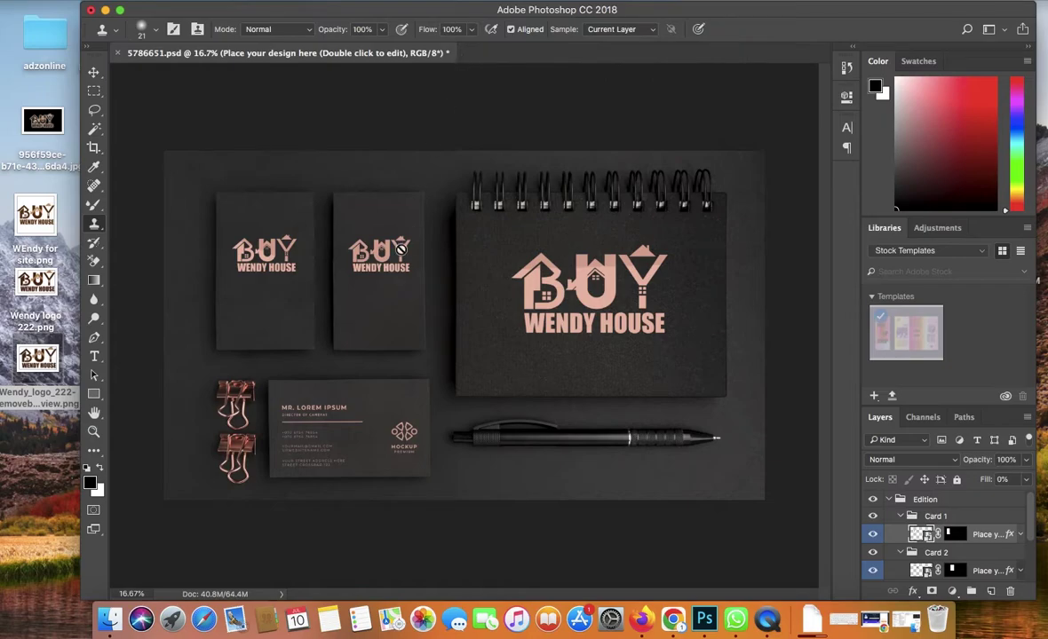
Open the smart object of Card 3, the horizontal business card with the contact details, for editing
left_click(403, 435)
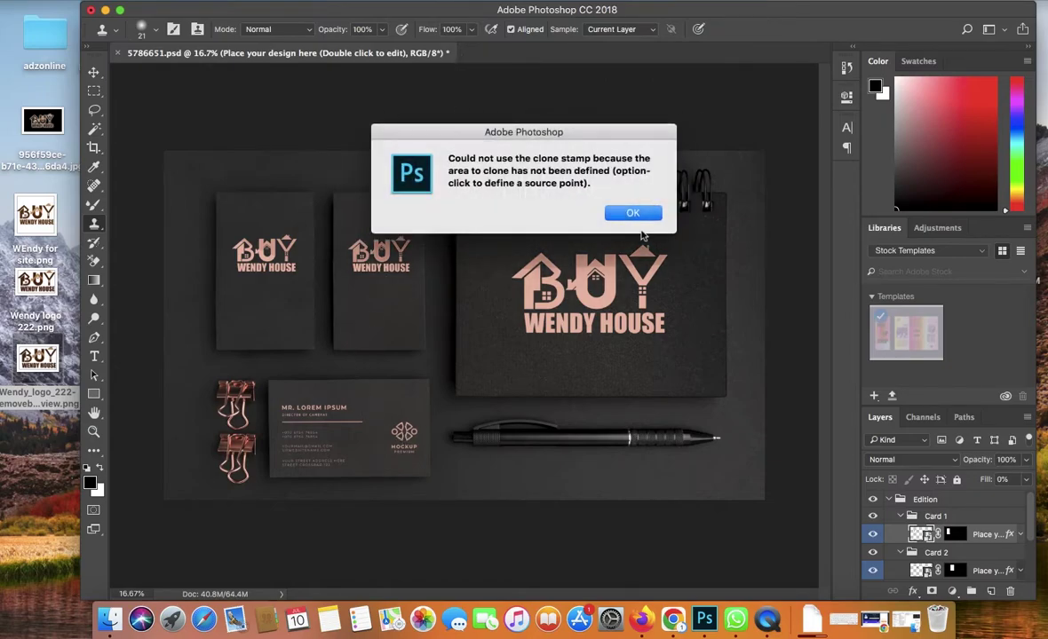
left_click(622, 213)
left_click(93, 72)
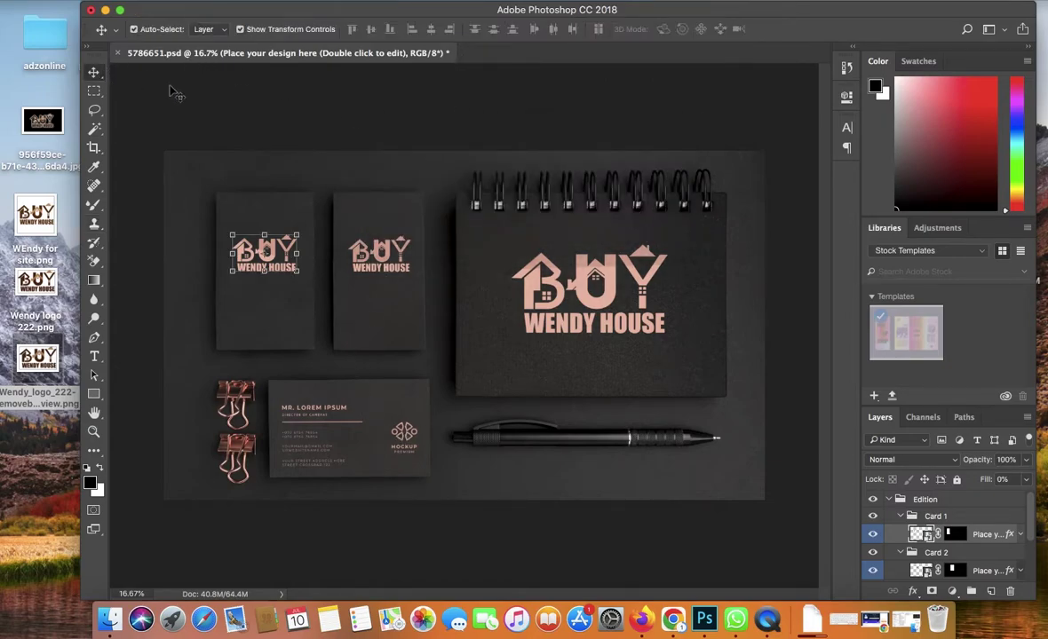
left_click(374, 403)
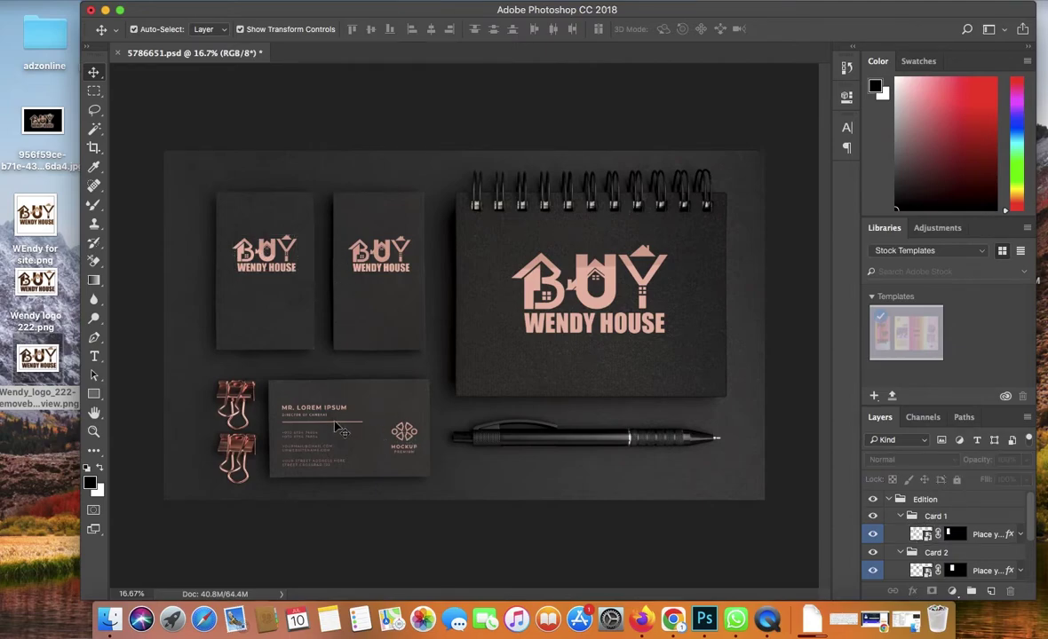
left_click(402, 447)
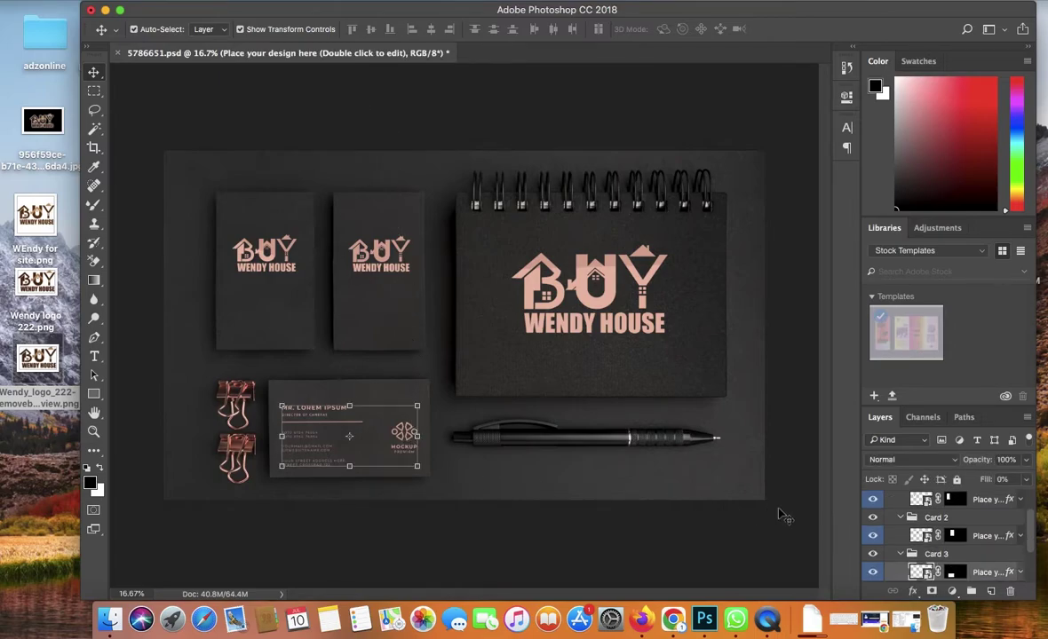
double_click(926, 576)
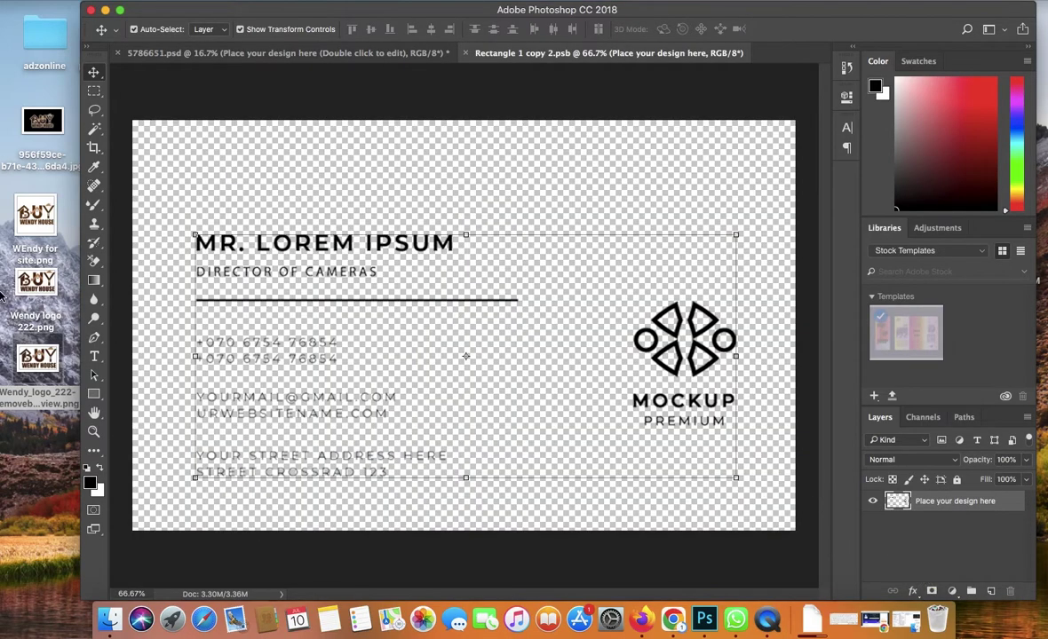
Place Wendy_logo_222-removebg-preview.png over the card's MOCKUP PREMIUM logo, scaled to about 198%, and commit the placement
left_click_drag(24, 353, 727, 431)
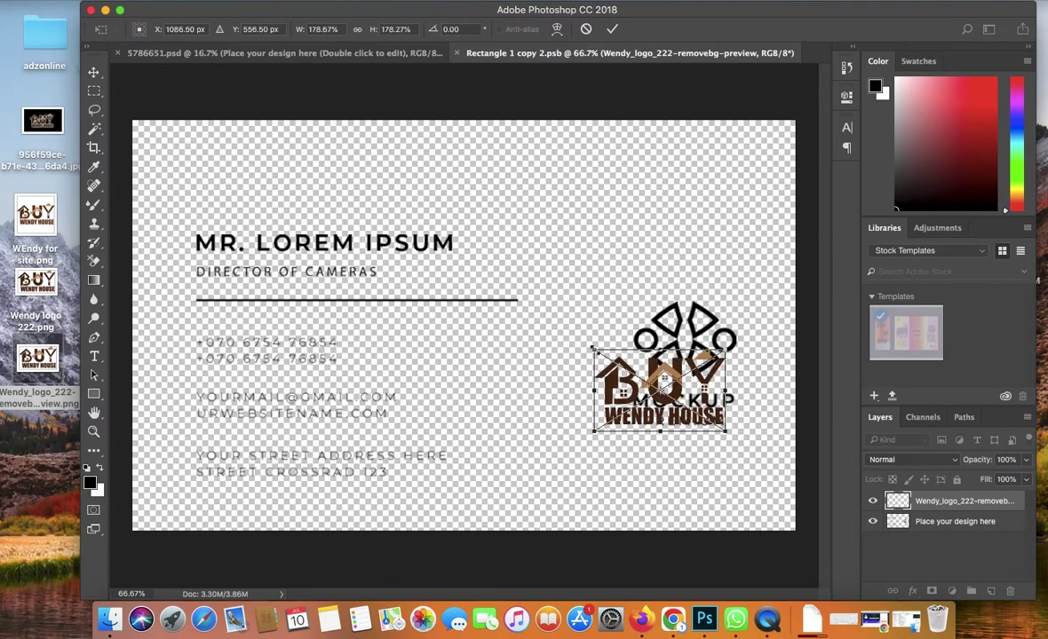
mouse_move(586, 341)
left_mouse_down()
mouse_move(579, 325)
mouse_move(579, 339)
left_mouse_up()
left_click_drag(658, 348, 690, 336)
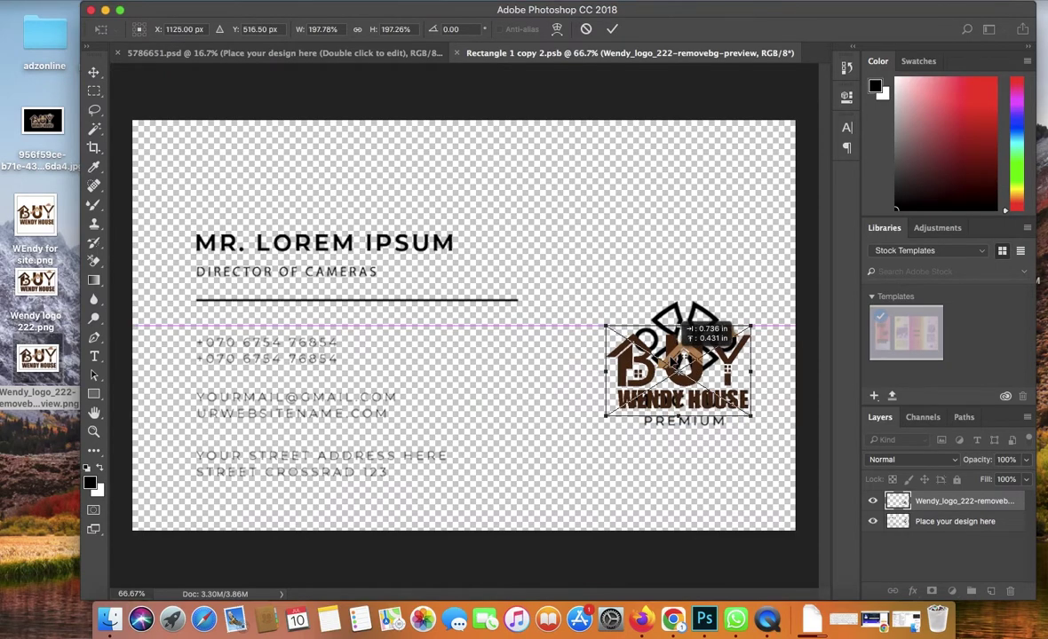
left_click(95, 75)
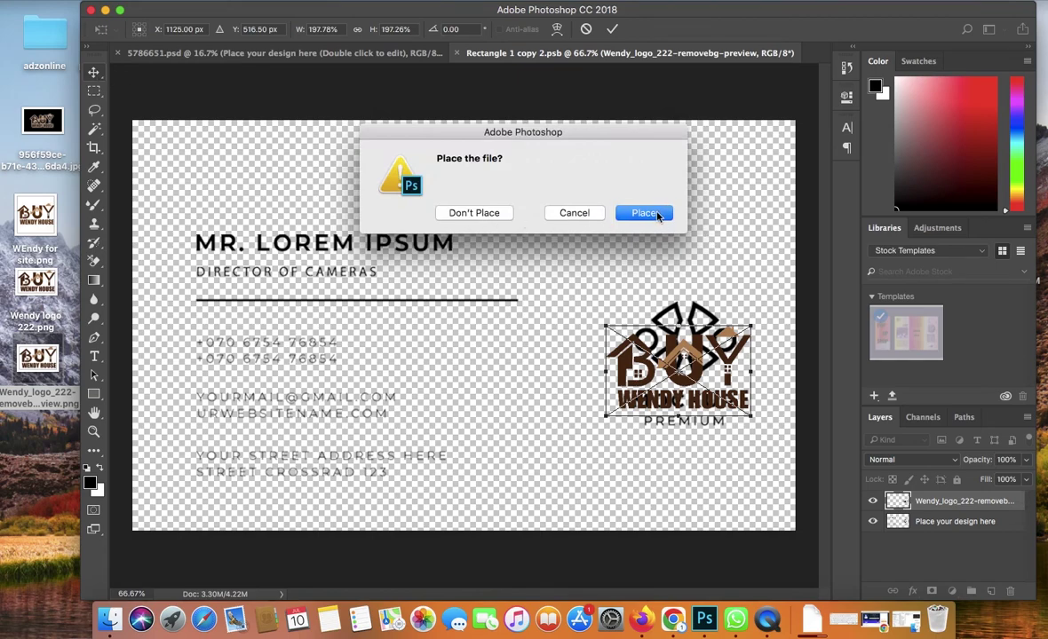
left_click(644, 213)
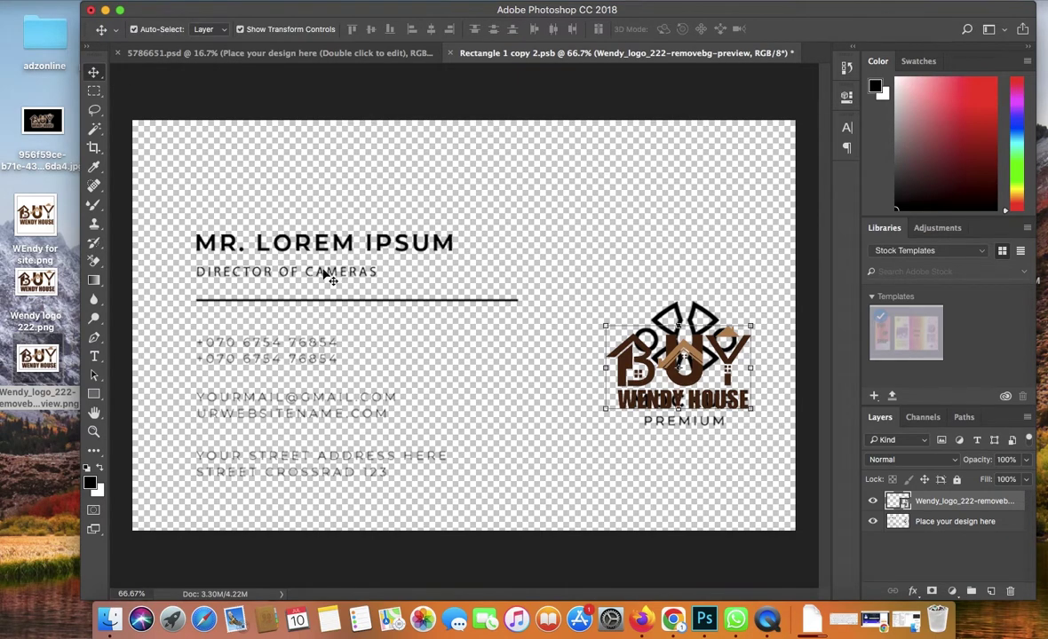
Add a text layer above the placeholder name and enter the cardholder's title and name using the on-screen keyboard
left_click(95, 356)
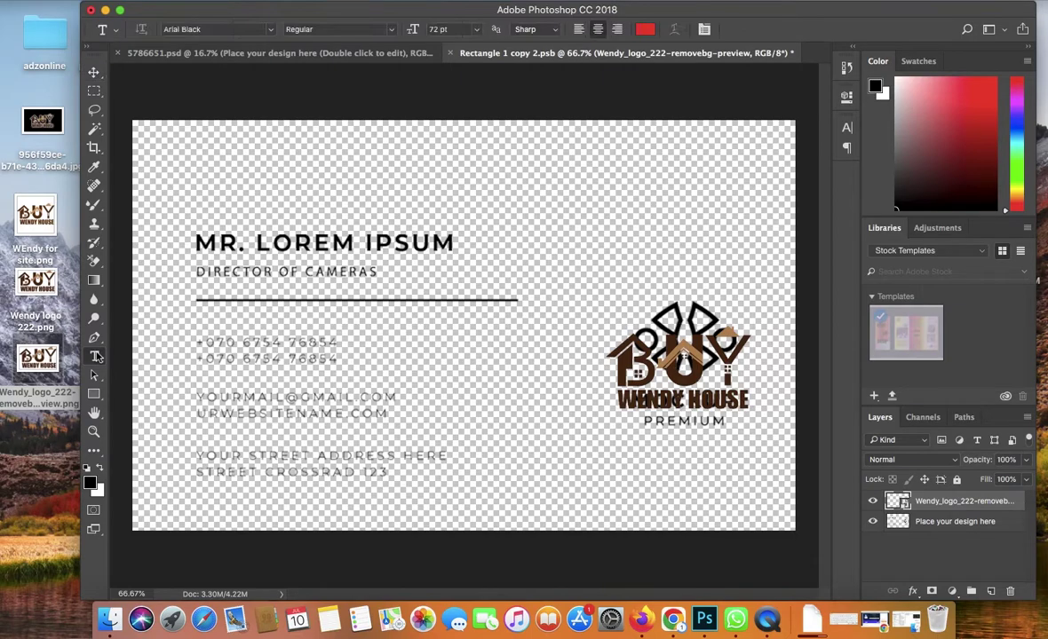
left_click(216, 213)
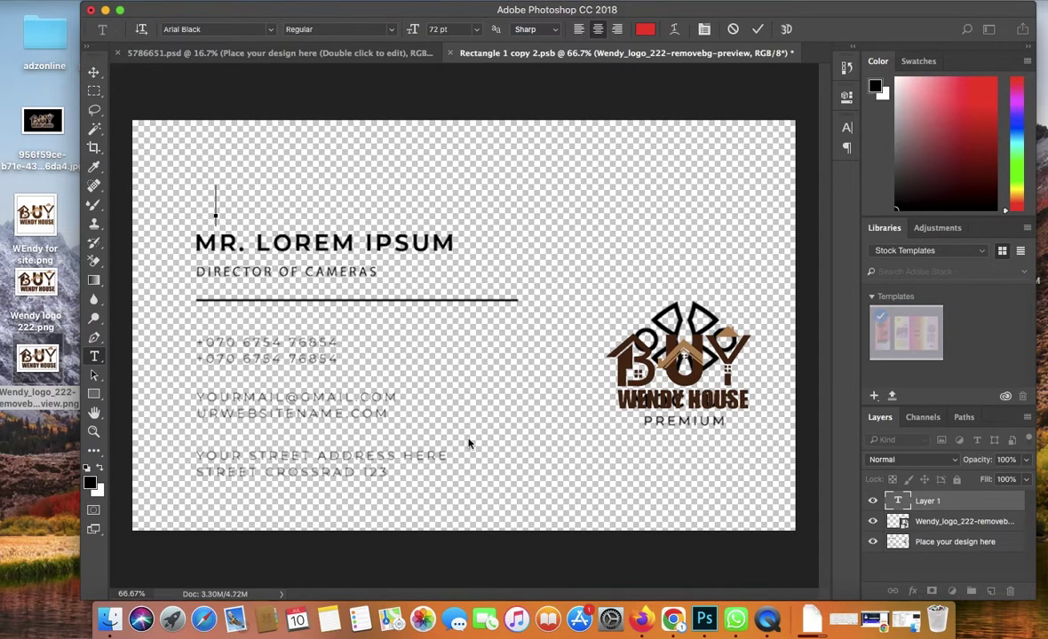
left_click(904, 614)
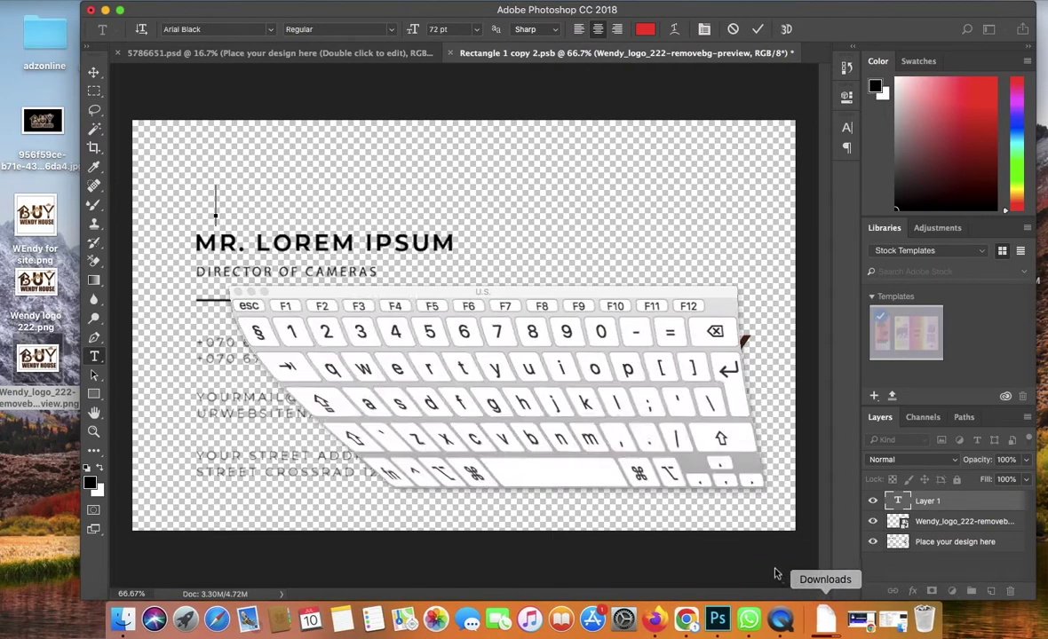
type("Mr")
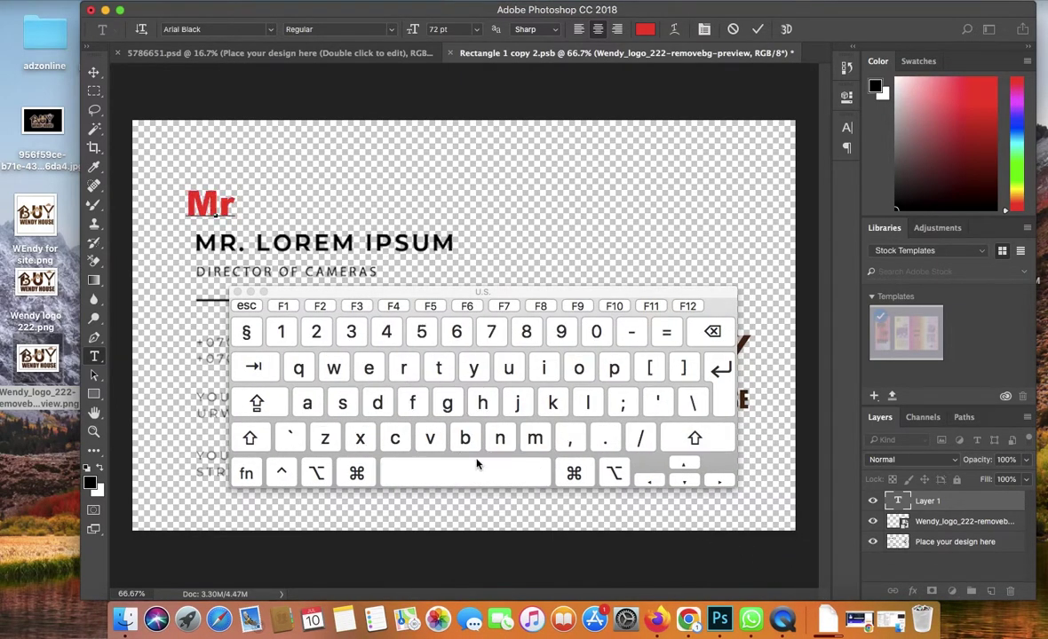
key("shift")
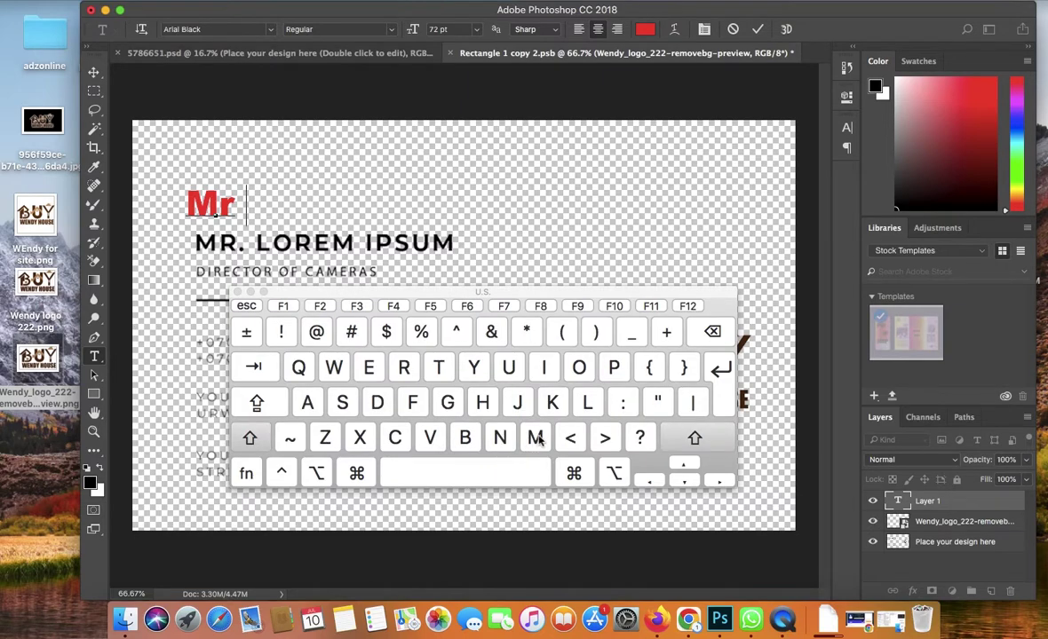
left_click(535, 438)
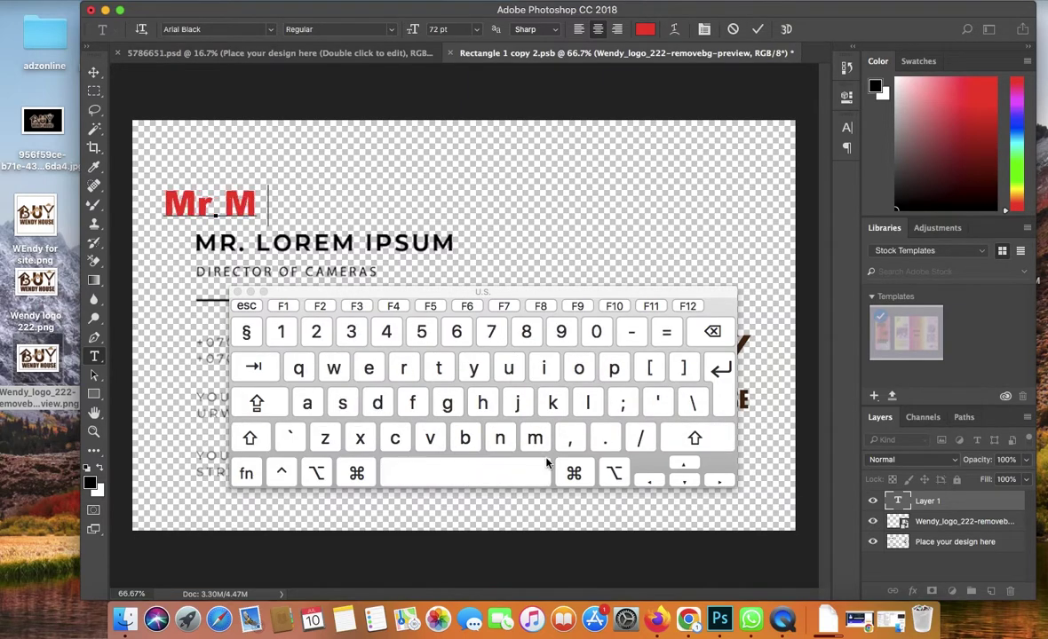
left_click(603, 439)
left_click(498, 474)
left_click(500, 439, "shift")
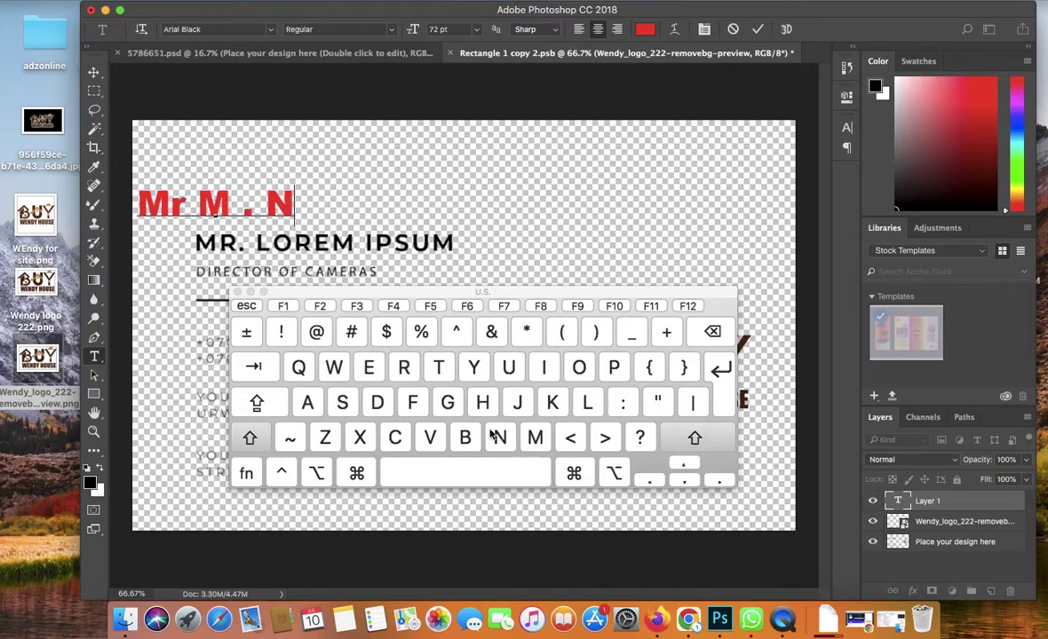
left_click(447, 403)
left_click(332, 368)
left_click(307, 403)
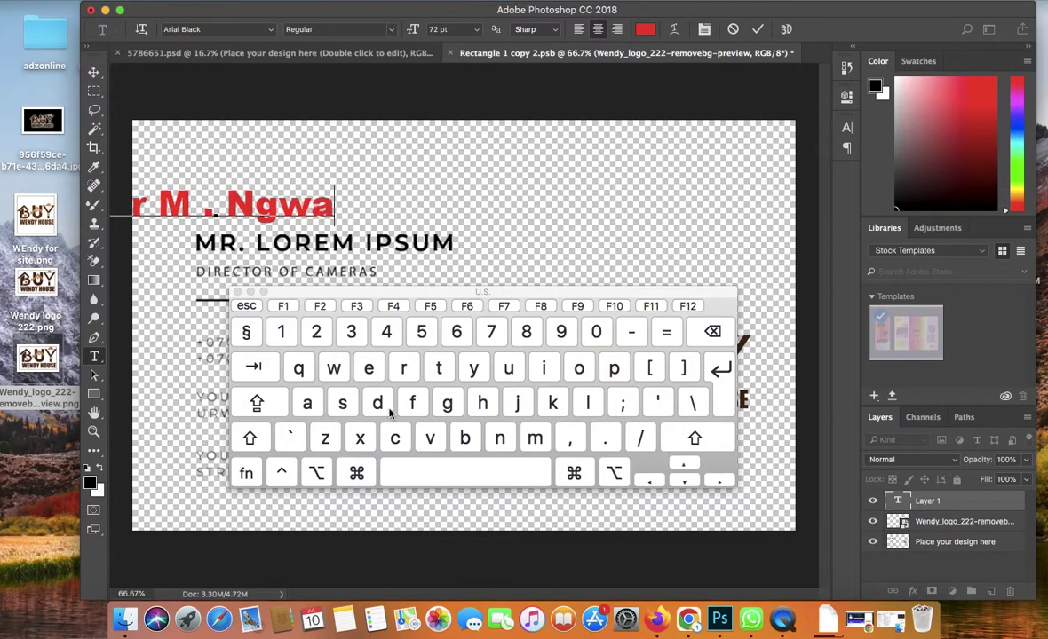
left_click(499, 438)
left_click(368, 368)
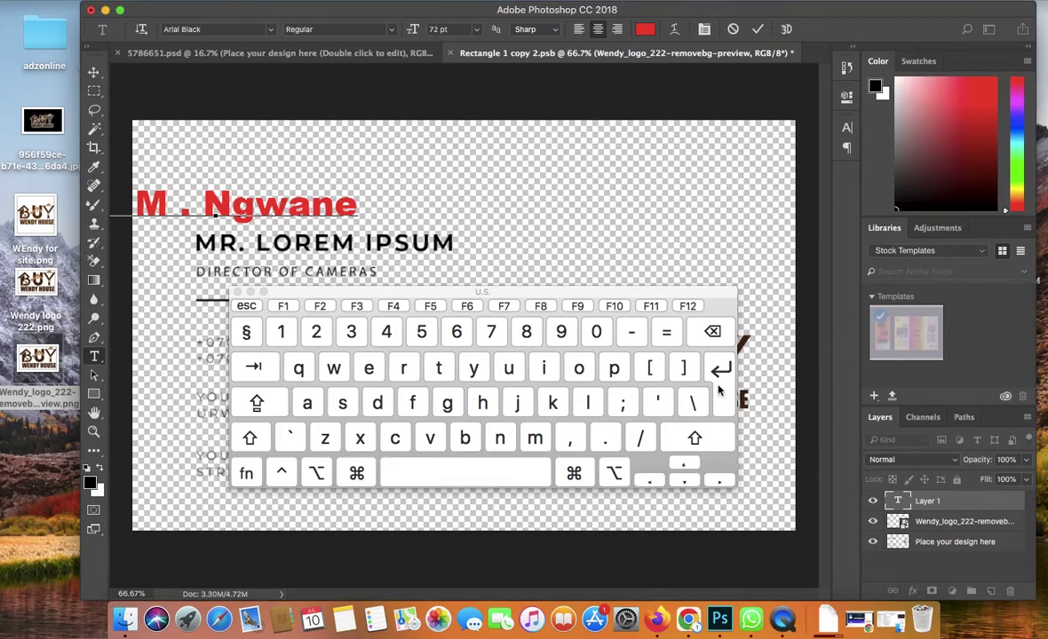
Move the new name text over the placeholder name, aligned with its left edge, and shift the on-screen keyboard clear of it
left_click_drag(372, 297, 637, 323)
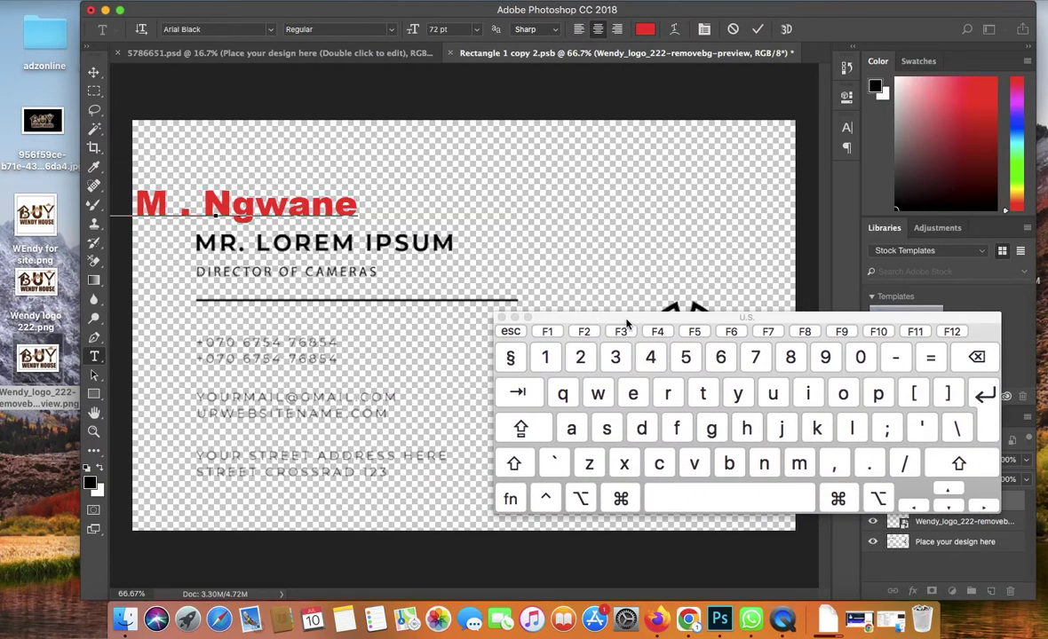
left_click(93, 72)
left_click_drag(236, 216, 366, 251)
left_click_drag(706, 323, 529, 346)
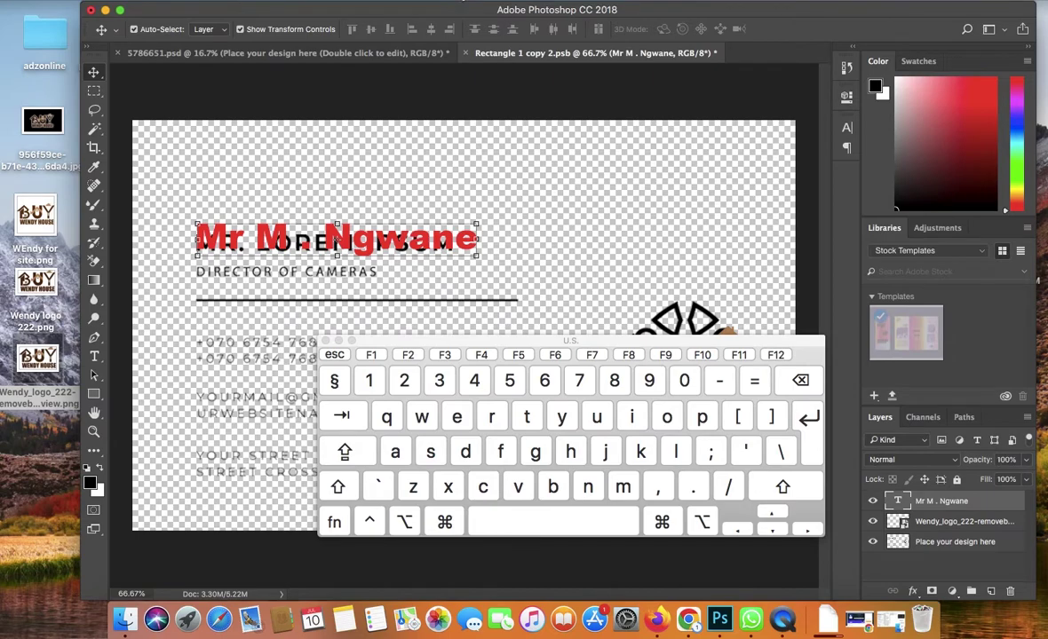
Show the character settings and recolour the new name text to golden orange ffb400
left_click(461, 1)
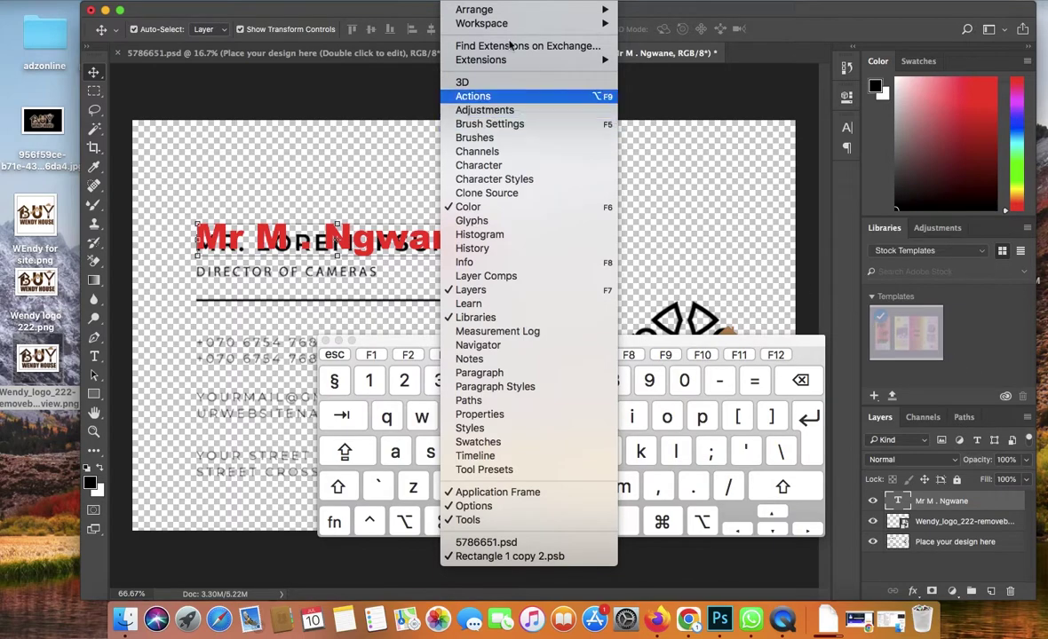
left_click(499, 166)
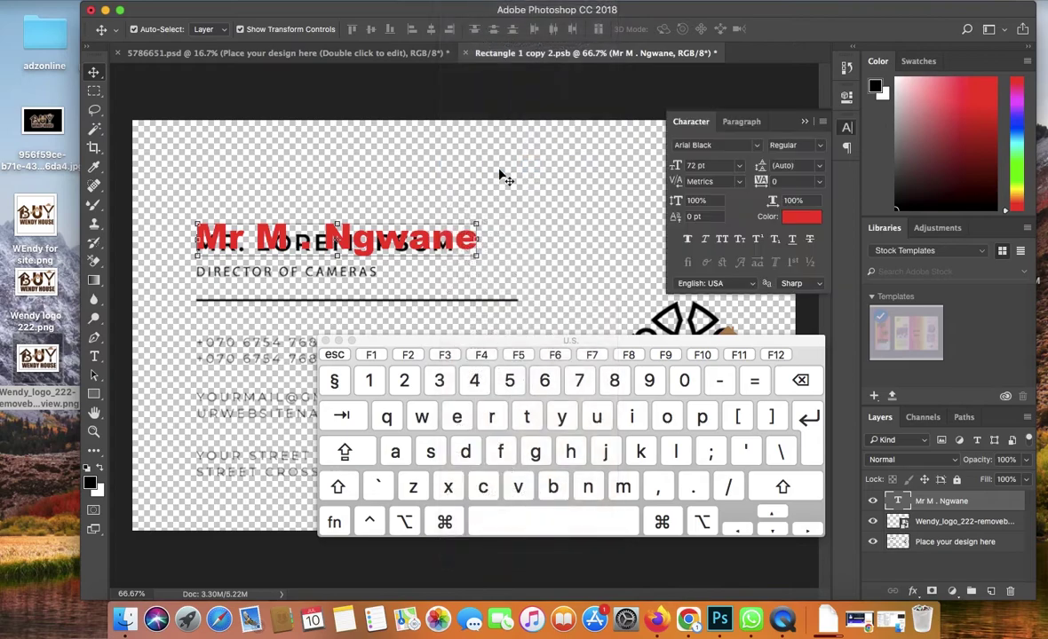
left_click(798, 219)
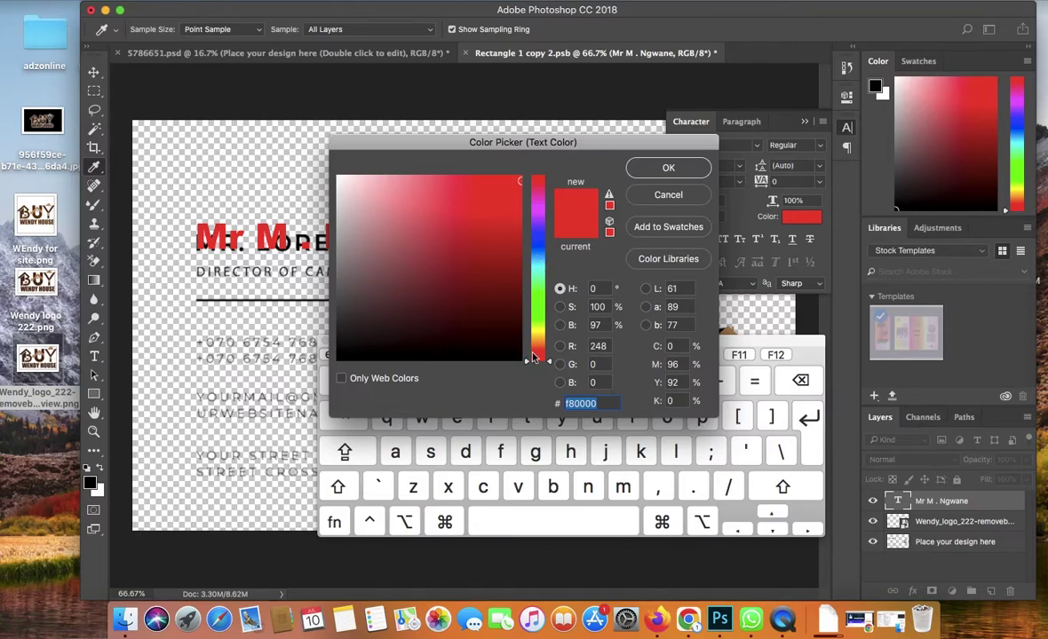
left_click_drag(531, 358, 535, 337)
left_click(501, 240)
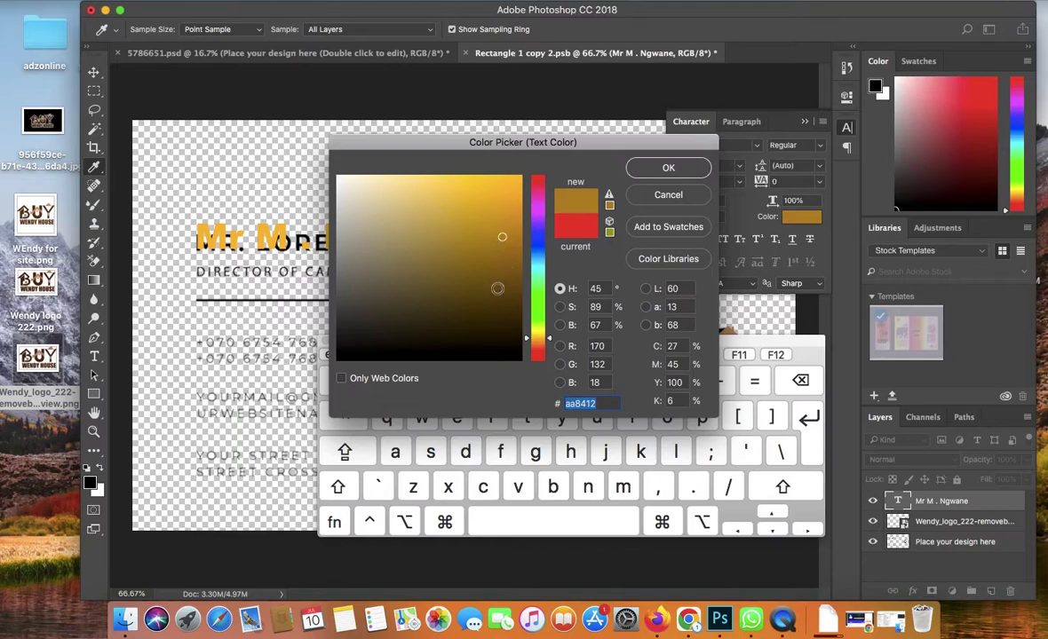
left_click(496, 286)
left_click(507, 255)
left_click(496, 192)
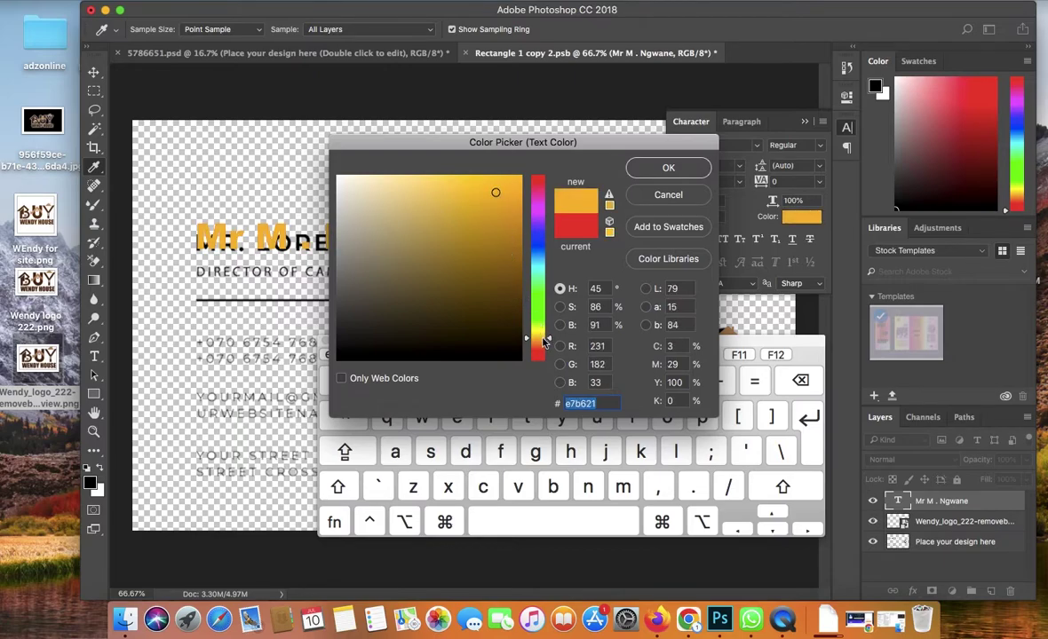
left_click(545, 341)
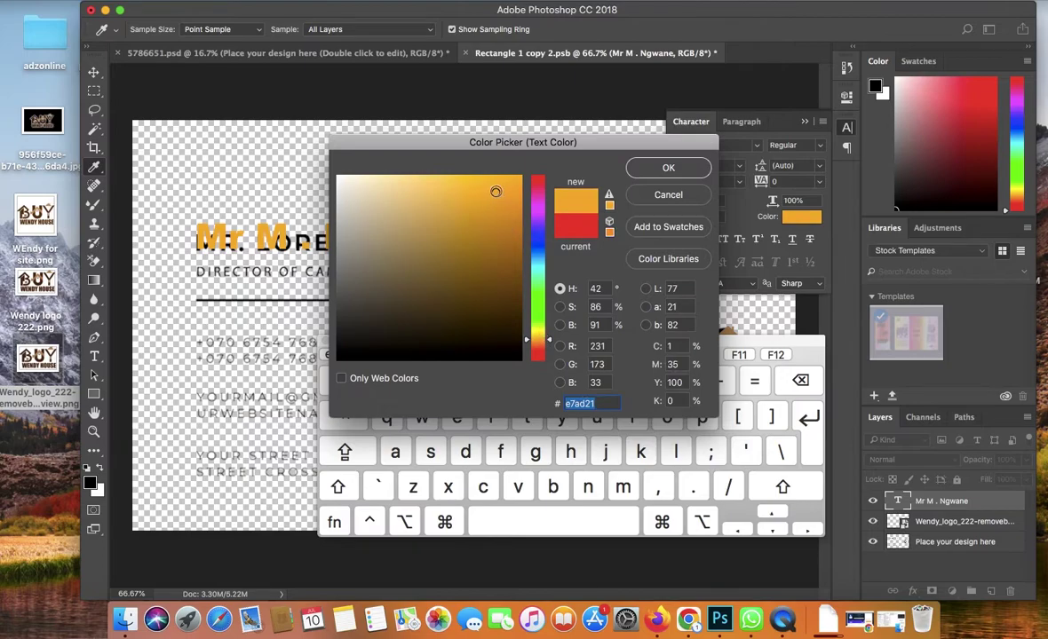
left_click_drag(495, 192, 522, 171)
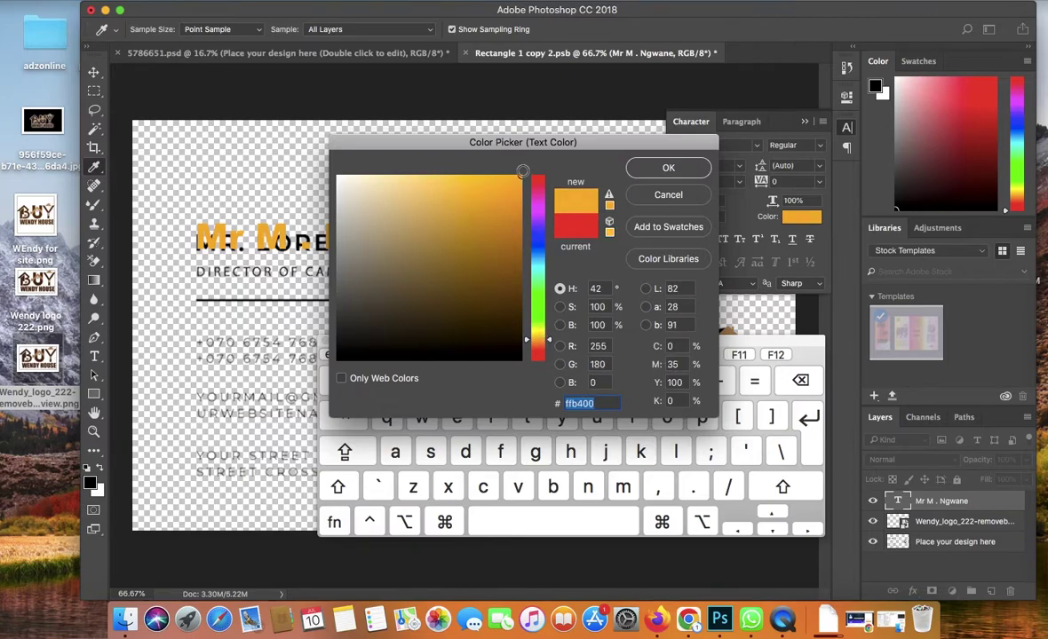
left_click(665, 169)
Set the name text's size to 60 pt and realign it with the left edge of the placeholder name
left_click(740, 167)
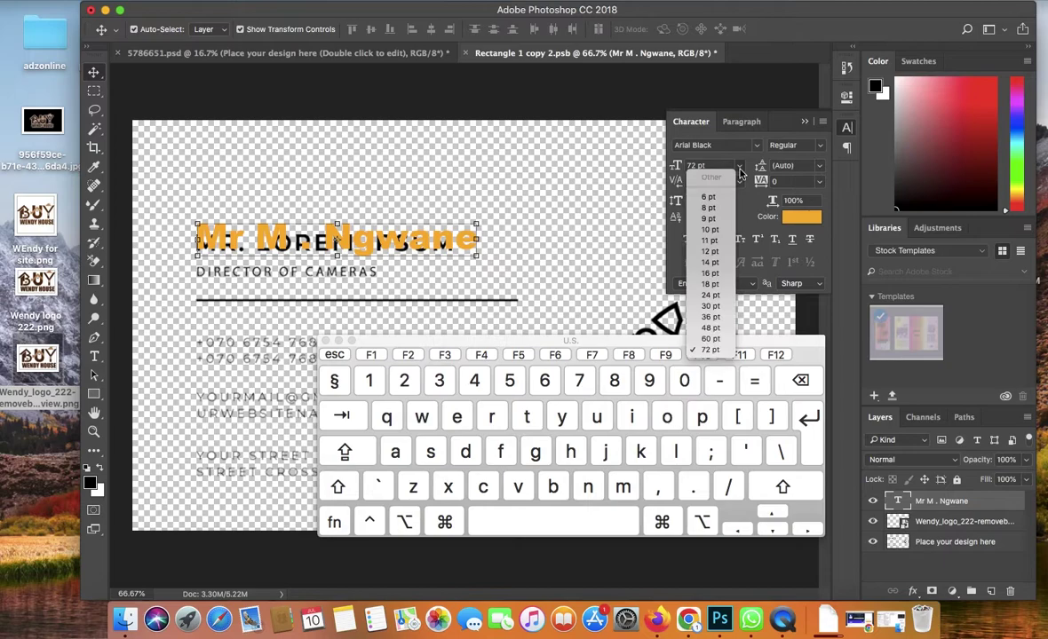
left_click(721, 328)
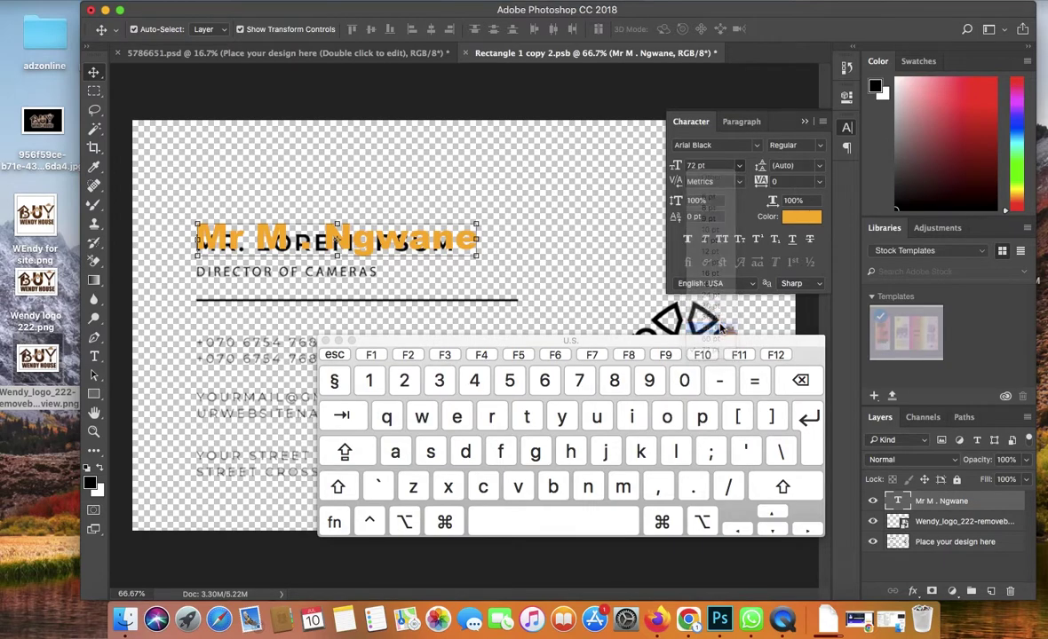
left_click(742, 167)
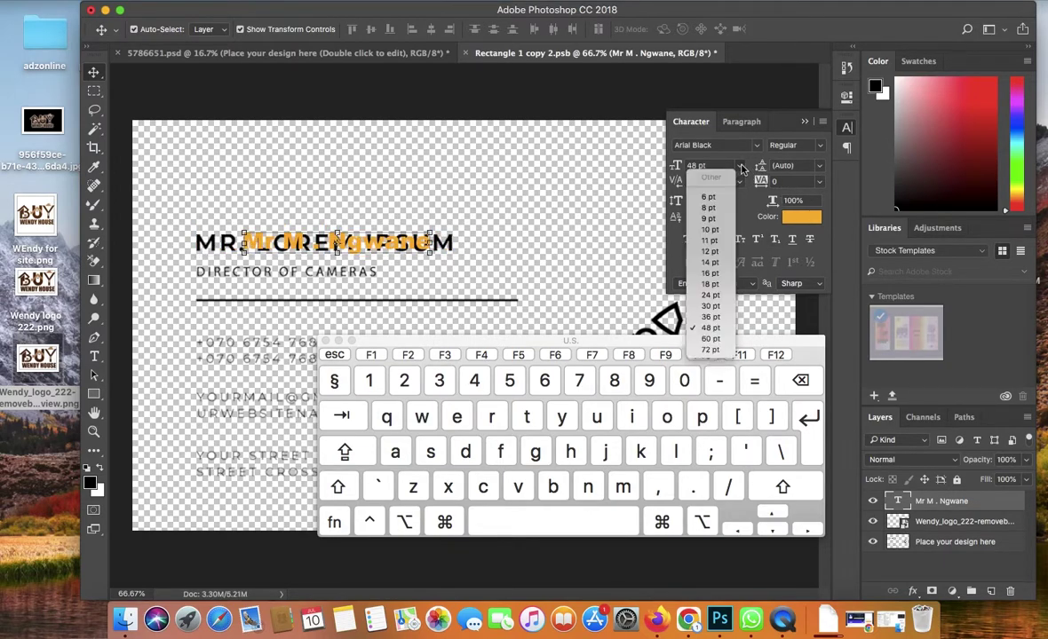
left_click(707, 339)
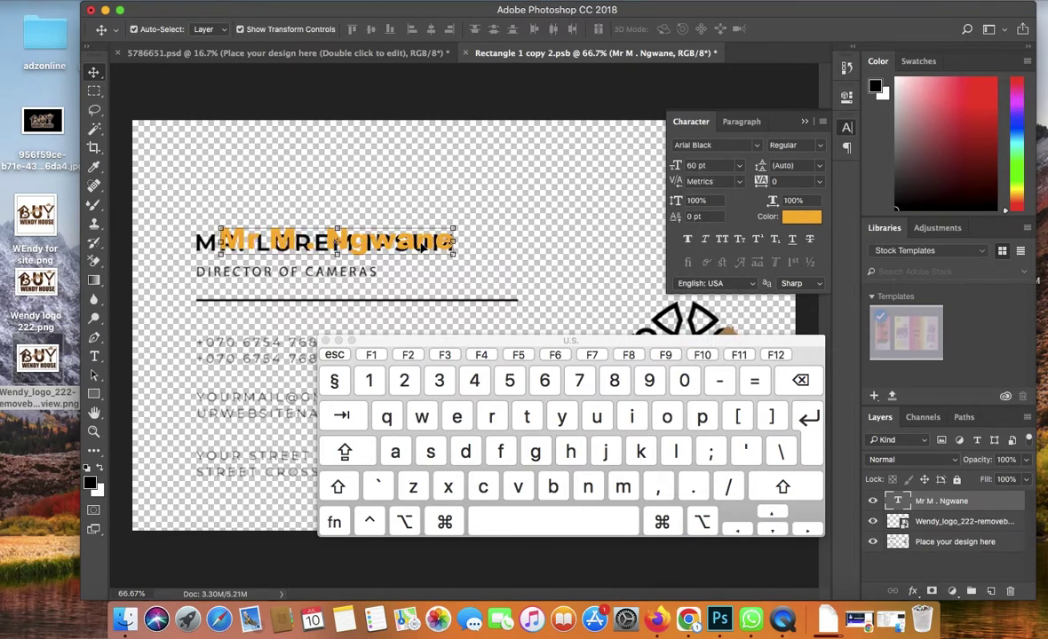
left_click_drag(423, 246, 399, 251)
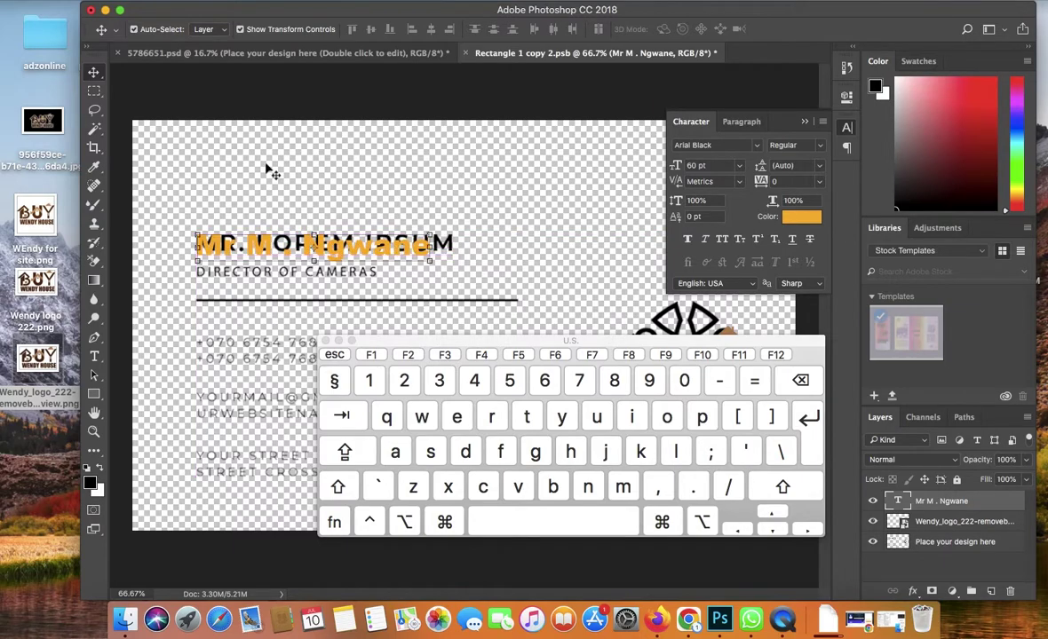
left_click(116, 89)
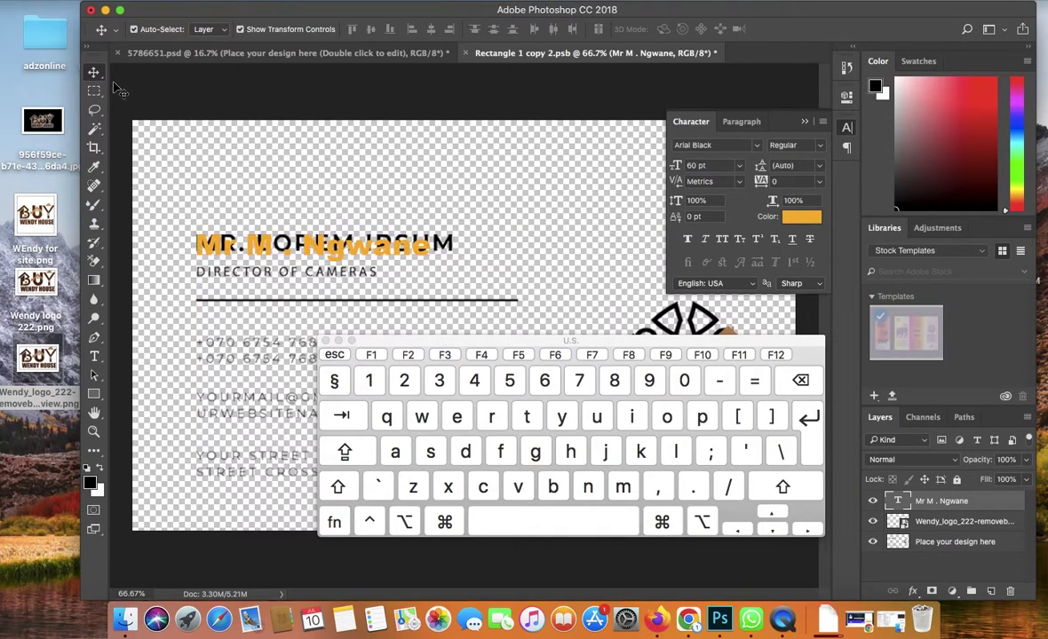
Add a separate text layer reading C.E.O at the divider line below the placeholder job title
left_click(95, 356)
left_click(223, 306)
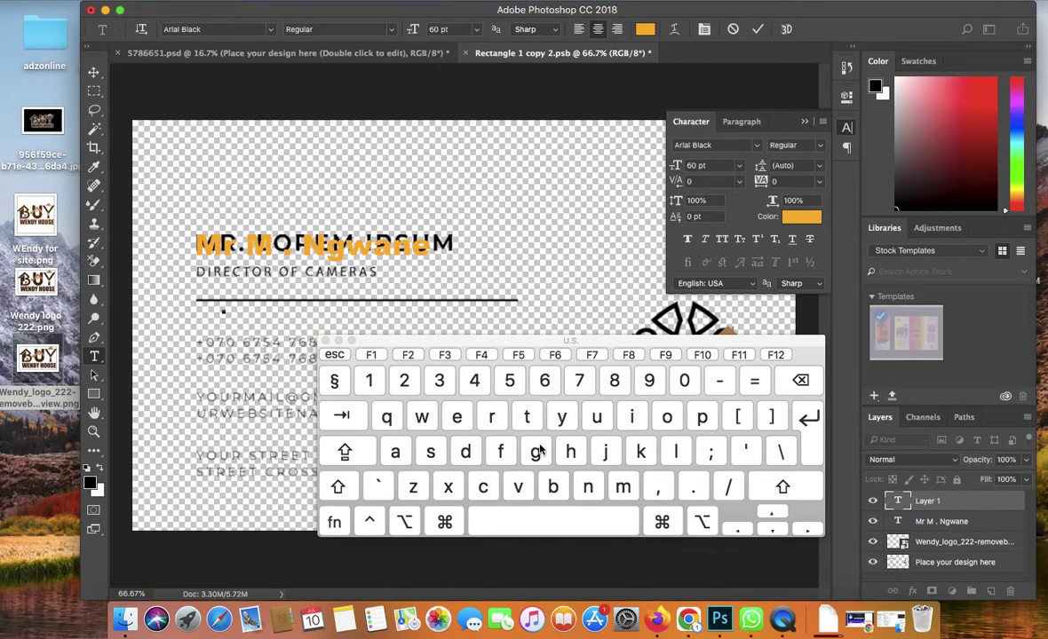
type("G")
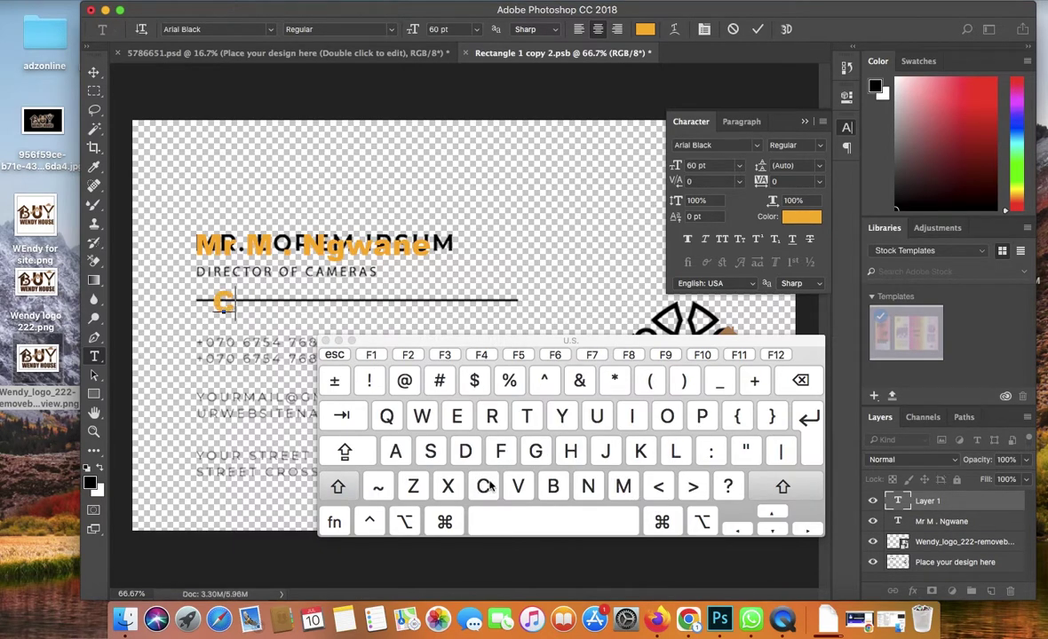
type(".O")
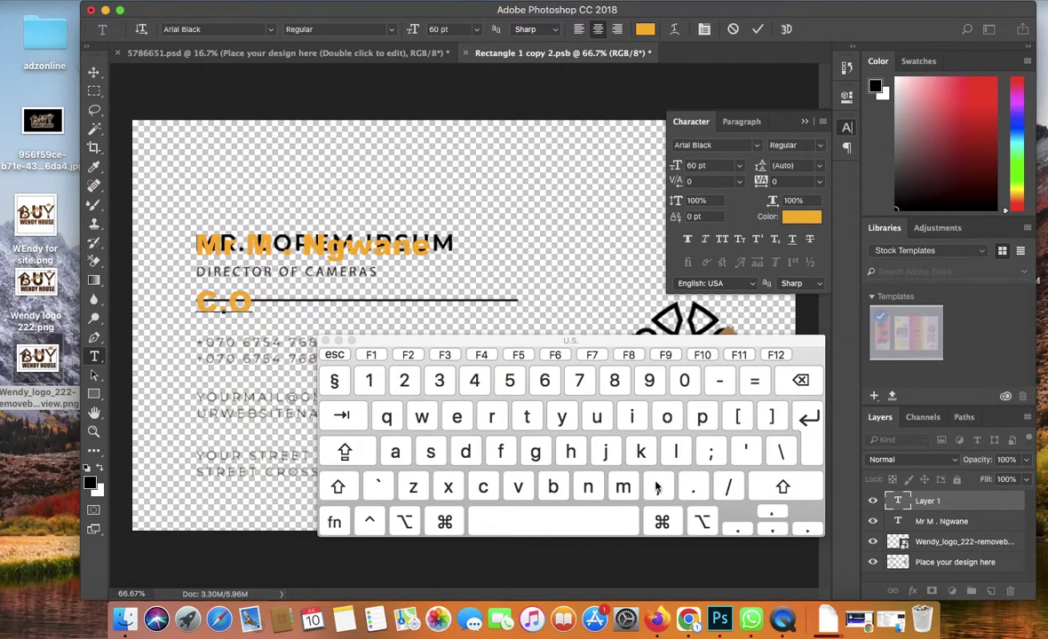
type(".")
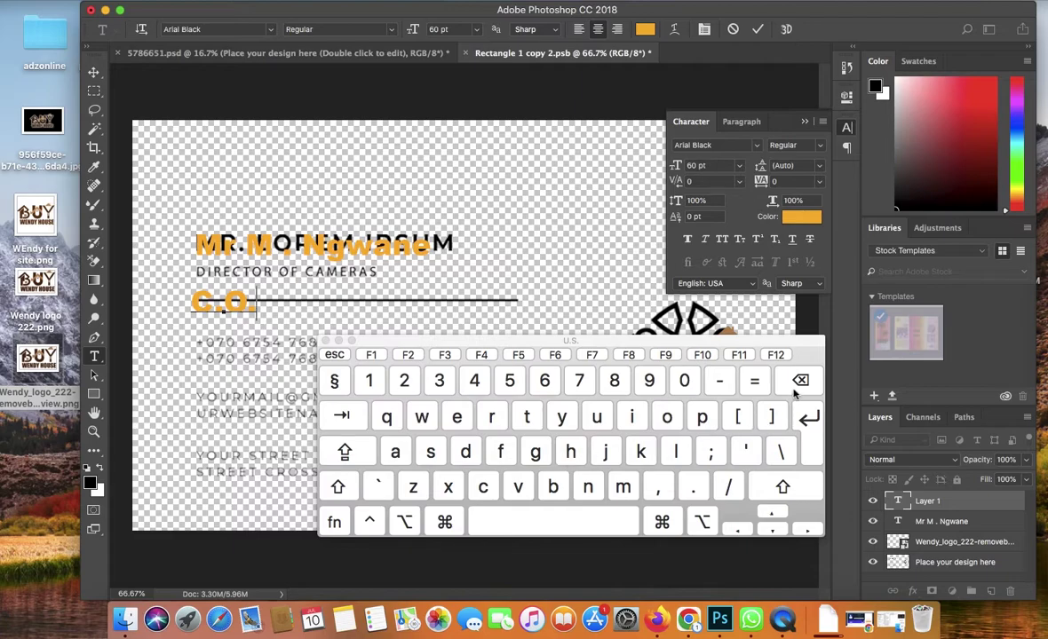
key("BackSpace")
key("BackSpace")
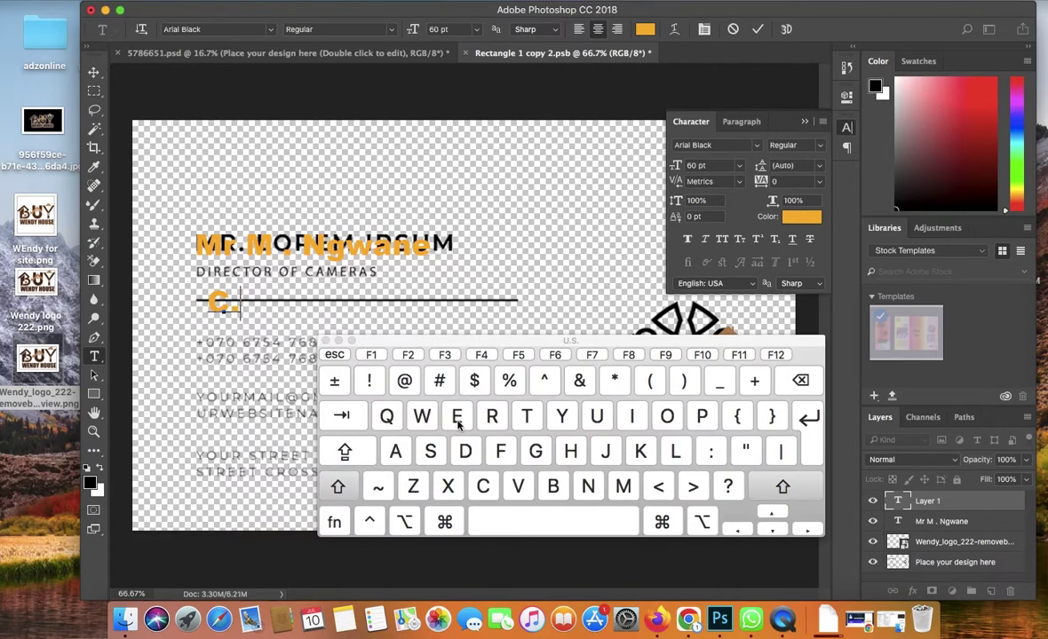
type("E.")
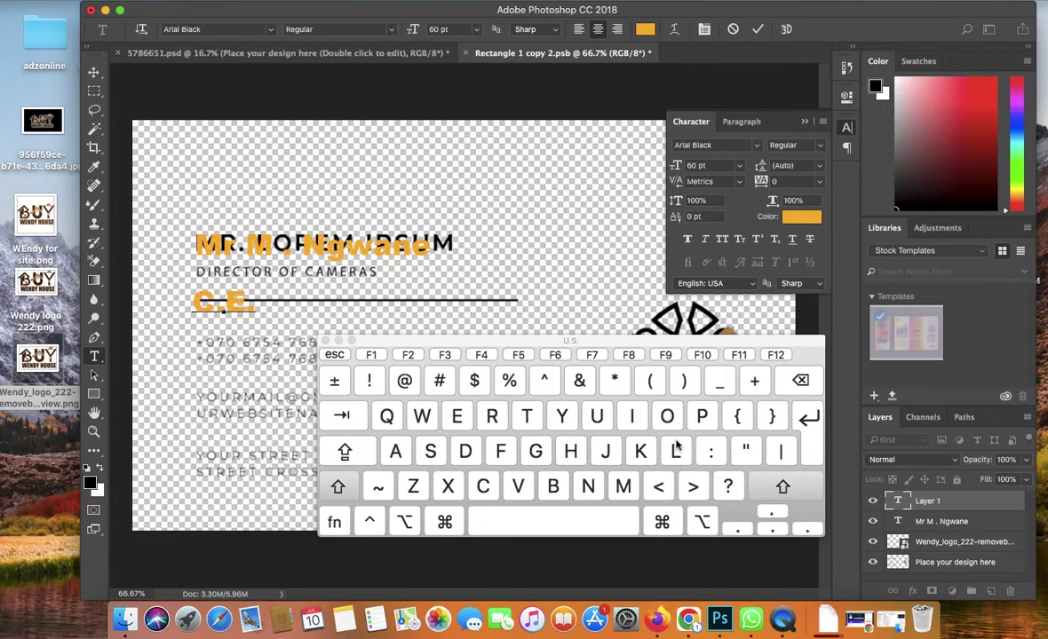
type("O")
left_click(94, 72)
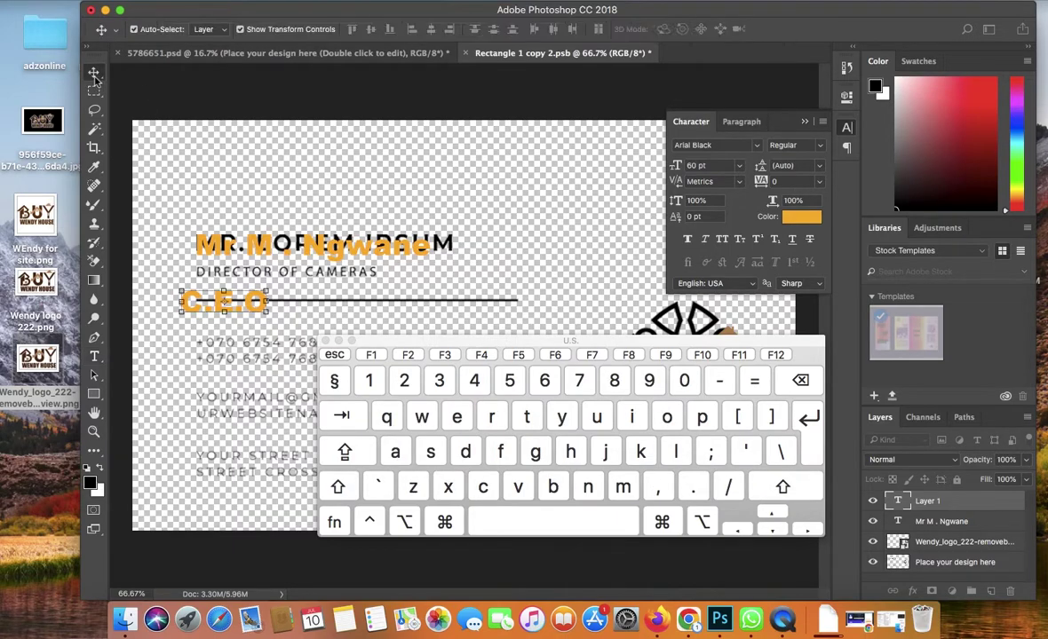
Set the C.E.O text's font to Arial and move it up over the DIRECTOR OF CAMERAS line
left_click(758, 149)
left_click(759, 150)
left_click(759, 150)
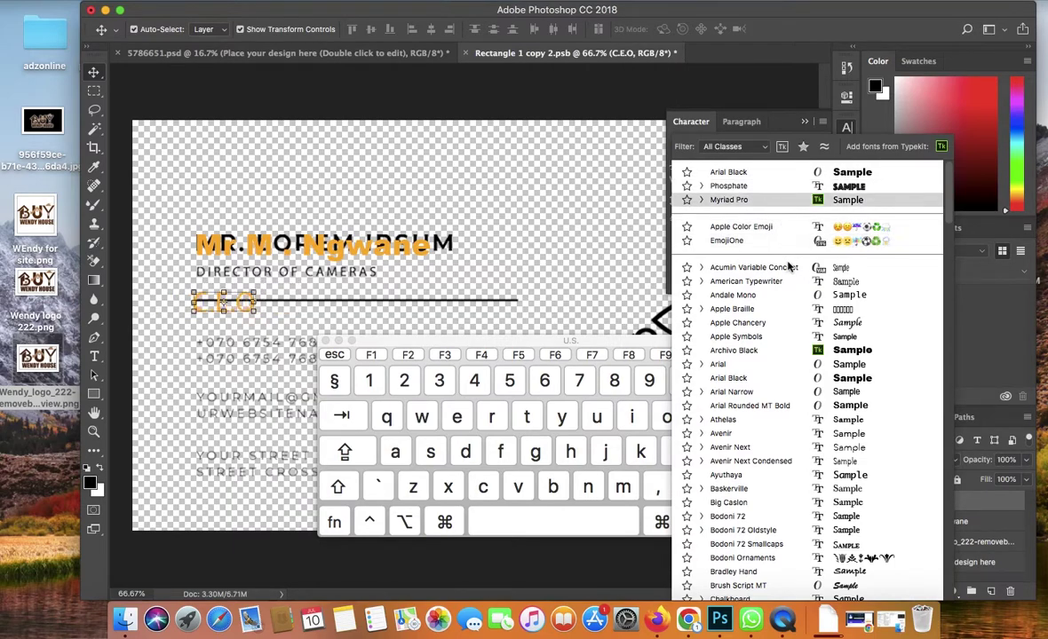
left_click(805, 364)
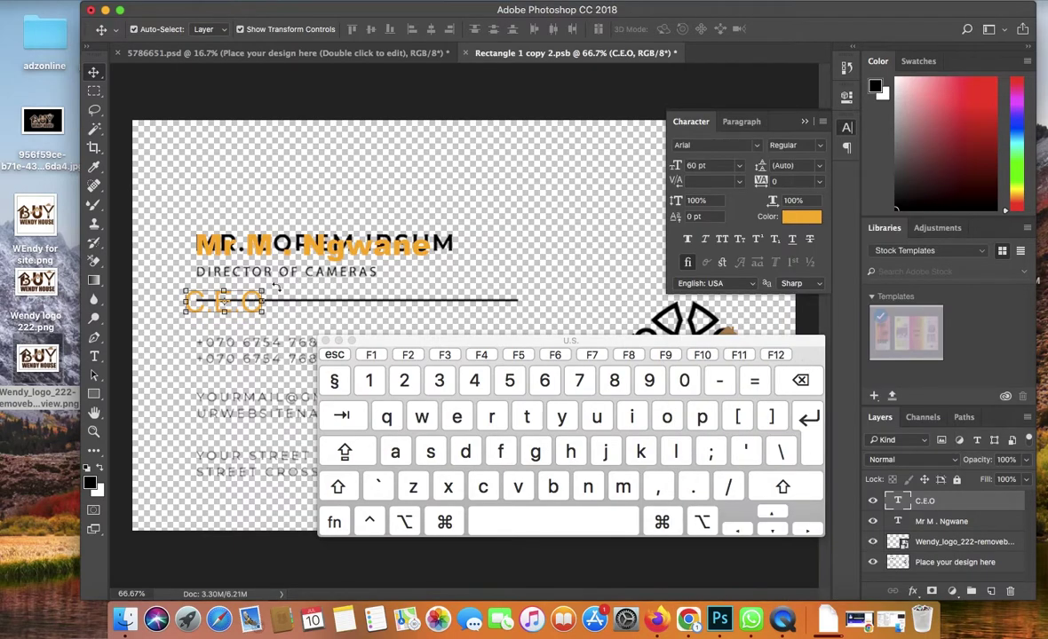
left_click_drag(253, 302, 262, 274)
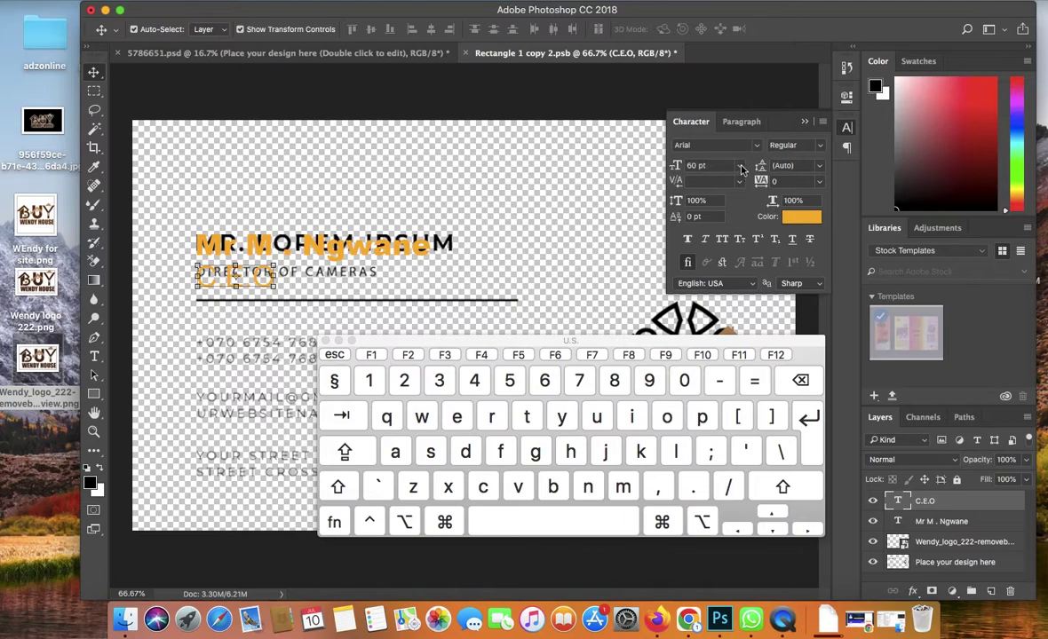
Set the C.E.O text to 36 pt, align it with the left edge of the placeholder job title, and clear the selection
left_click(742, 170)
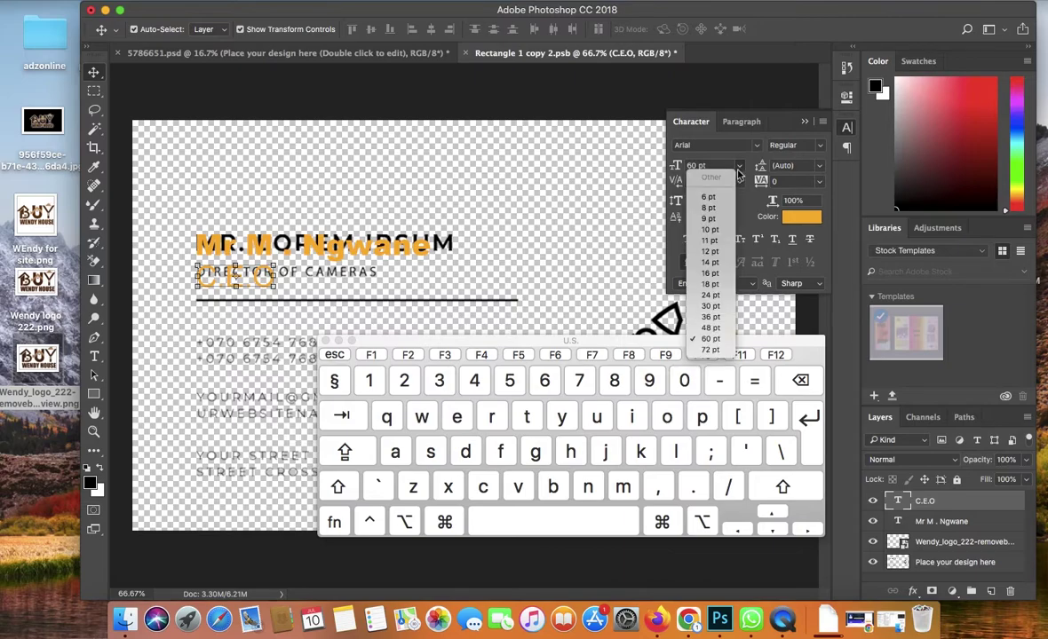
left_click(715, 307)
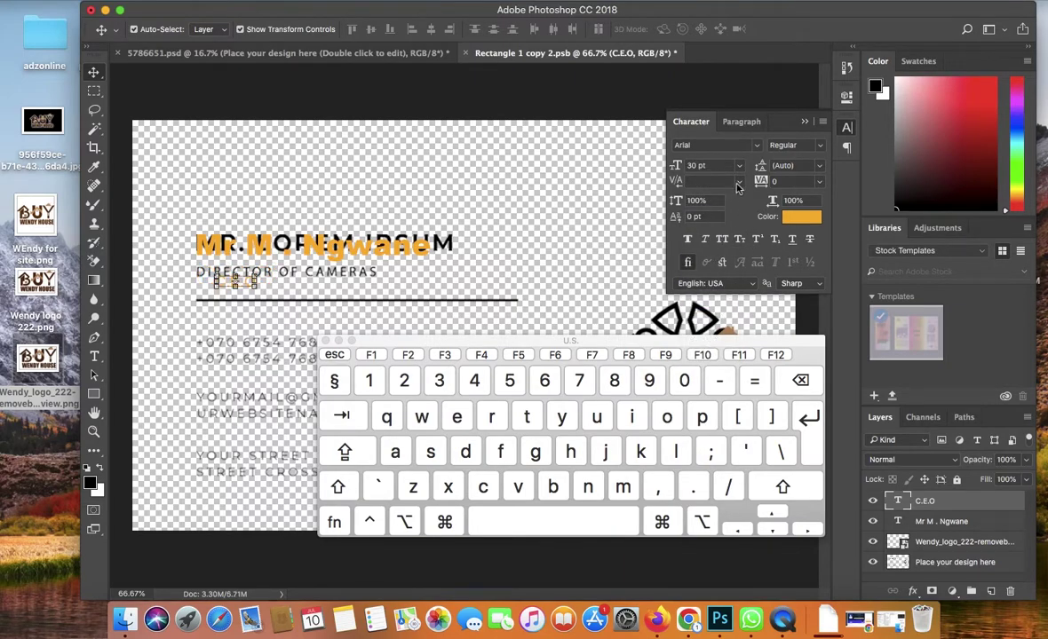
left_click(738, 167)
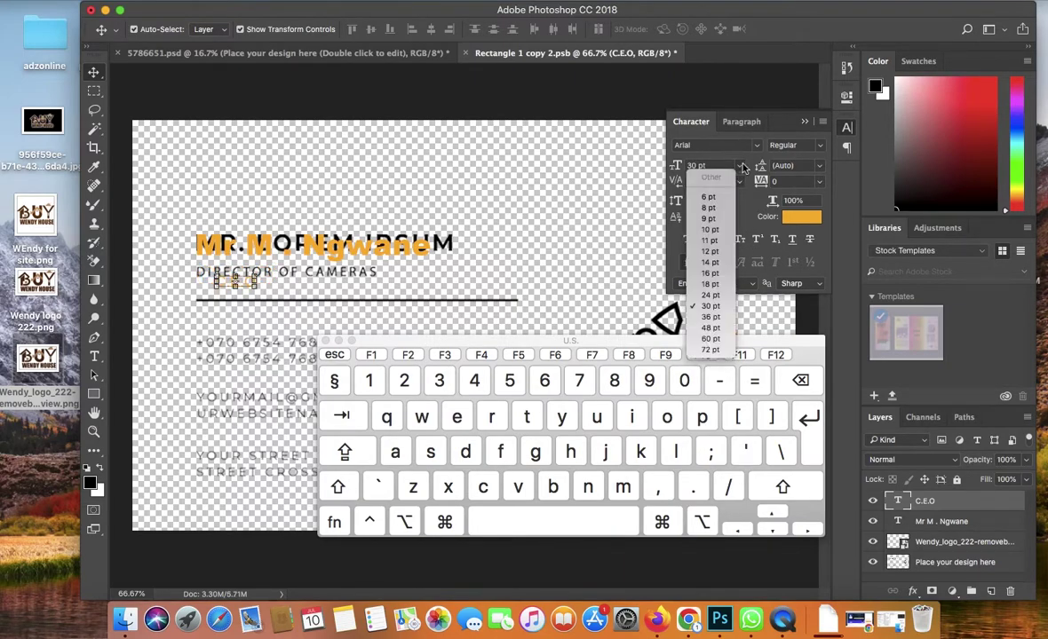
left_click(712, 317)
mouse_move(250, 282)
left_mouse_down()
mouse_move(264, 245)
mouse_move(231, 279)
left_mouse_up()
left_click(271, 273)
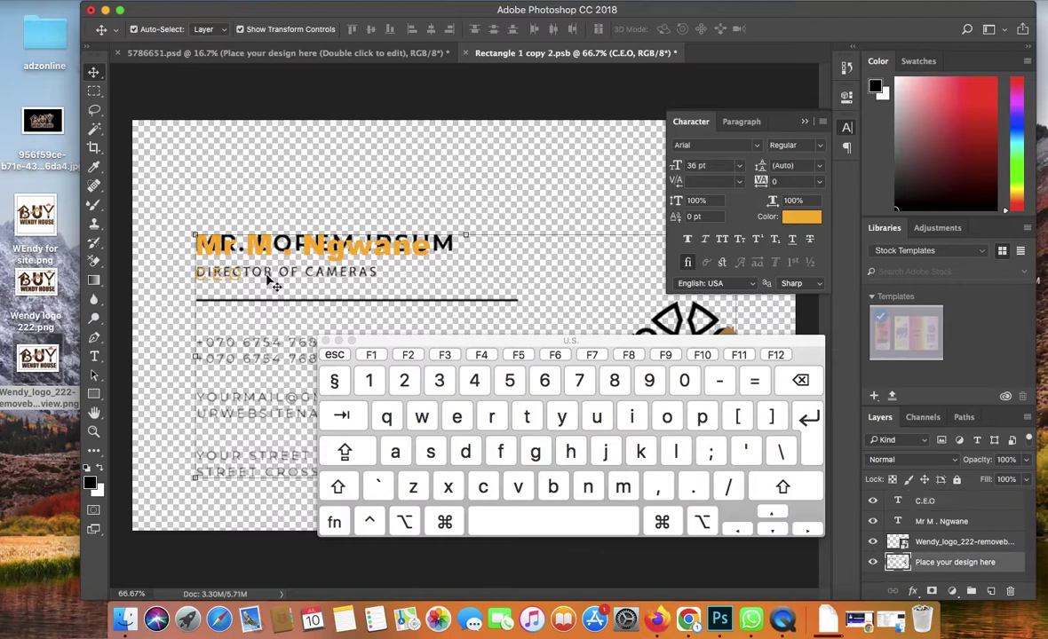
left_click(182, 295)
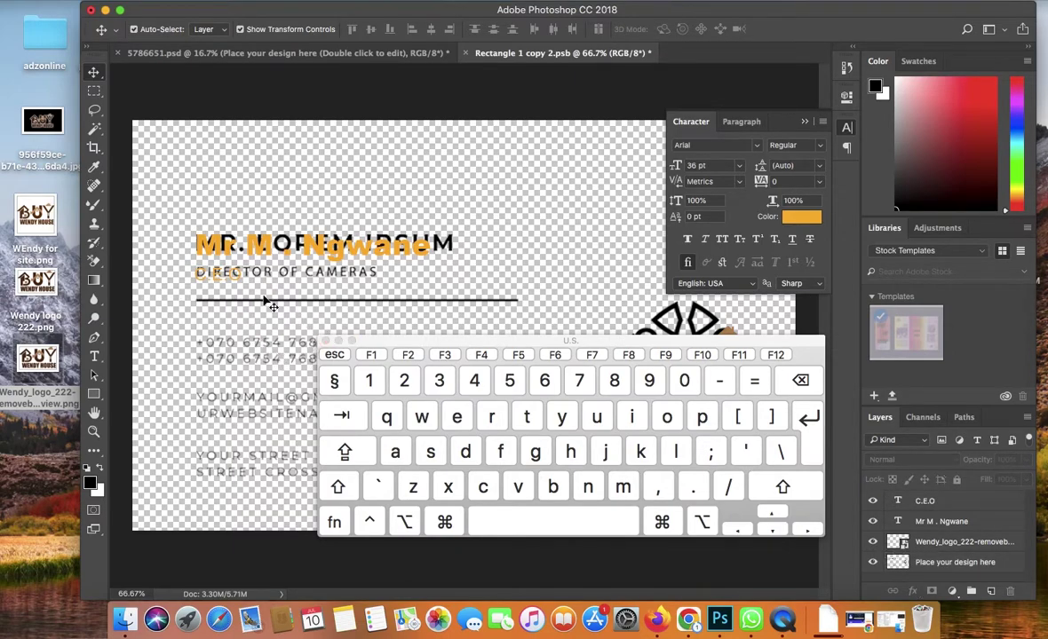
Draw a thin rectangle about 665 × 4 px over the card's black divider line
left_click(95, 395)
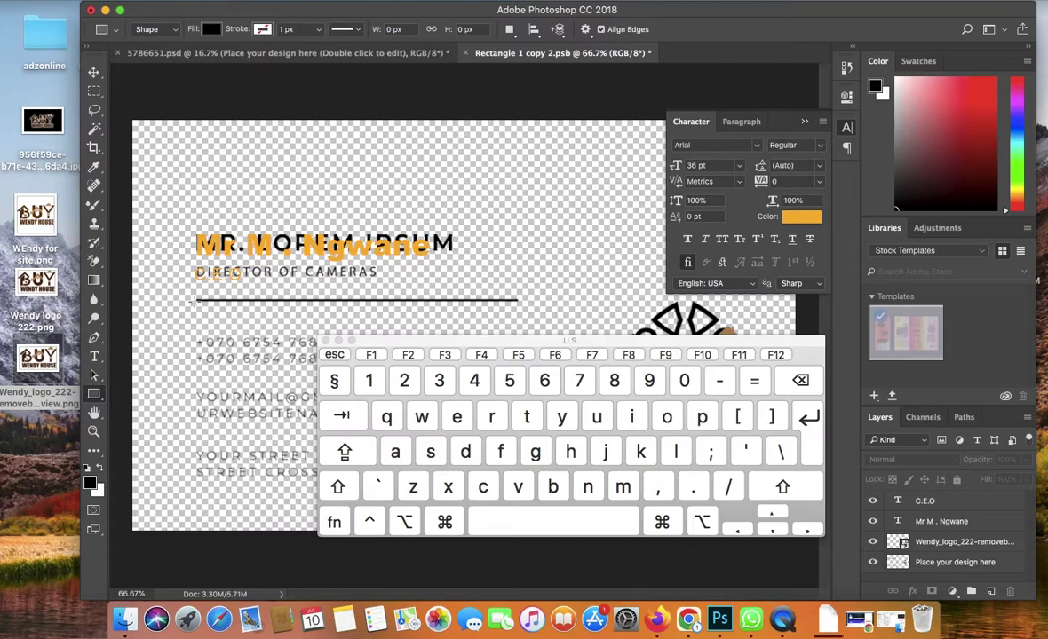
left_click_drag(259, 315, 517, 303)
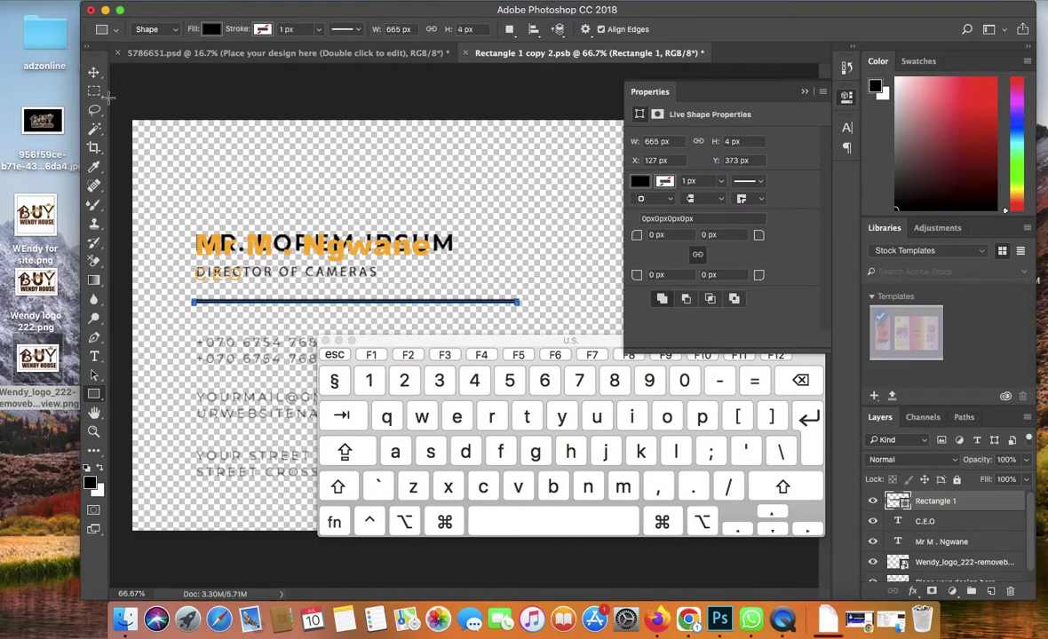
key("v")
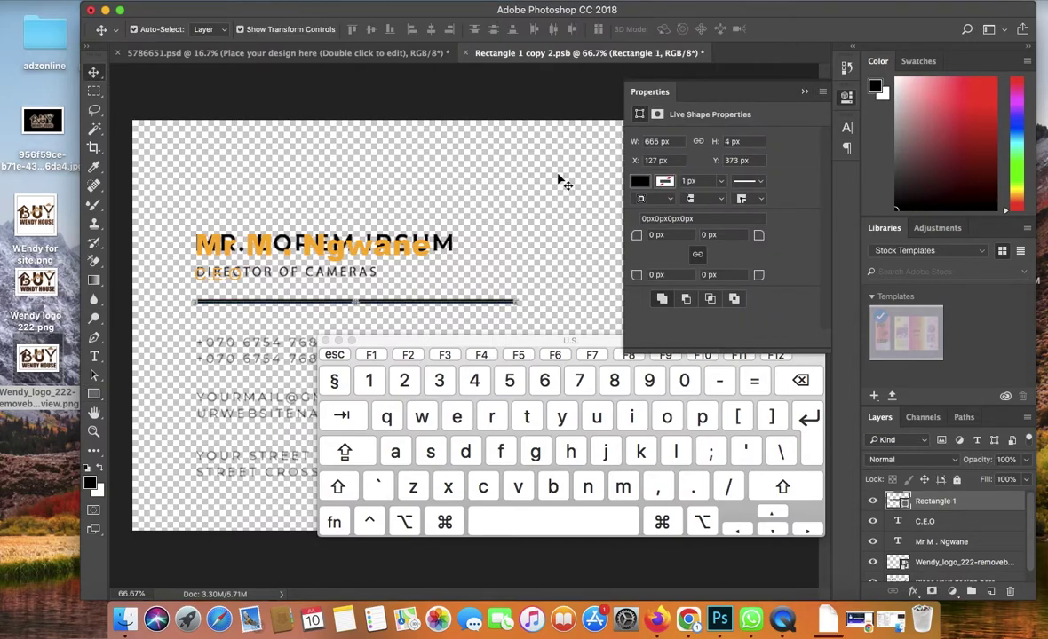
Fill the thin rectangle with the recently used orange and move it straight up to Y 343 px, just above the black divider
left_click(639, 180)
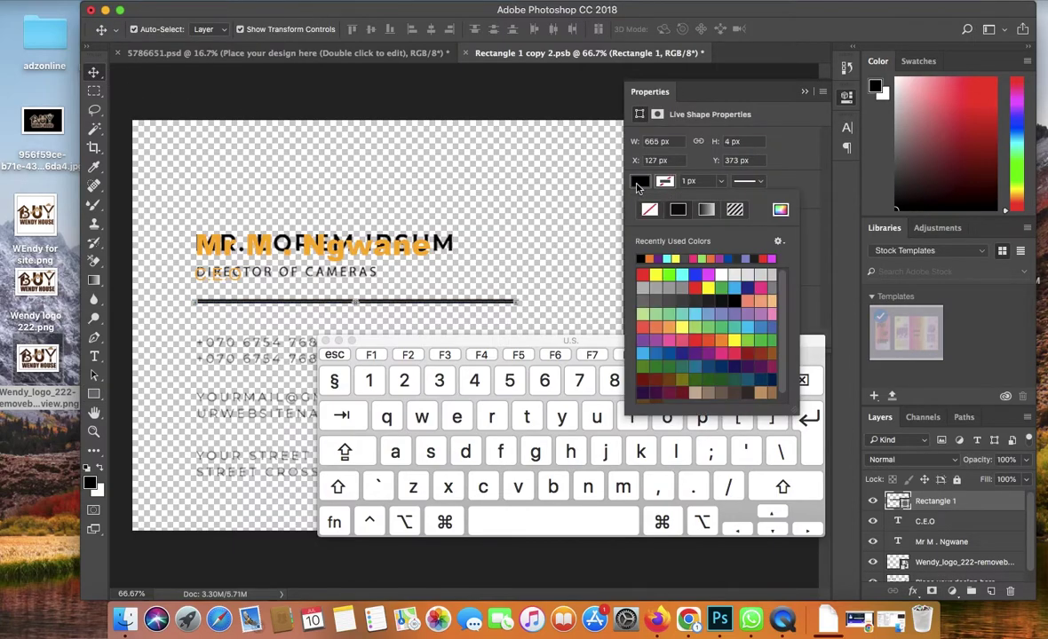
left_click(656, 259)
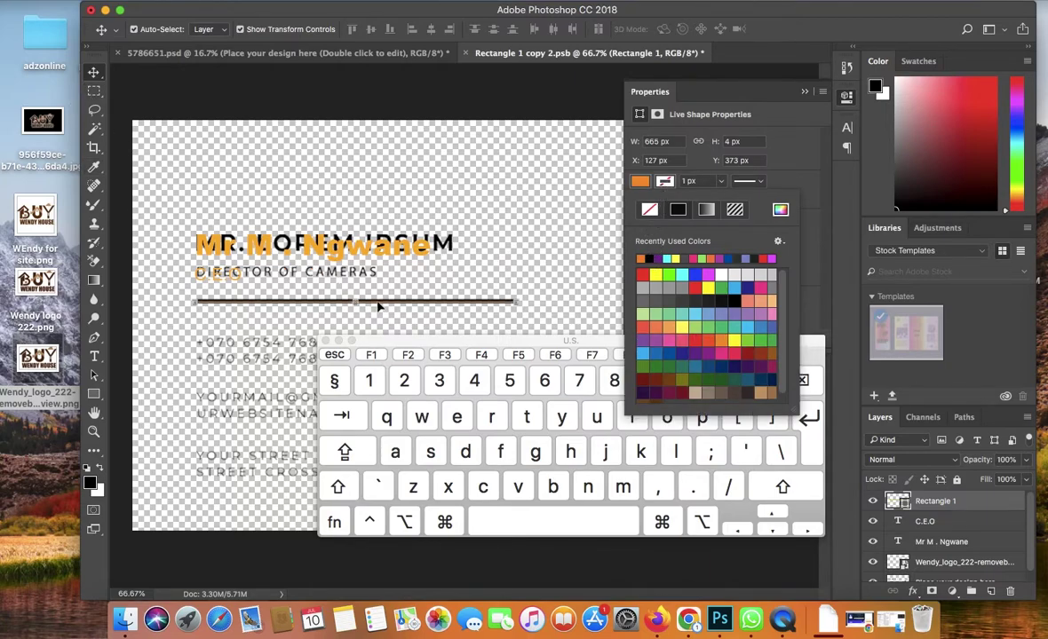
left_click_drag(376, 306, 377, 293)
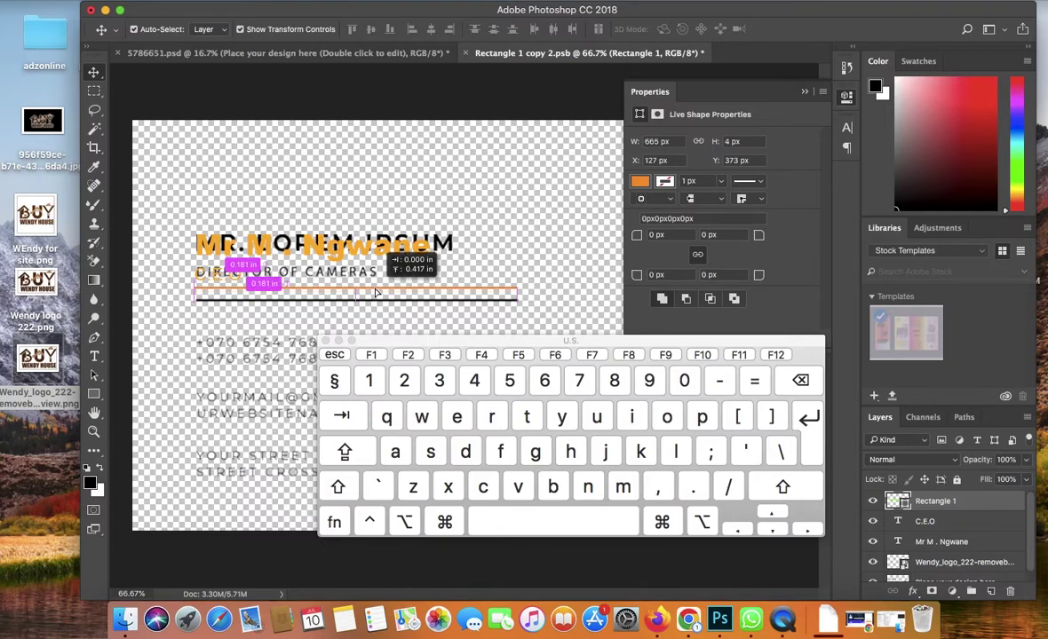
left_click_drag(375, 292, 189, 309)
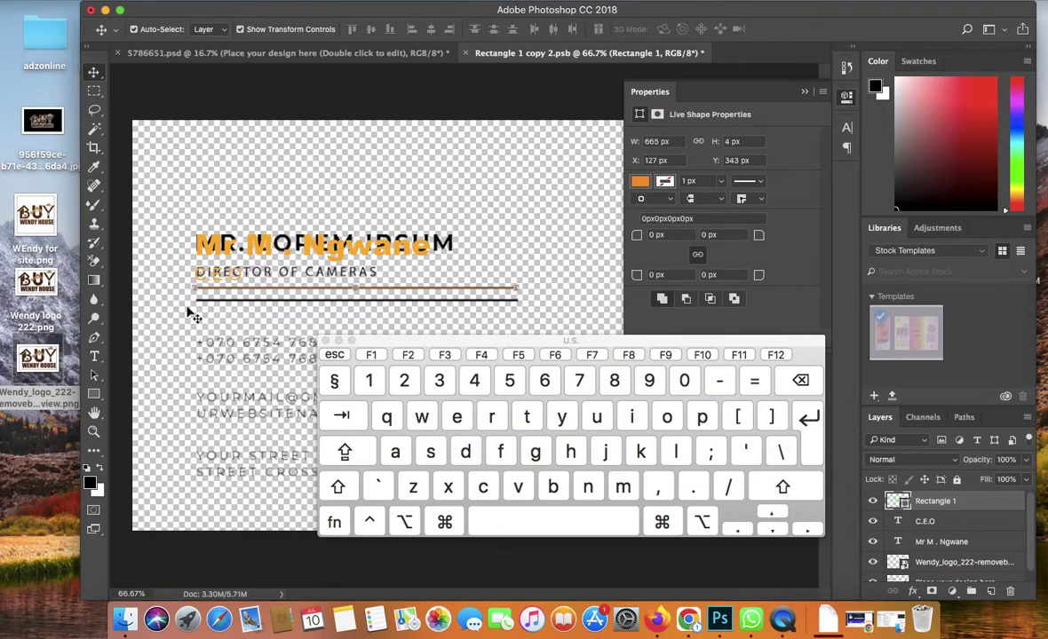
Move the on-screen keyboard clear of the placeholder contact details and start a new text layer just below the black divider
left_click(190, 309)
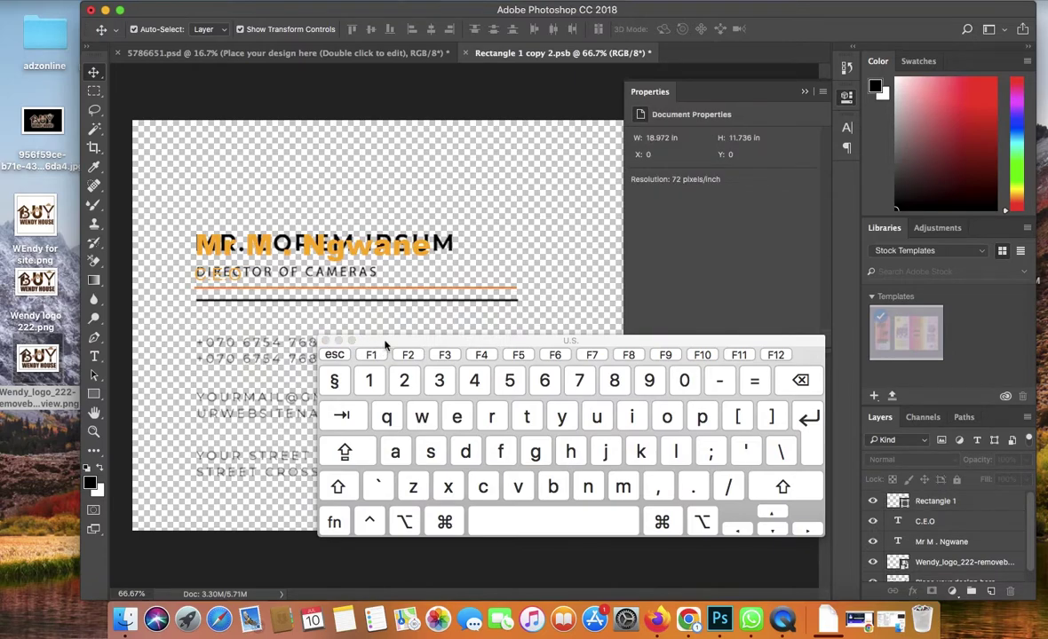
left_click_drag(385, 345, 522, 272)
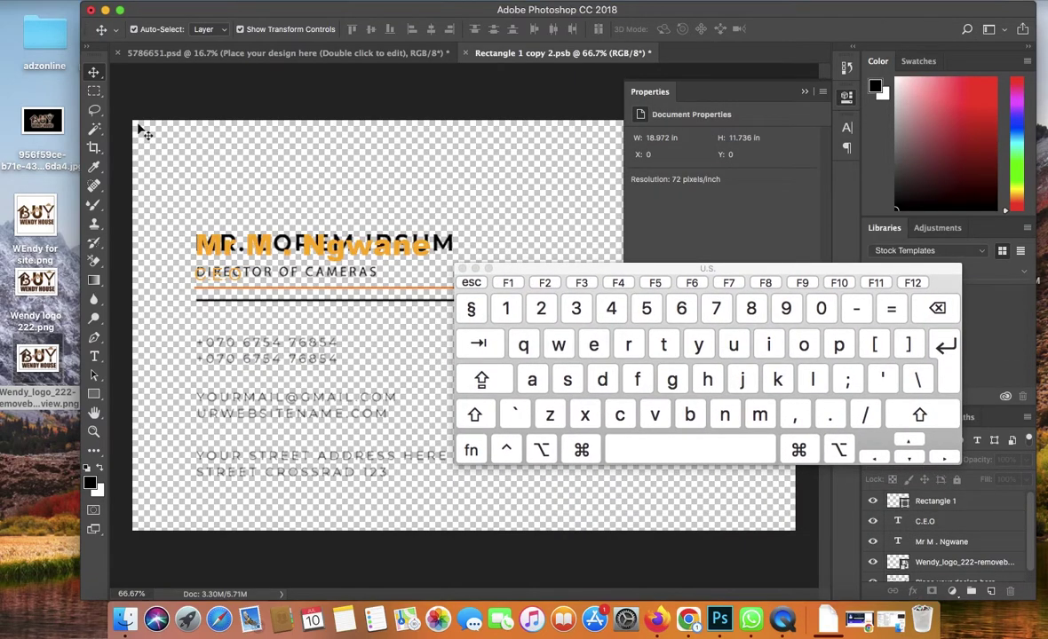
left_click(93, 355)
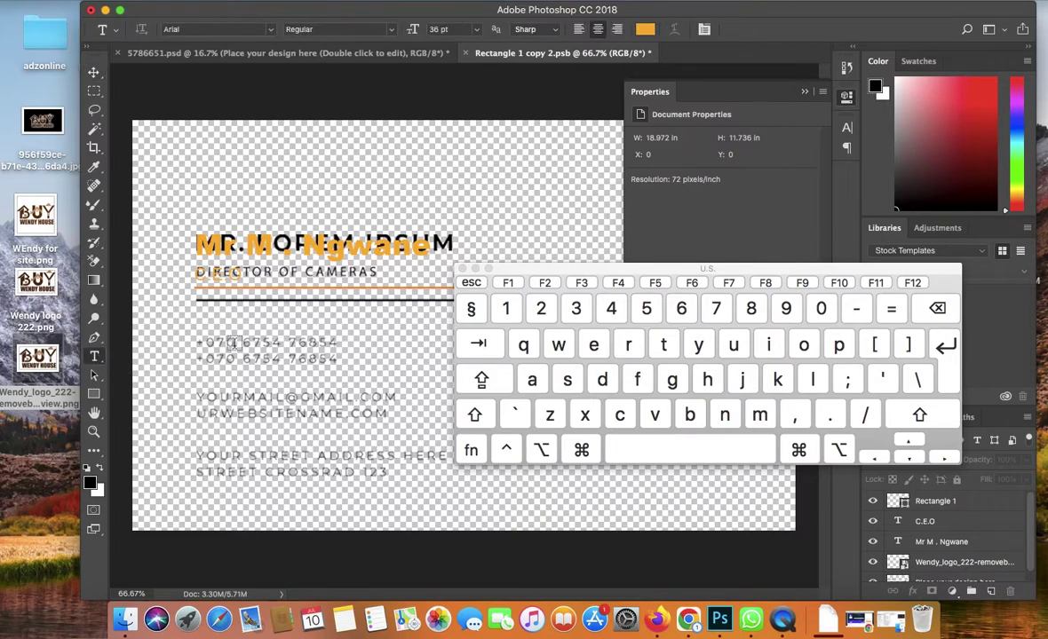
left_click(203, 294)
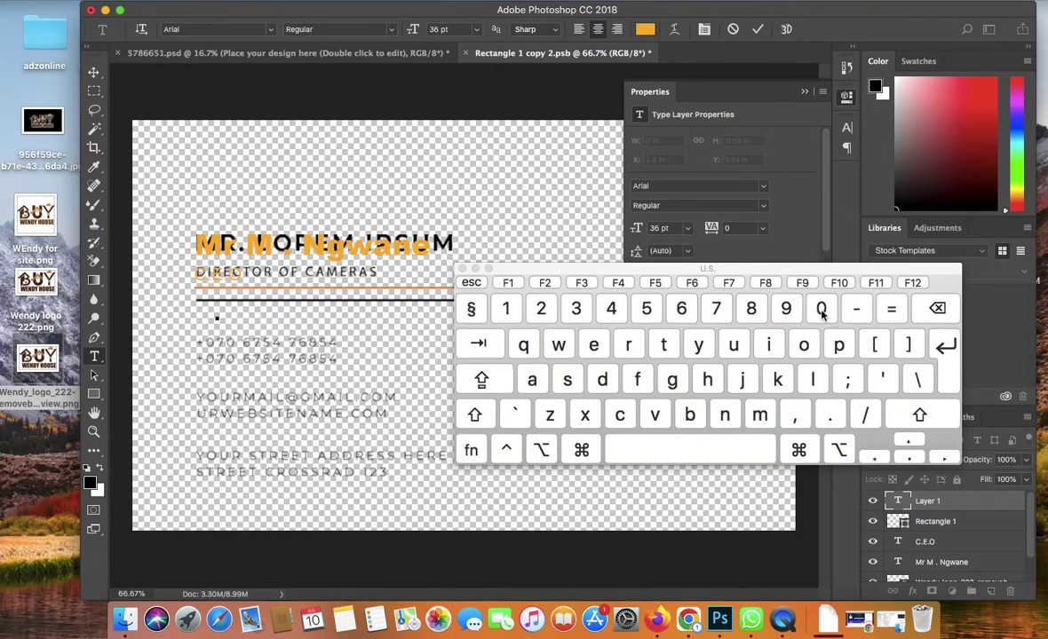
Enter the contact's phone number with its country code, grouped with spaces, as the first line of the new text
key("shift")
key("shift")
left_click(550, 312)
left_click(713, 313)
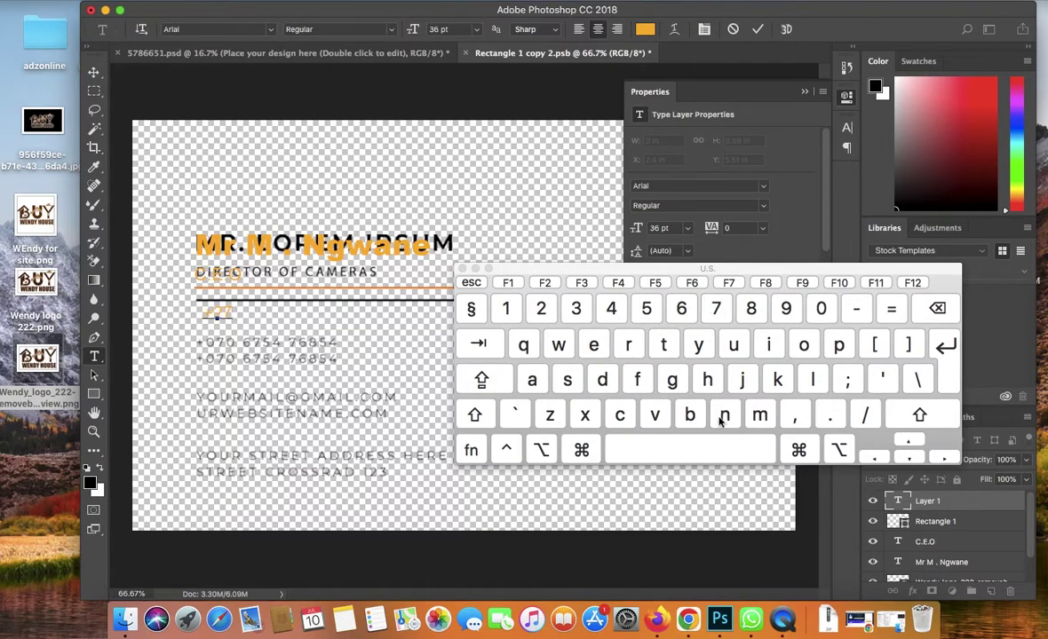
left_click(719, 451)
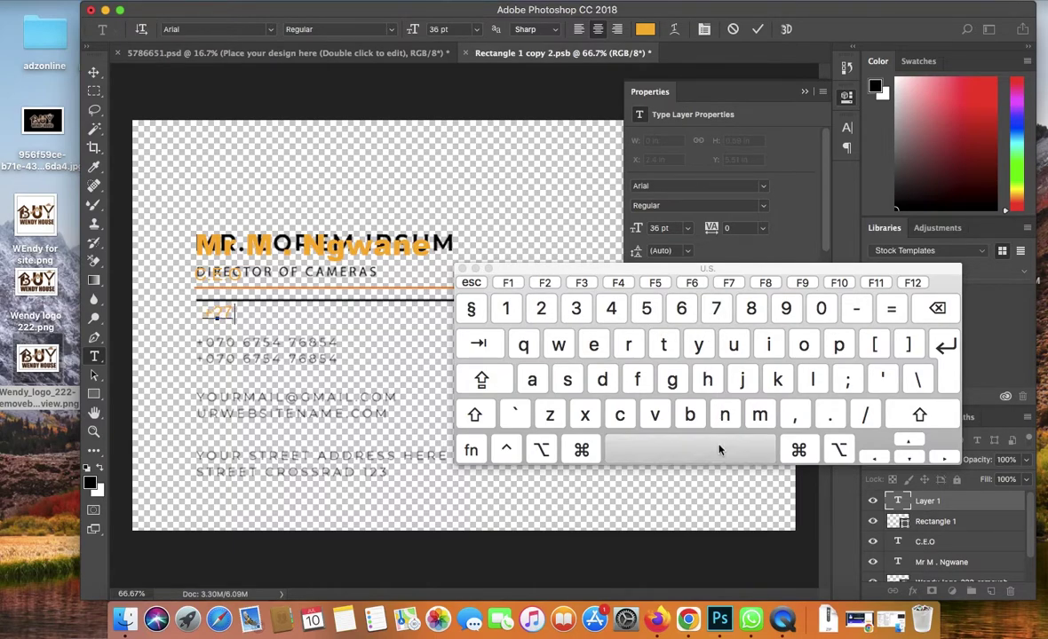
left_click(681, 308)
left_click(681, 308)
left_click(540, 309)
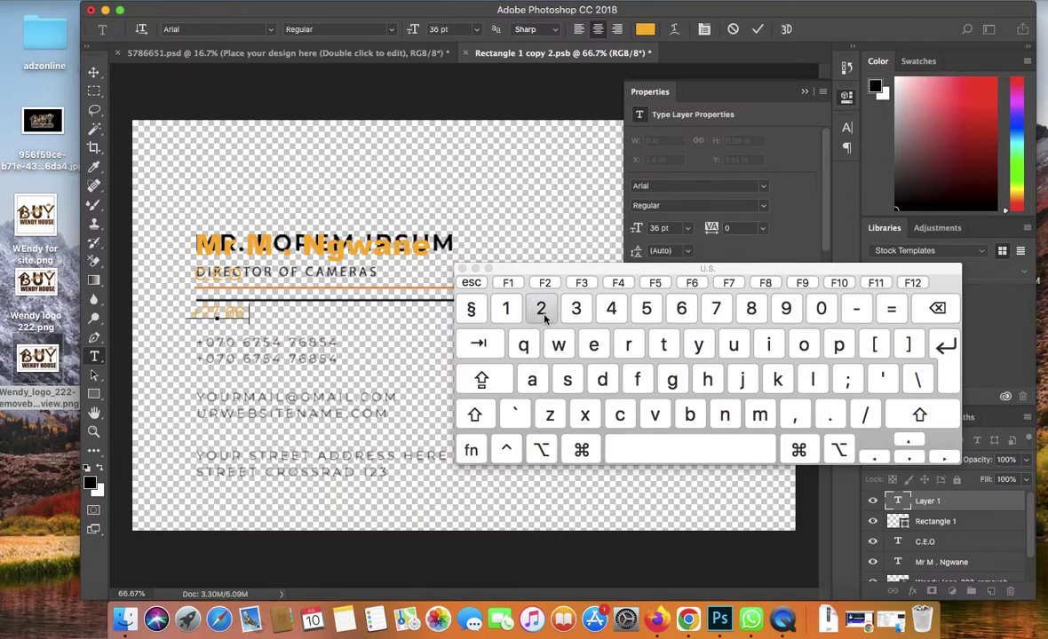
left_click(689, 449)
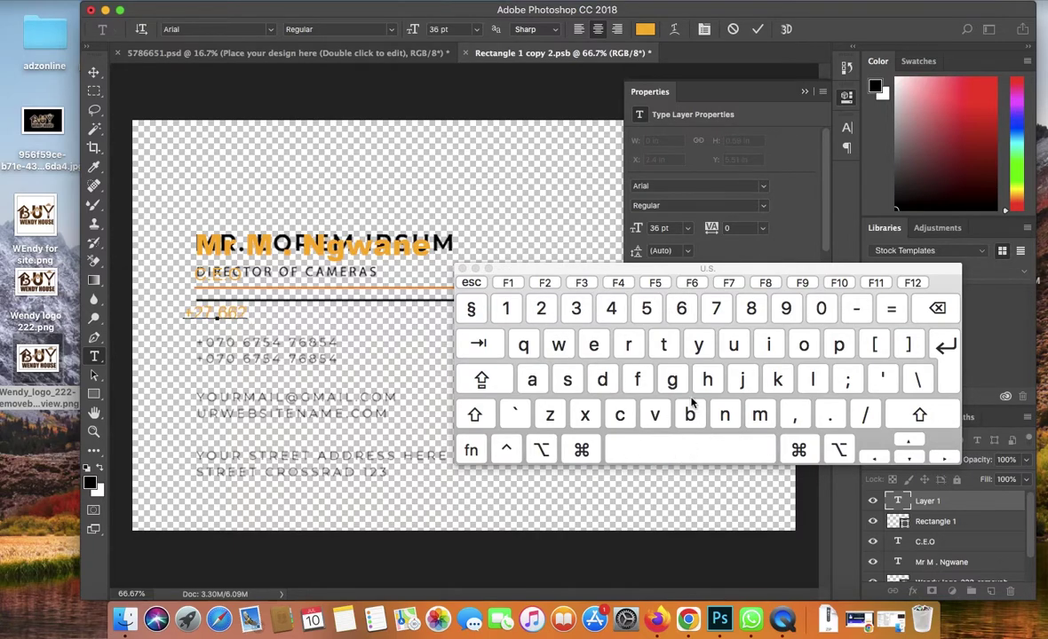
left_click(613, 310)
left_click(751, 308)
left_click(751, 308)
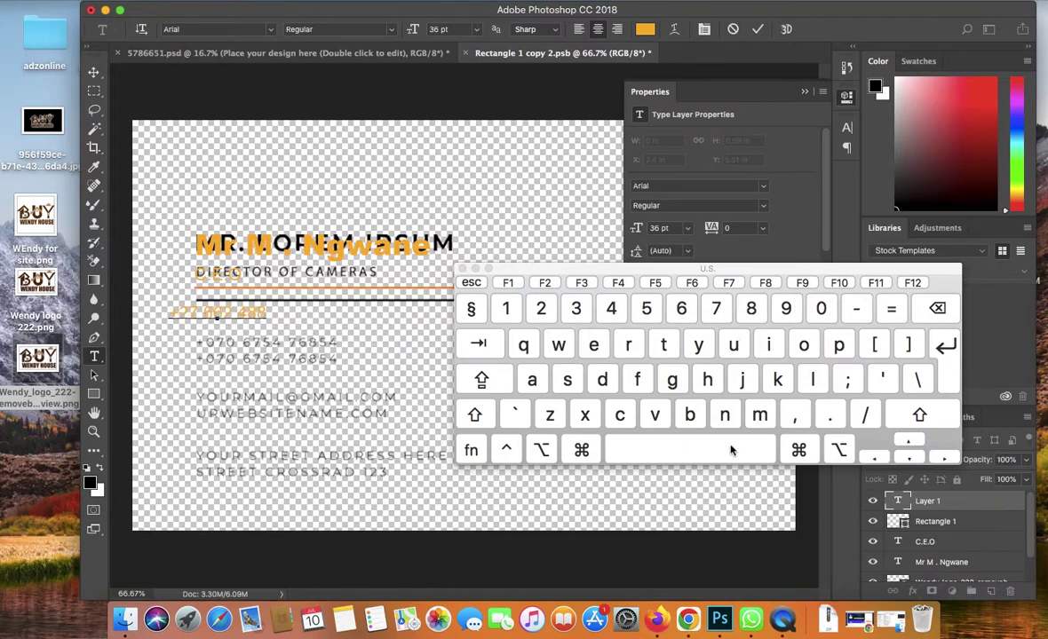
left_click(730, 448)
left_click(790, 310)
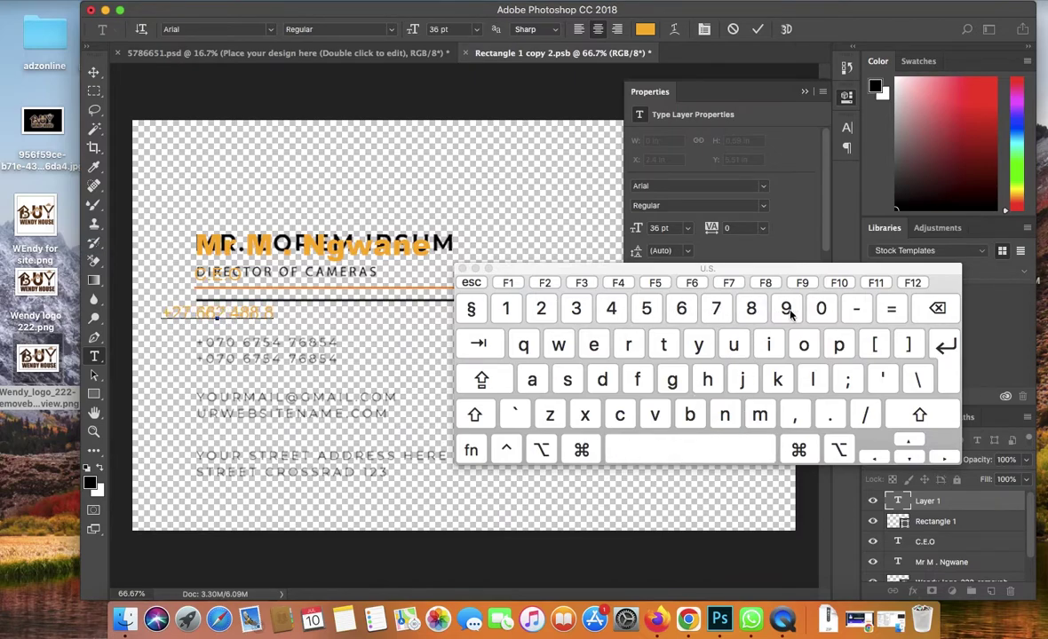
left_click(786, 309)
left_click(541, 308)
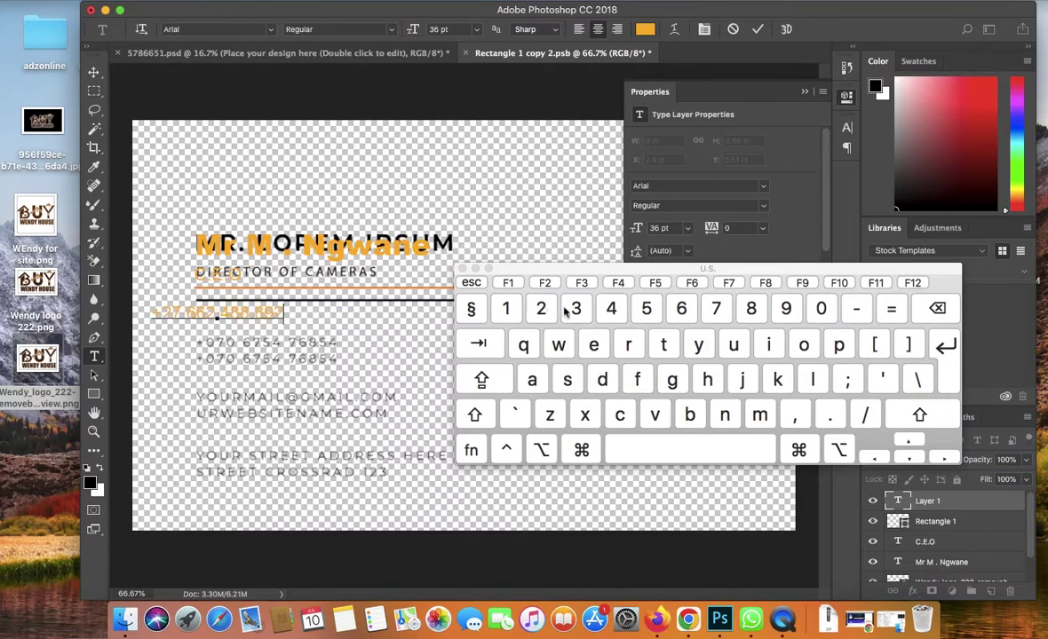
Add a second line to the contact text with the contact's company e-mail address
left_click(943, 348)
left_click(733, 413)
left_click(672, 379)
left_click(557, 344)
left_click(531, 382)
left_click(724, 414)
left_click(593, 344)
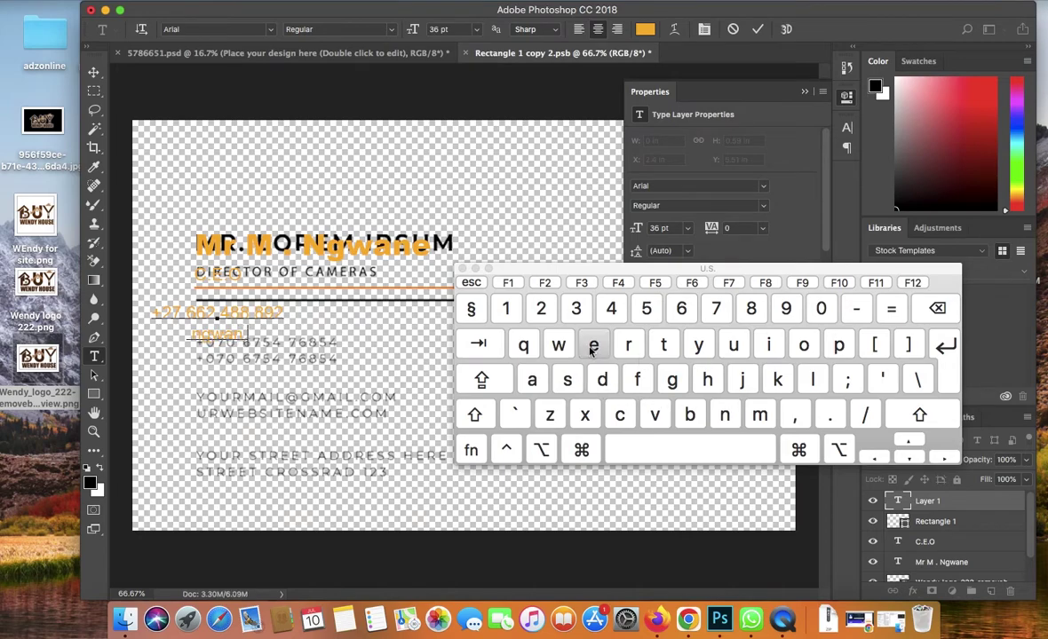
left_click(475, 414)
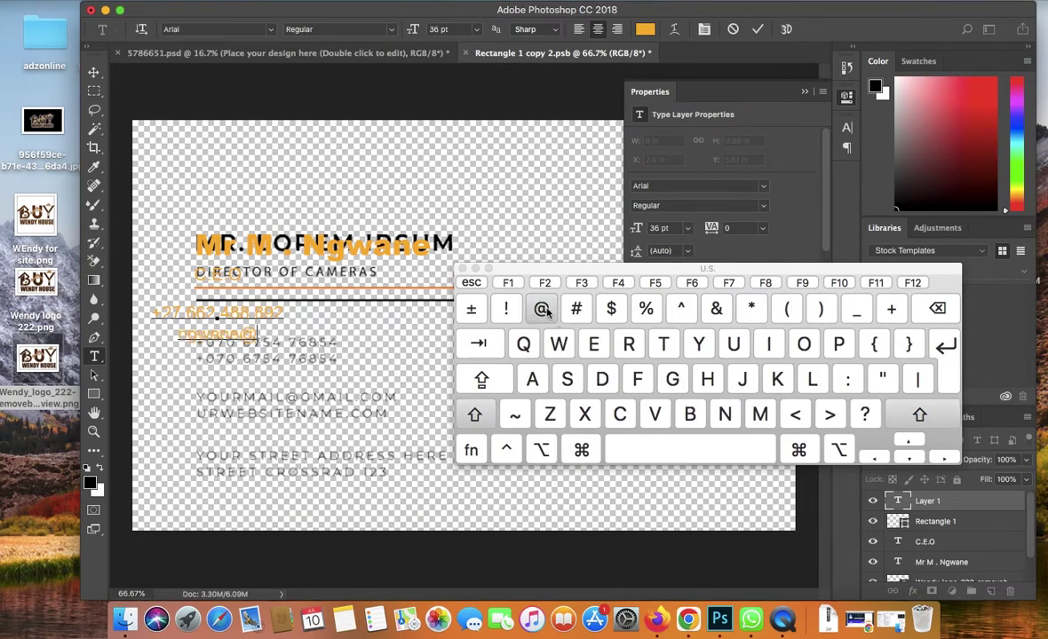
left_click(541, 308)
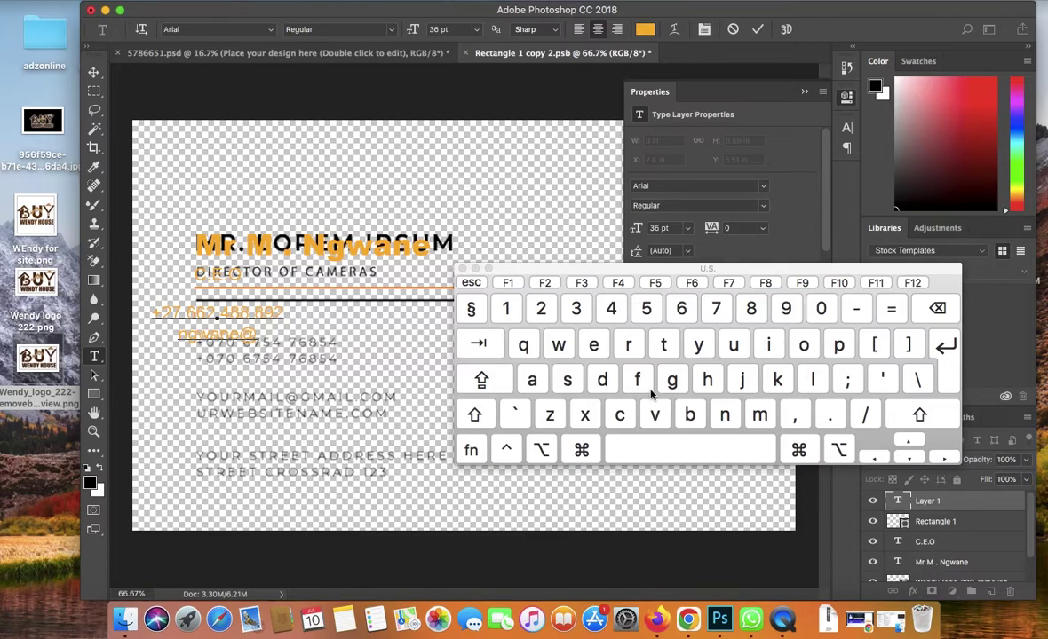
left_click(691, 417)
left_click(731, 342)
left_click(697, 345)
left_click(558, 344)
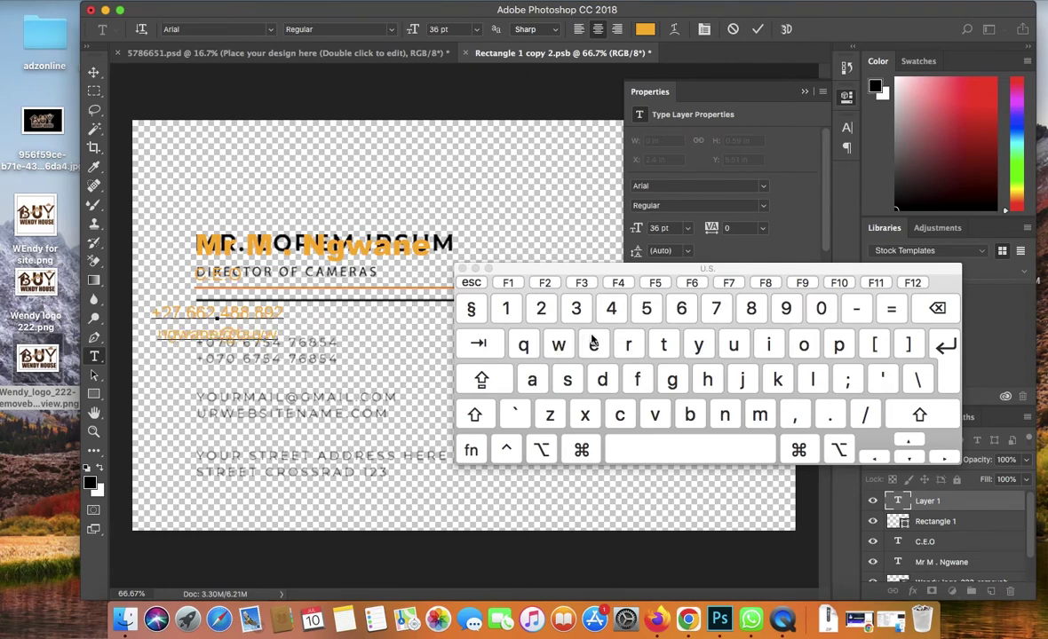
left_click(593, 345)
left_click(724, 414)
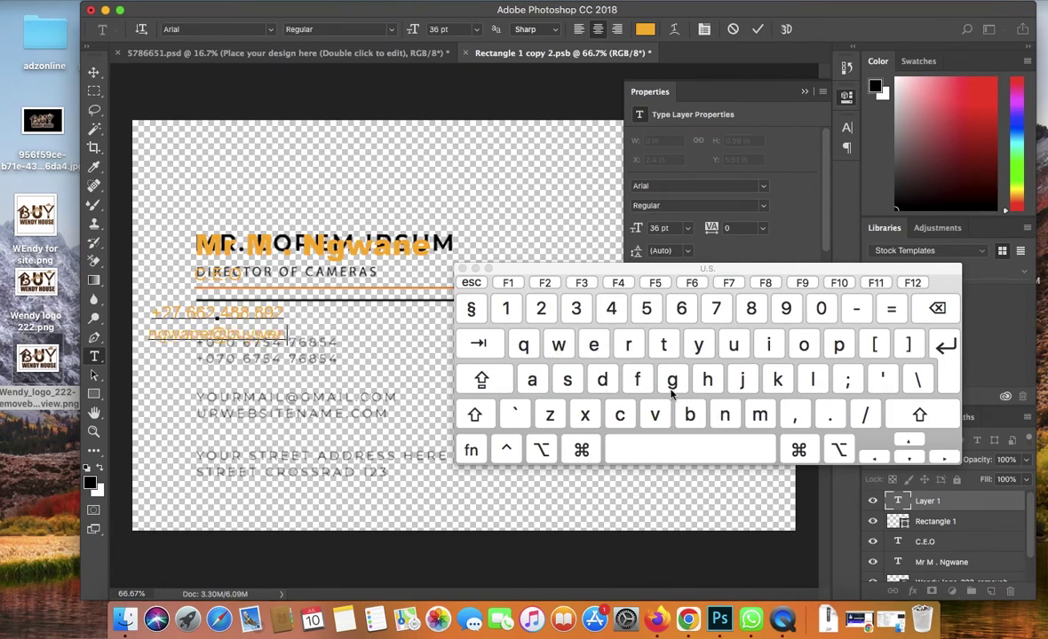
left_click(603, 380)
left_click(697, 345)
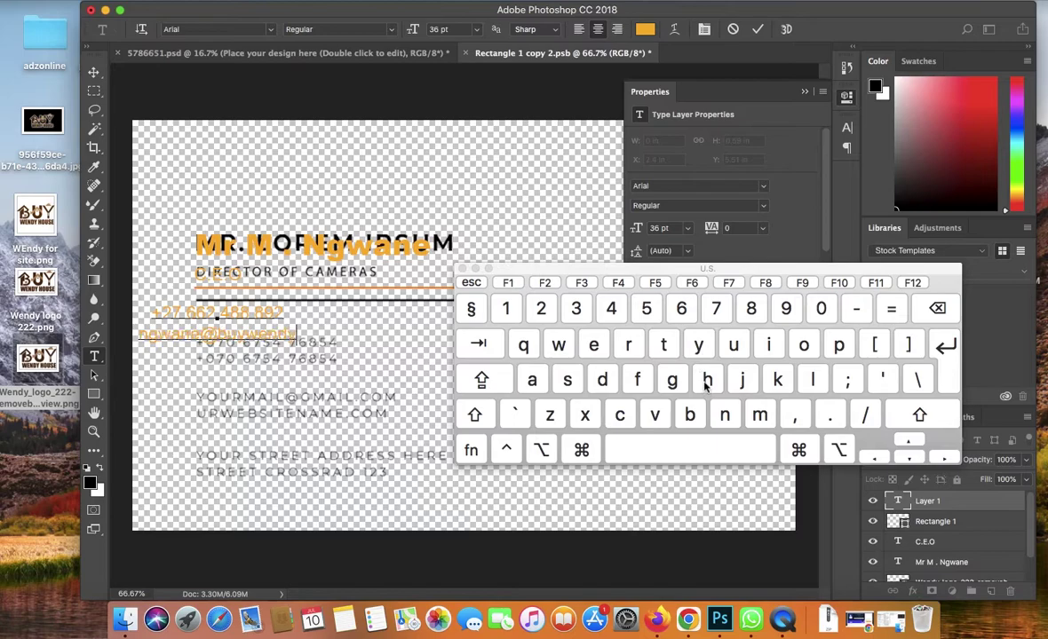
left_click(707, 380)
left_click(804, 349)
left_click(734, 344)
left_click(567, 380)
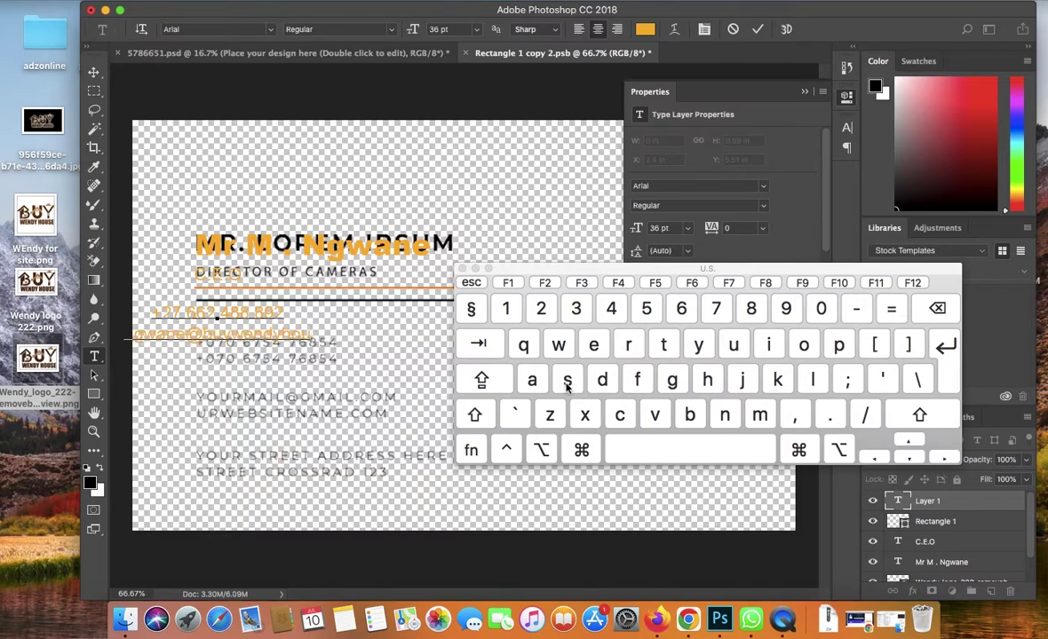
left_click(593, 345)
left_click(829, 414)
left_click(620, 414)
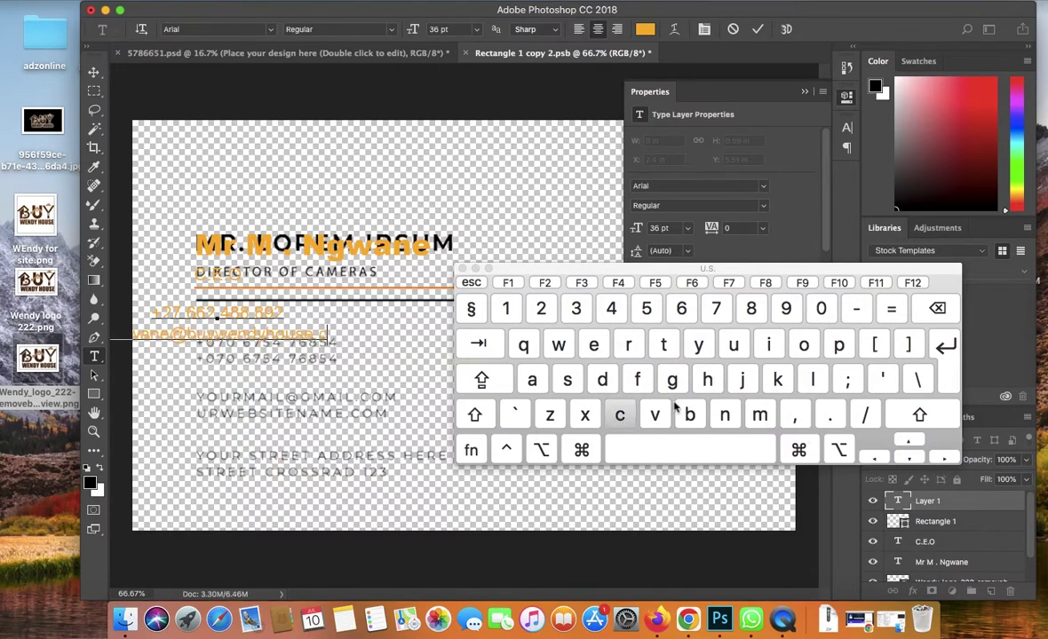
left_click(805, 350)
left_click(829, 415)
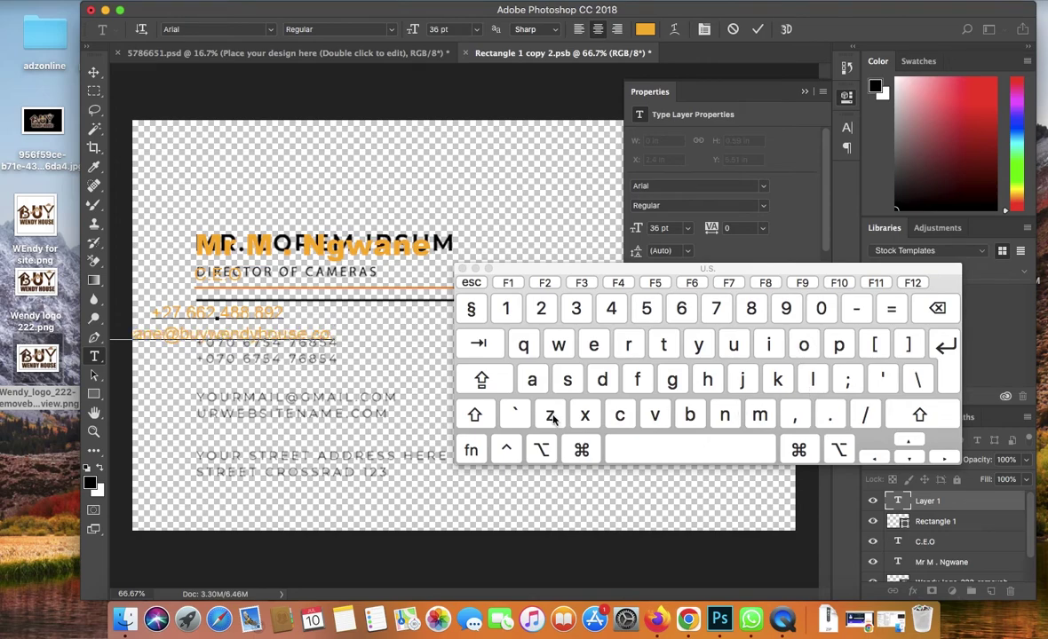
left_click(550, 415)
left_click(532, 382)
Add the street number and street name as the third line of the contact text
left_click(944, 346)
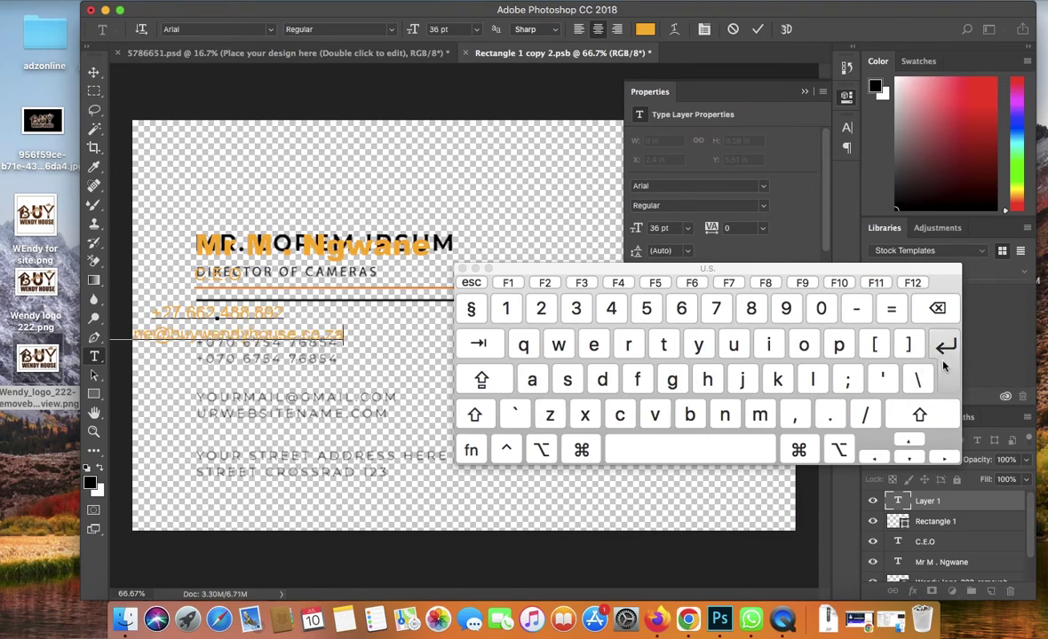
left_click(541, 308)
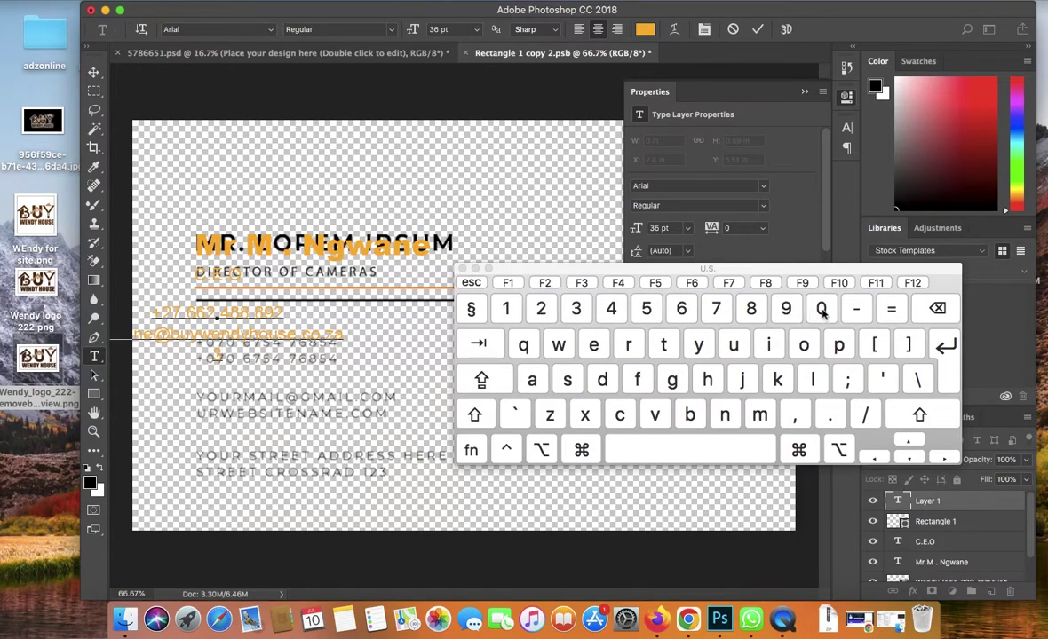
type("018")
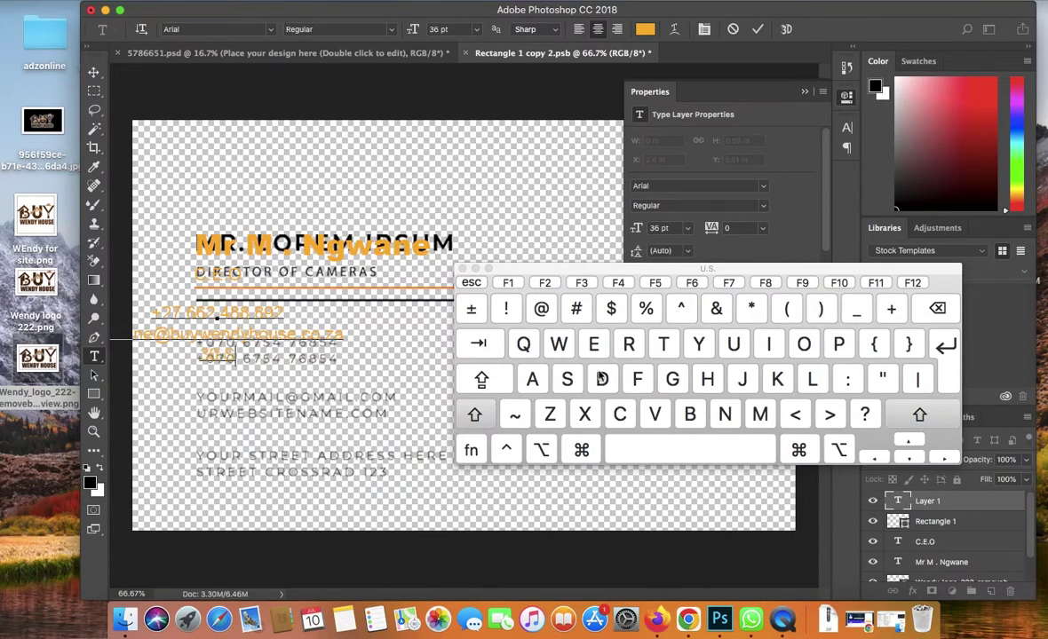
left_click(541, 308)
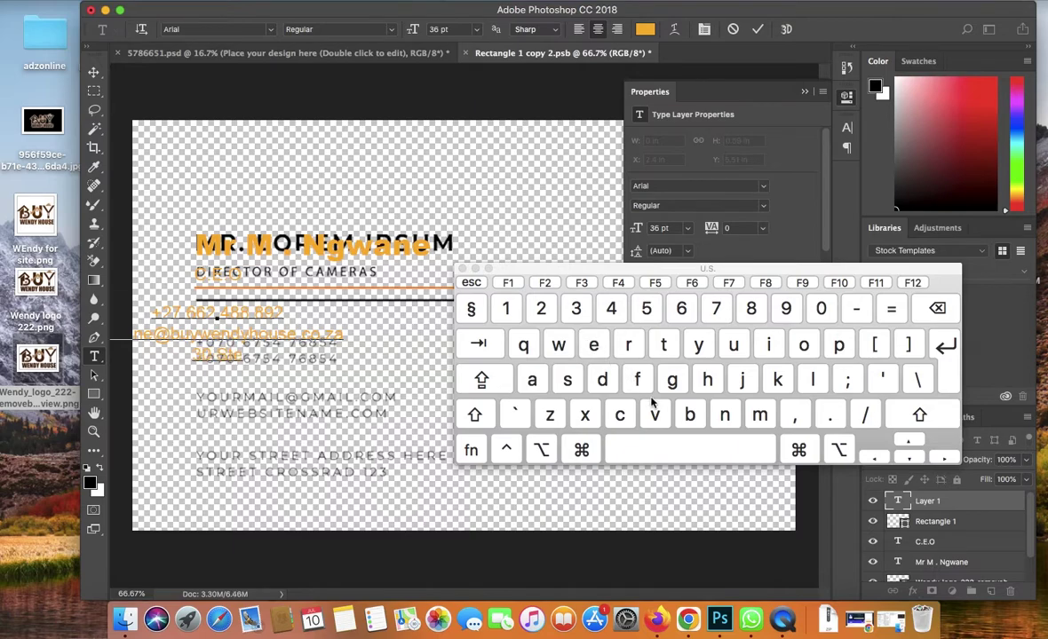
left_click(593, 344)
left_click(705, 444)
key("shift")
type("lvd")
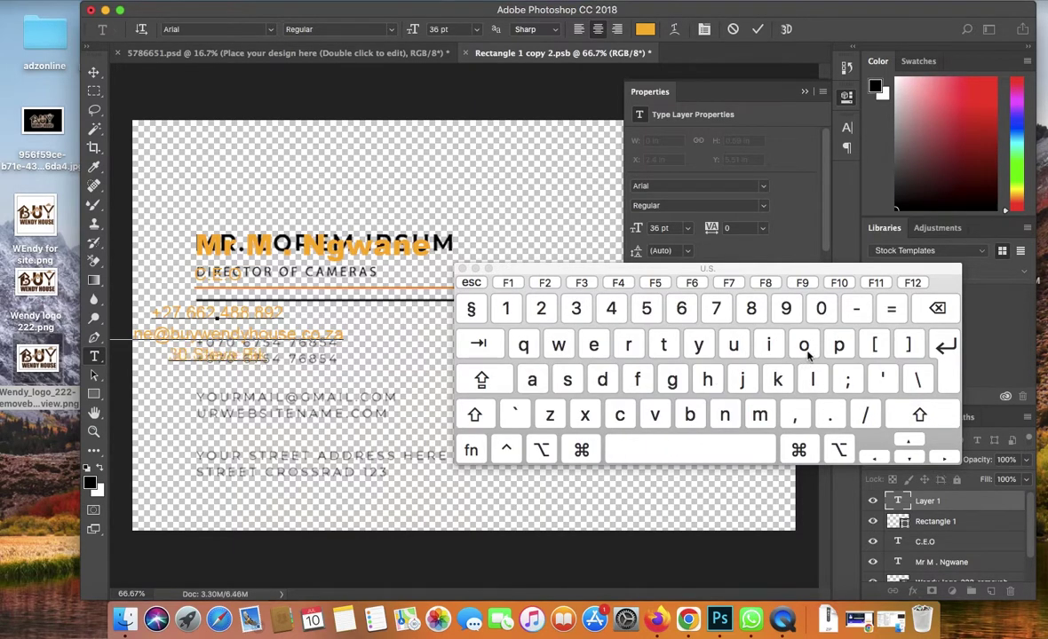
type(",")
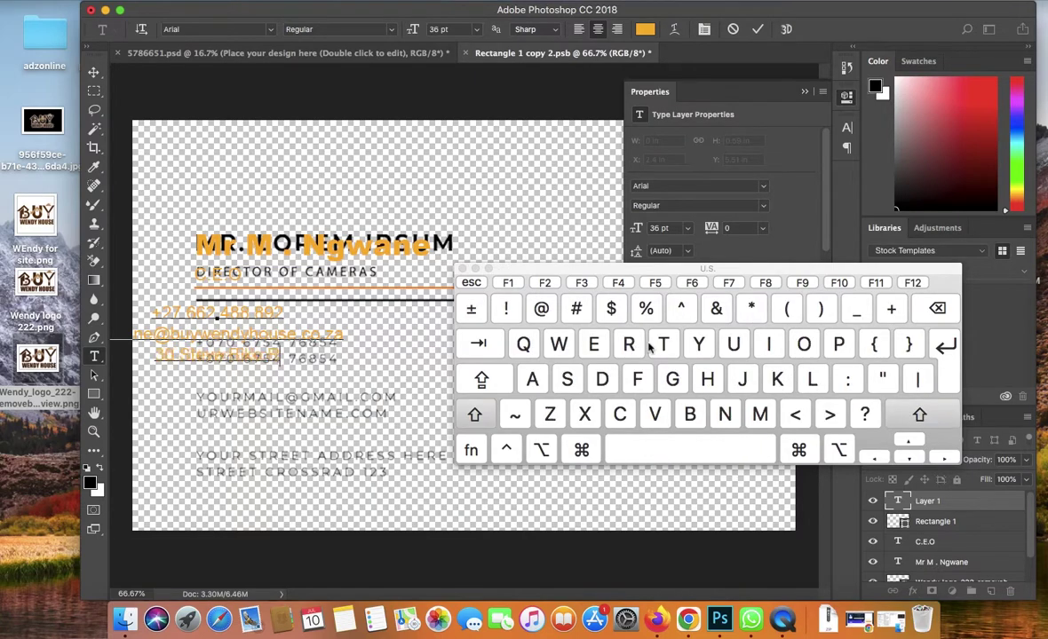
left_click(804, 344)
left_click(532, 379)
left_click(603, 379)
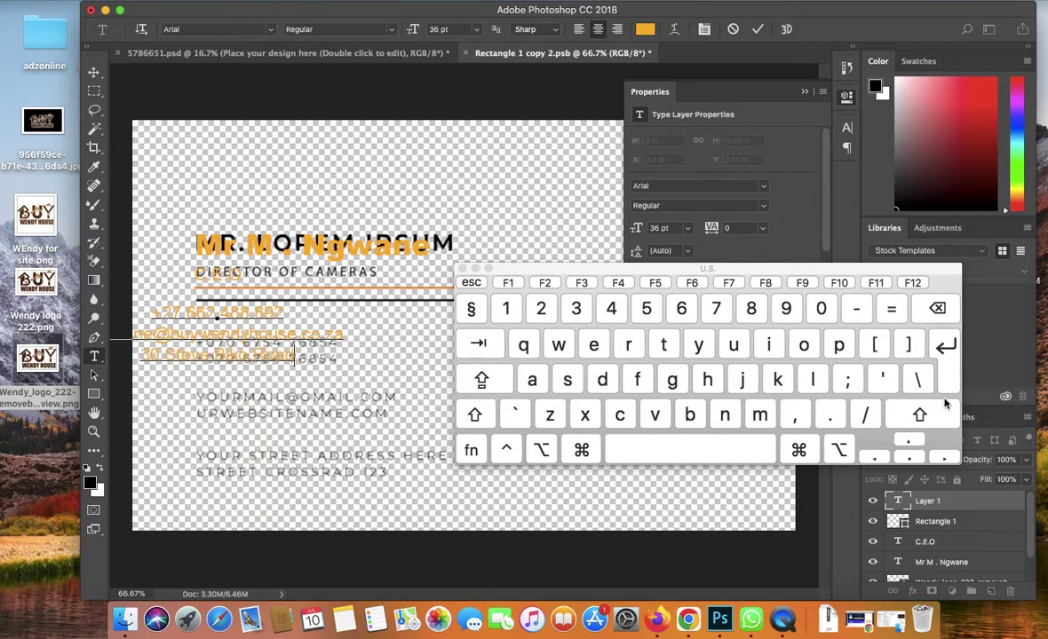
Add the suburb of the address on its own line below the street
left_click(481, 379)
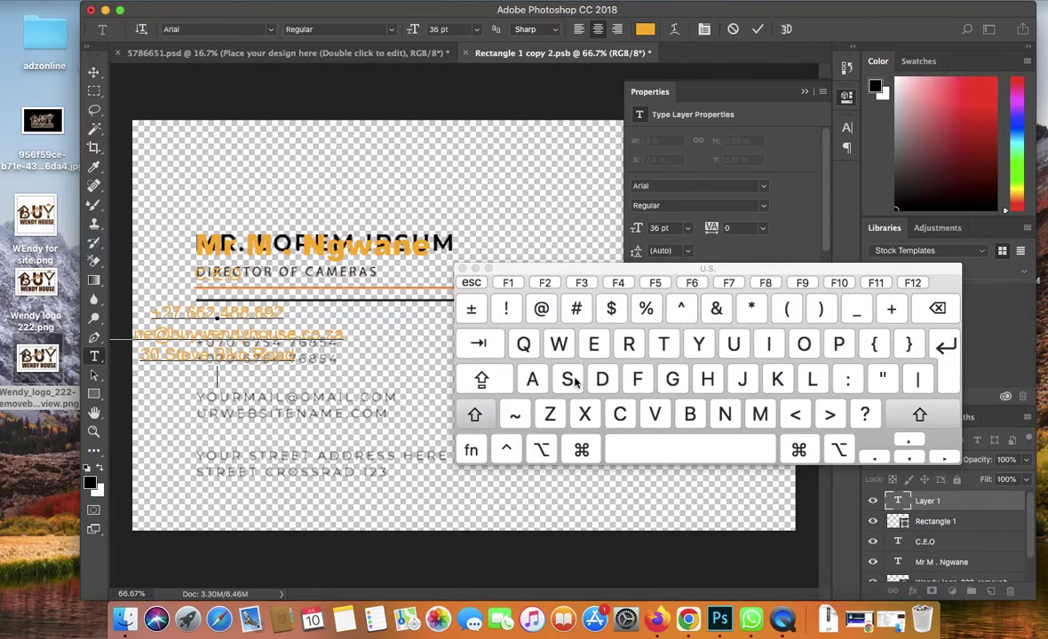
left_click(568, 379)
left_click(733, 345)
left_click(724, 417)
left_click(724, 418)
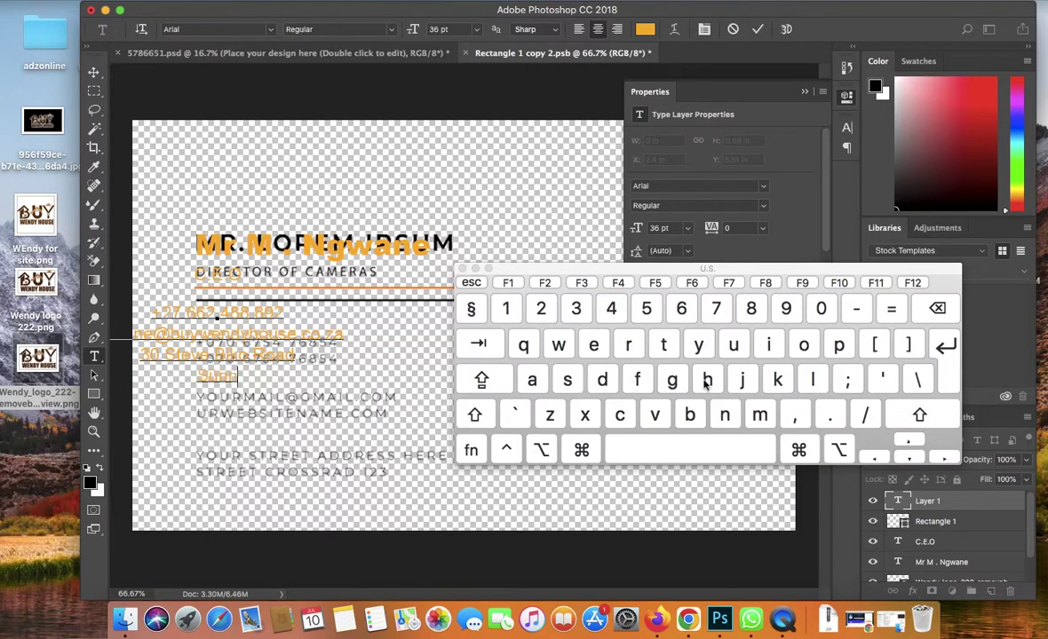
left_click(698, 344)
left_click(567, 379)
left_click(769, 344)
left_click(602, 379)
left_click(593, 345)
Add the city as the last line of the contact text and close the on-screen keyboard
left_click(939, 369)
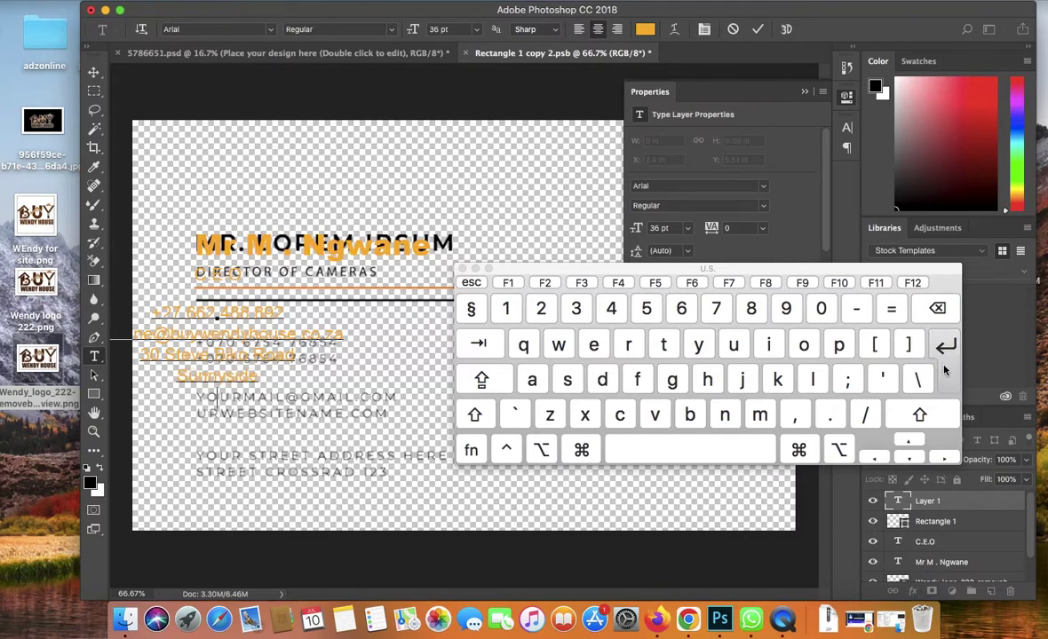
left_click(919, 414)
left_click(838, 345)
left_click(629, 345)
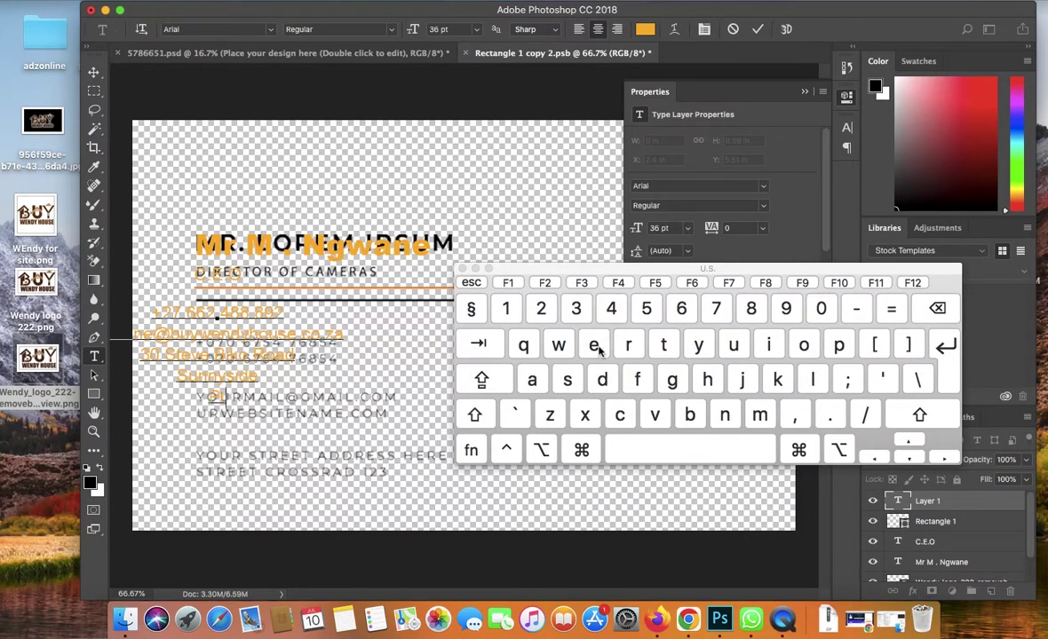
left_click(593, 344)
left_click(663, 344)
left_click(803, 344)
left_click(769, 345)
left_click(531, 379)
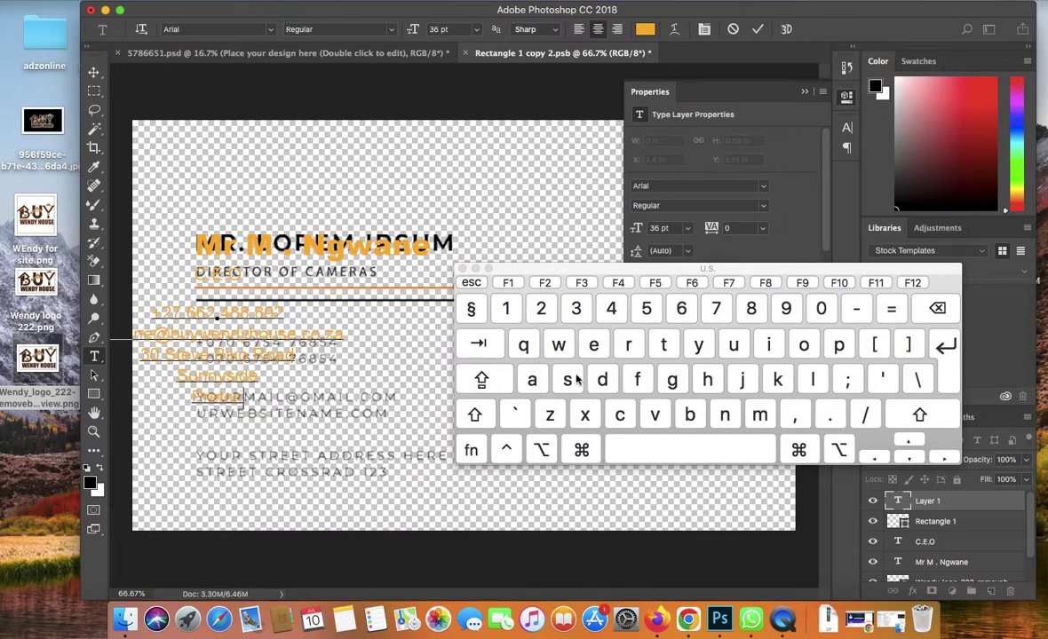
left_click(461, 267)
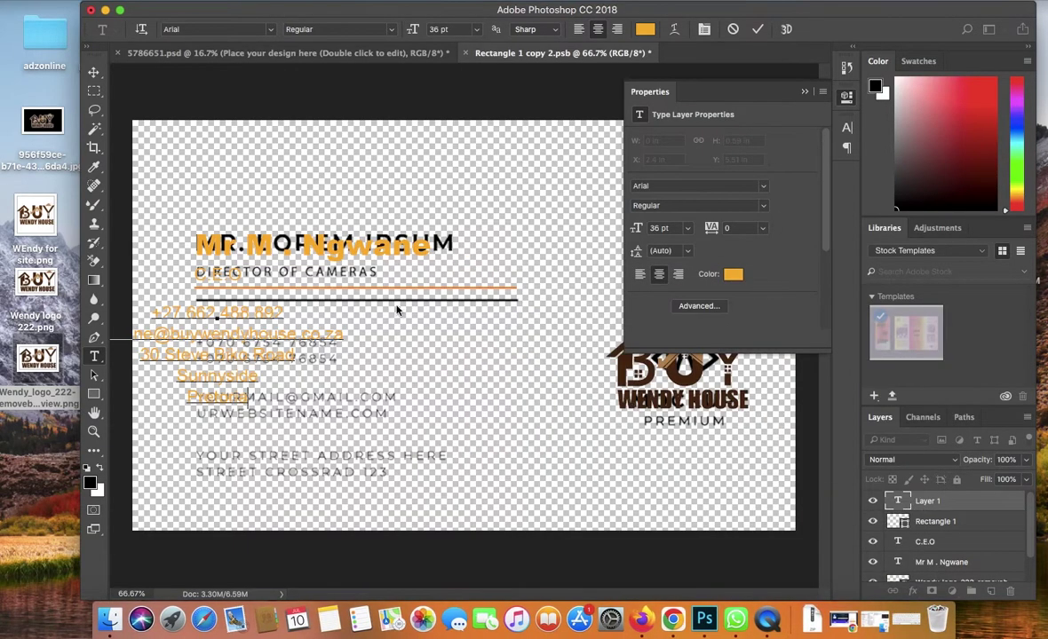
Left-align the contact text and move it in line with the left edge of the divider, then clear the selection
left_click(93, 71)
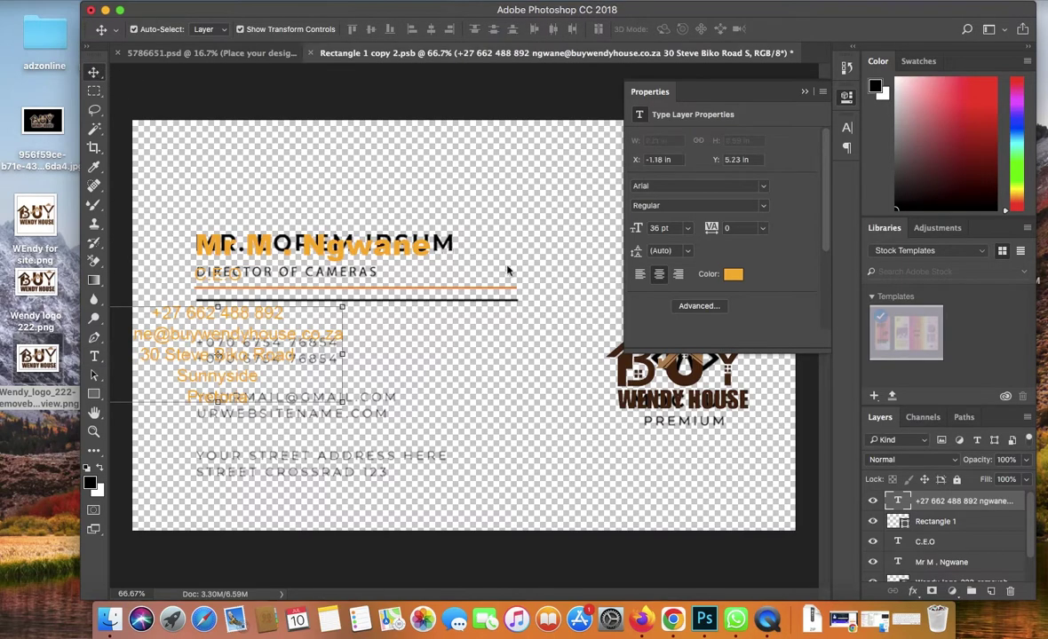
left_click(641, 275)
left_click_drag(308, 336, 285, 342)
left_click(500, 415)
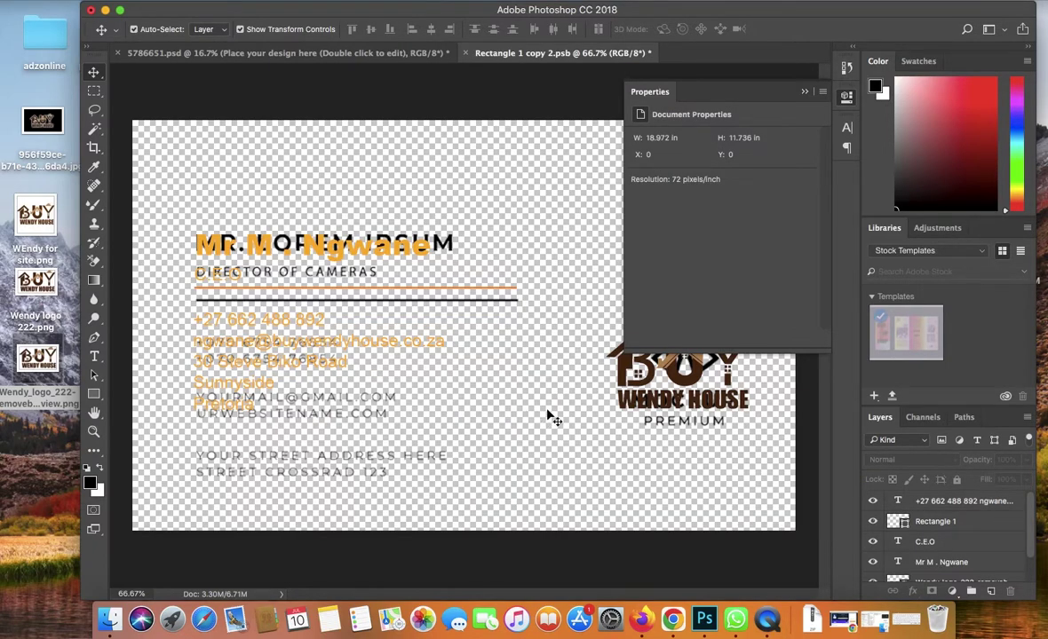
Delete the "Place your design here" placeholder layer from the business card artwork and collapse the document properties
scroll(1027, 562, "down", 2)
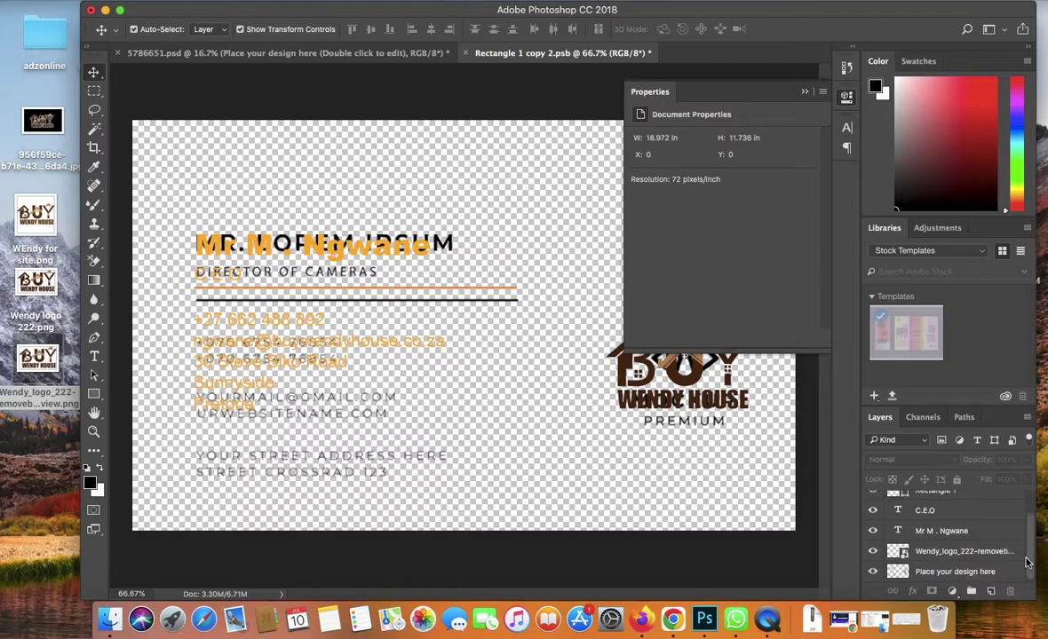
left_click(966, 573)
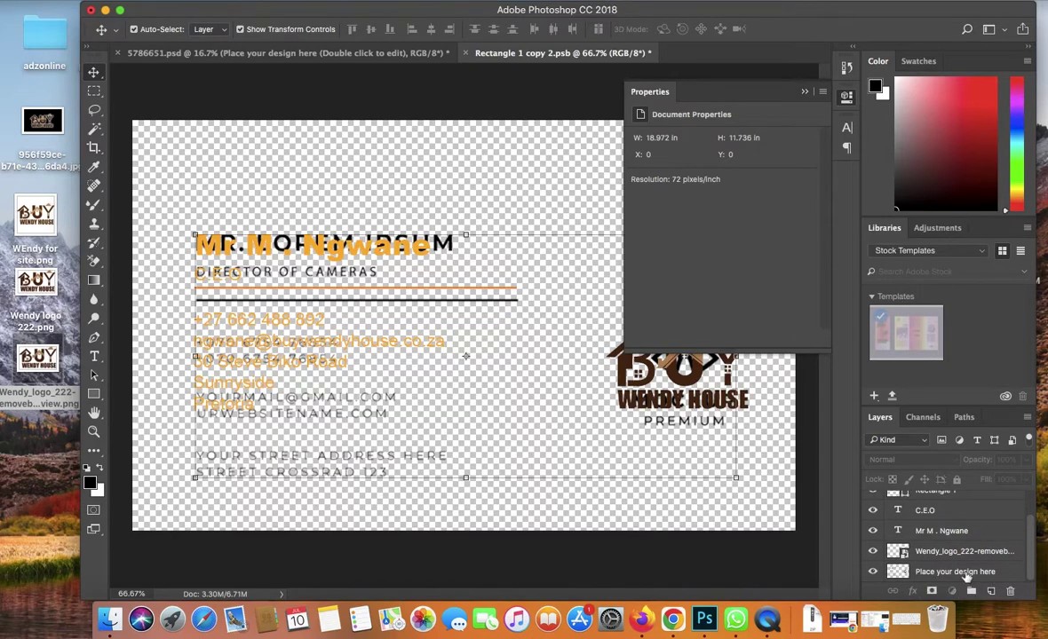
key("BackSpace")
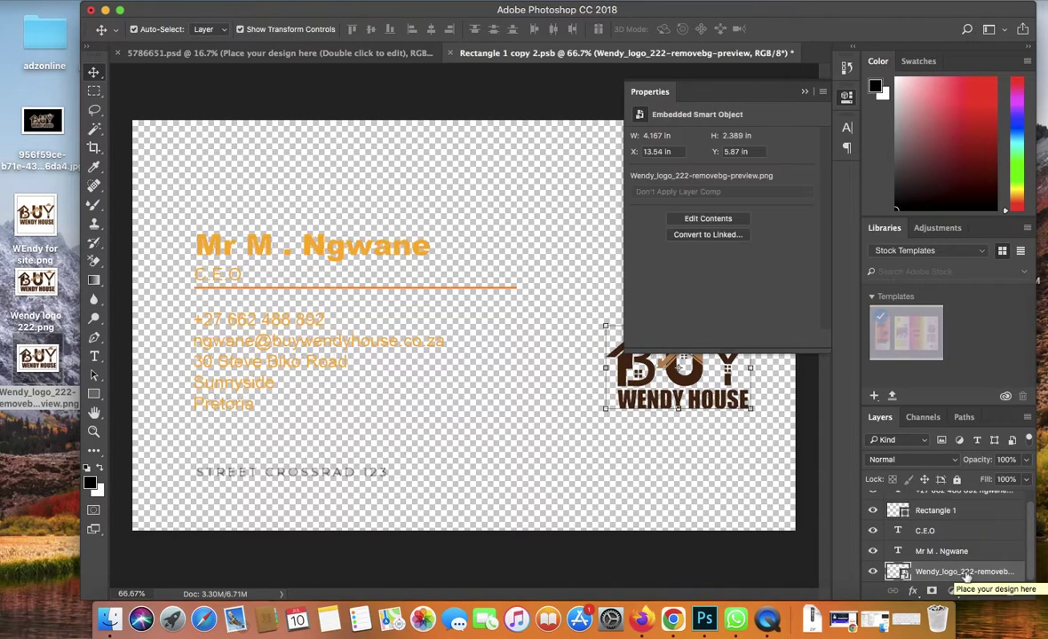
left_click(517, 382)
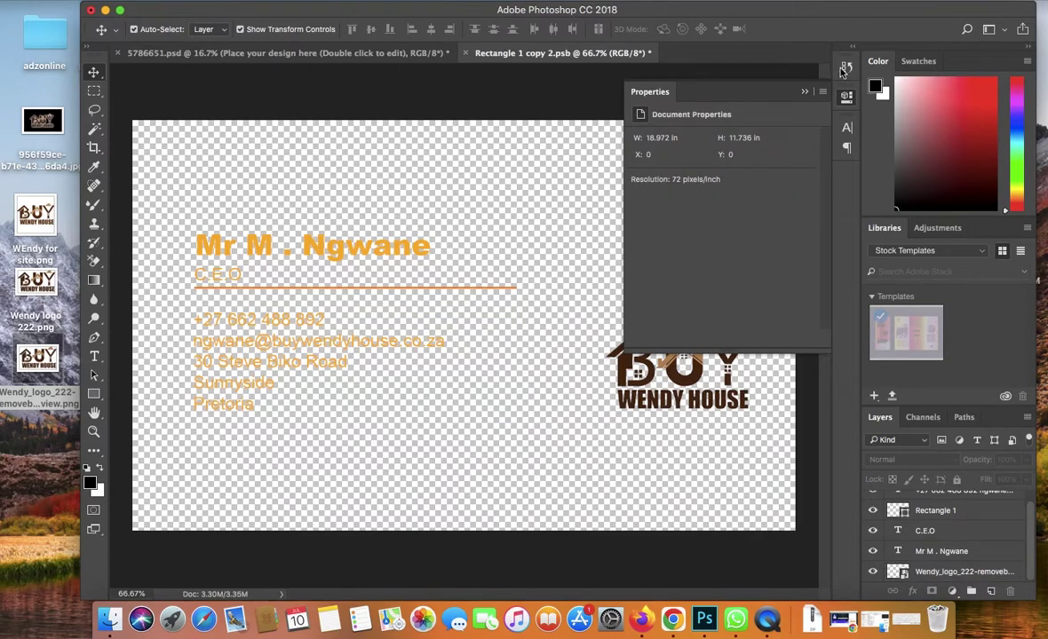
left_click(806, 92)
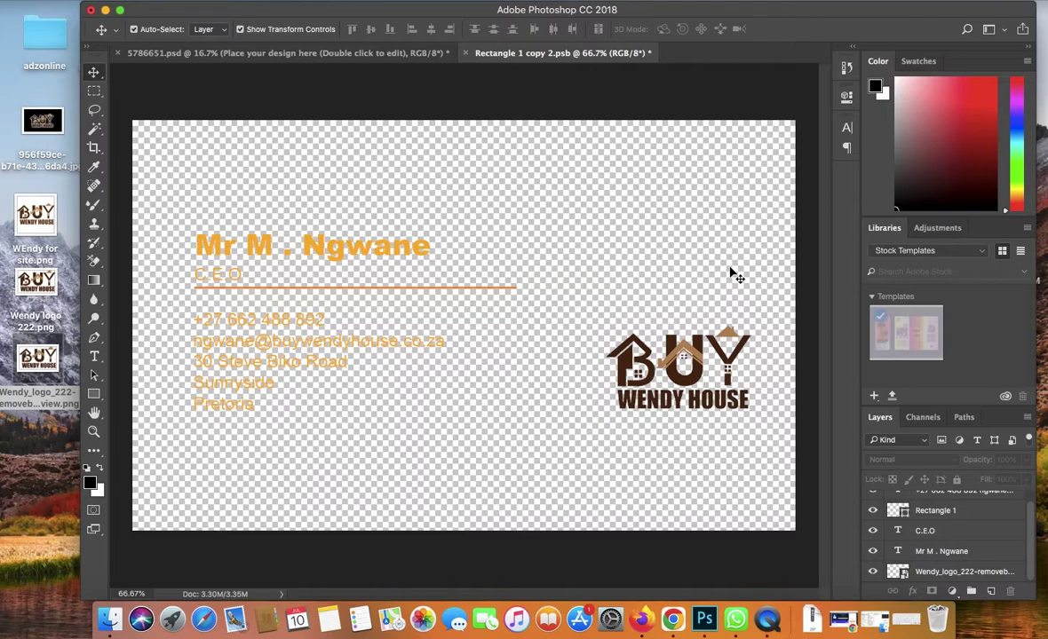
Save the business card artwork, return to the 5786651.psd mockup and clear the layer selection
key("super+s")
left_click(339, 51)
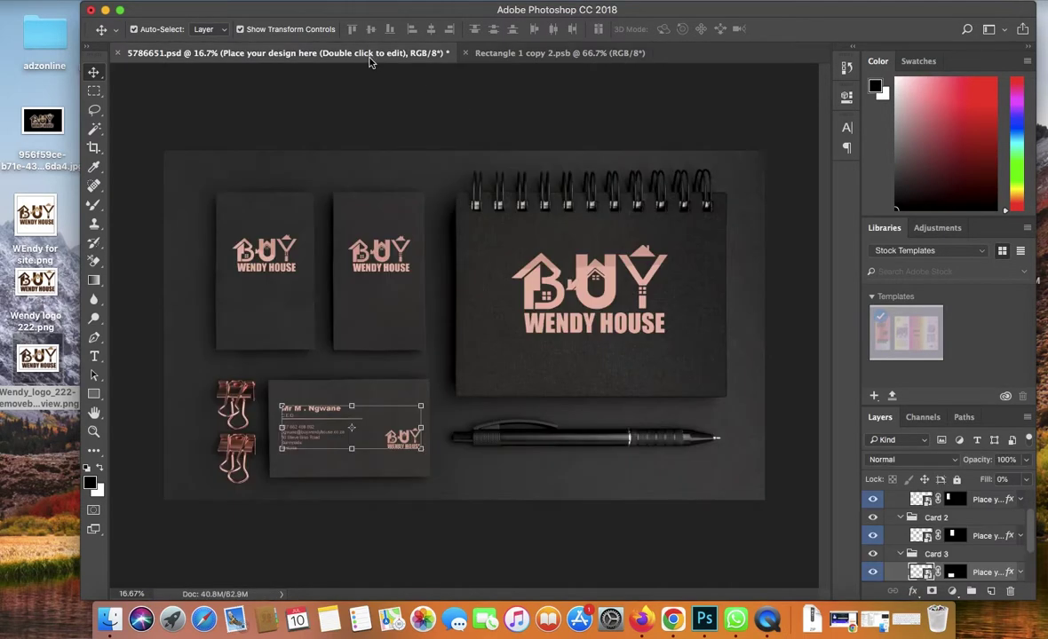
left_click(143, 287)
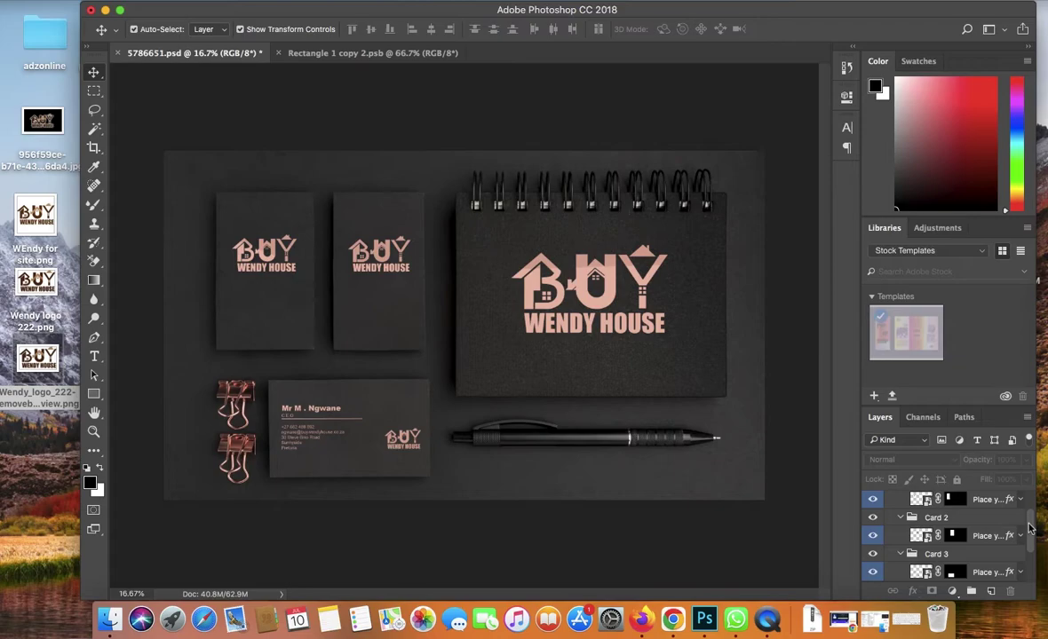
Collapse the Edition group, inspect the mockup with the Background layer hidden, and restore the layer and the expanded group
left_click_drag(1030, 529, 1027, 505)
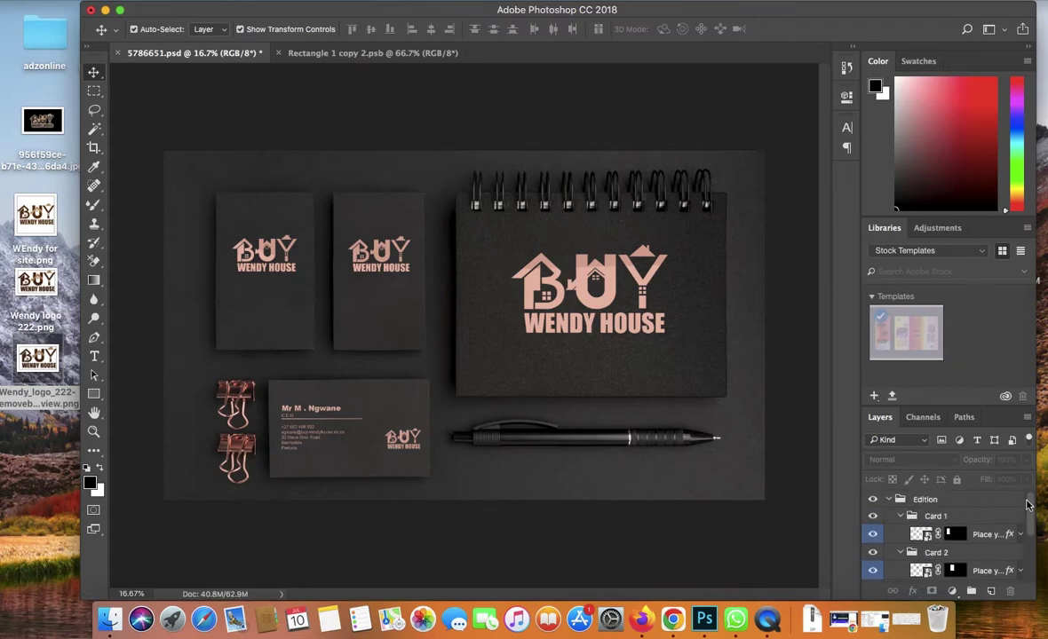
left_click(889, 501)
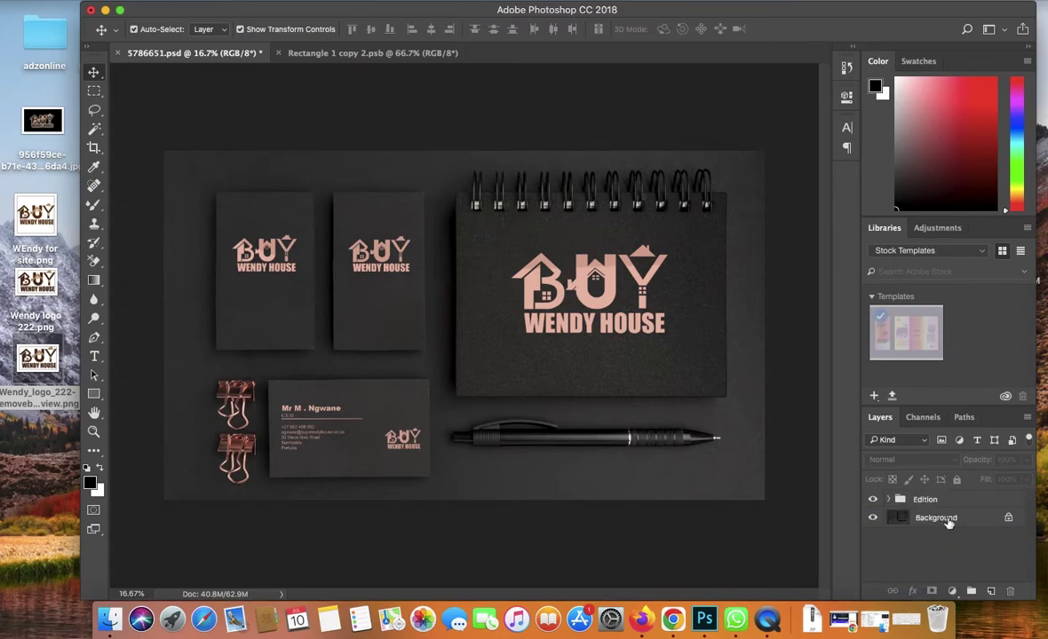
left_click(948, 523)
left_click(871, 519)
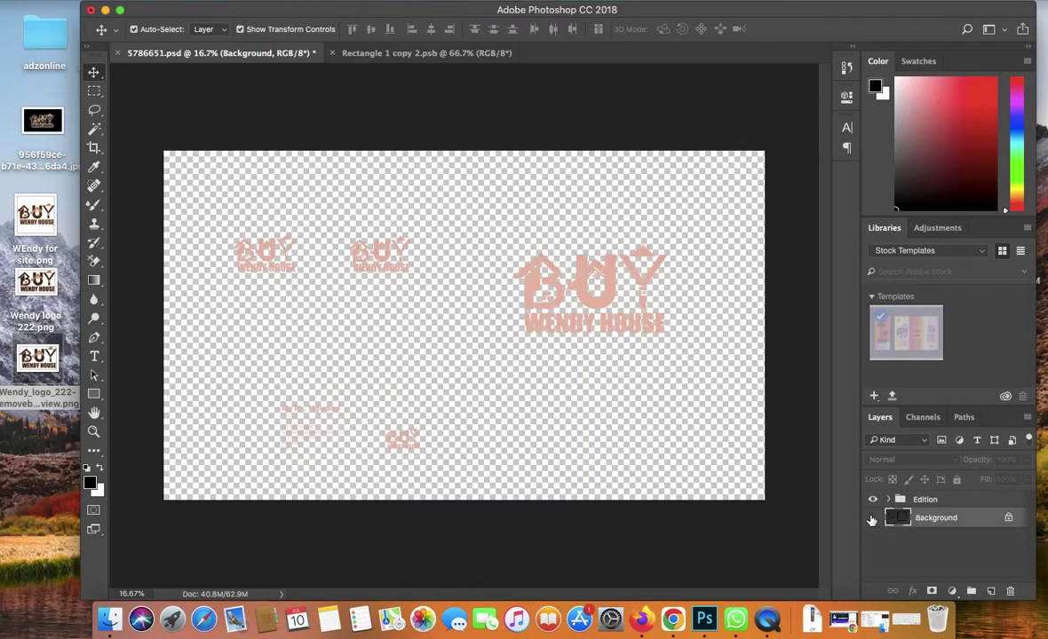
left_click(871, 518)
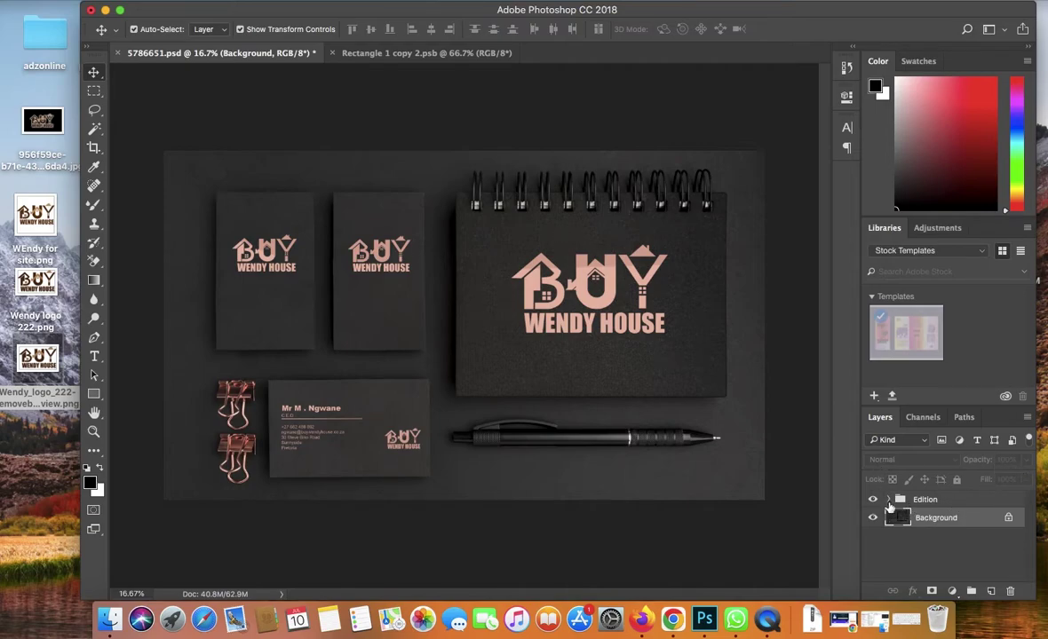
left_click(889, 500)
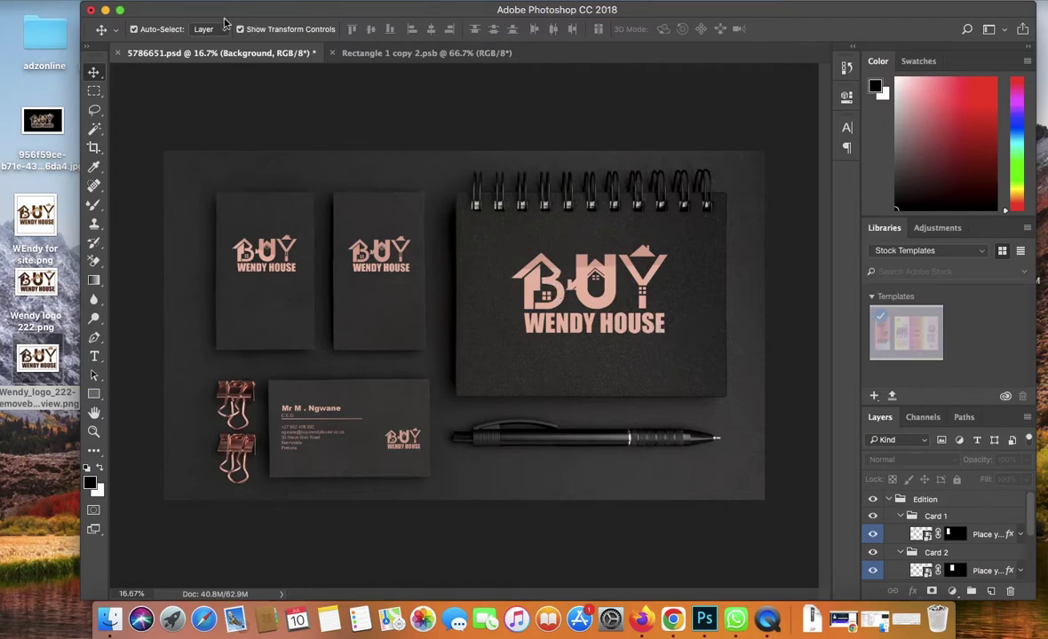
Export the finished mockup at 100% scale as a PNG named mmann to the Desktop
left_click(135, 1)
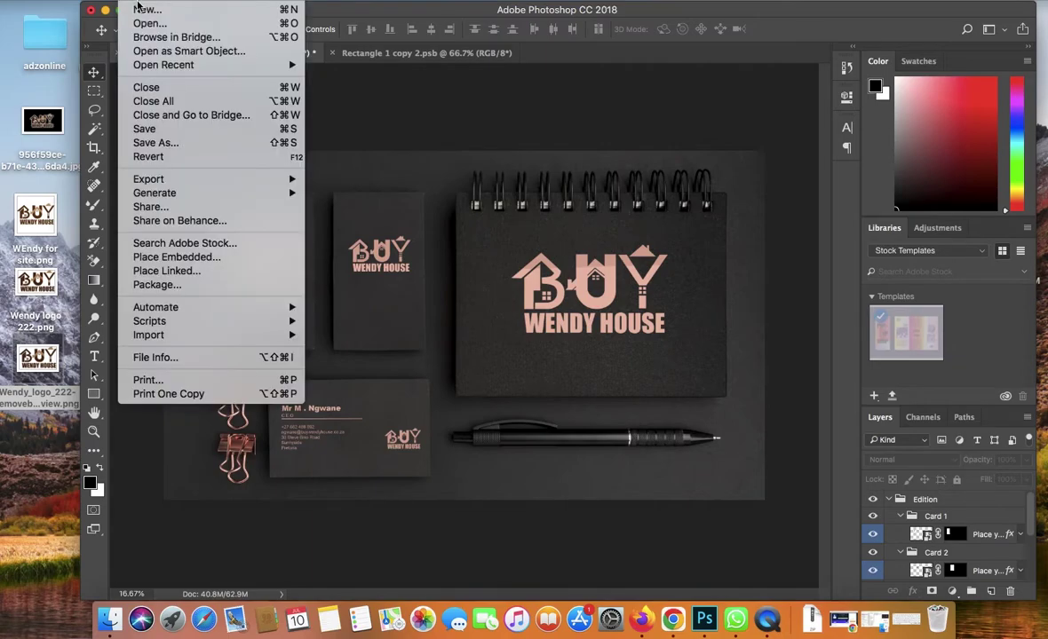
mouse_move(182, 178)
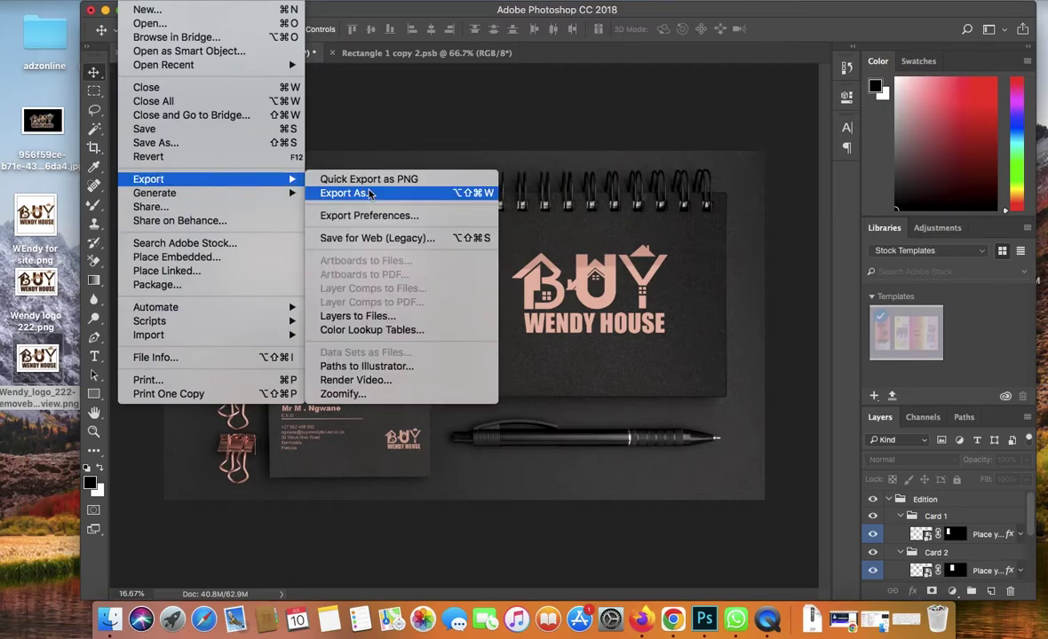
left_click(370, 193)
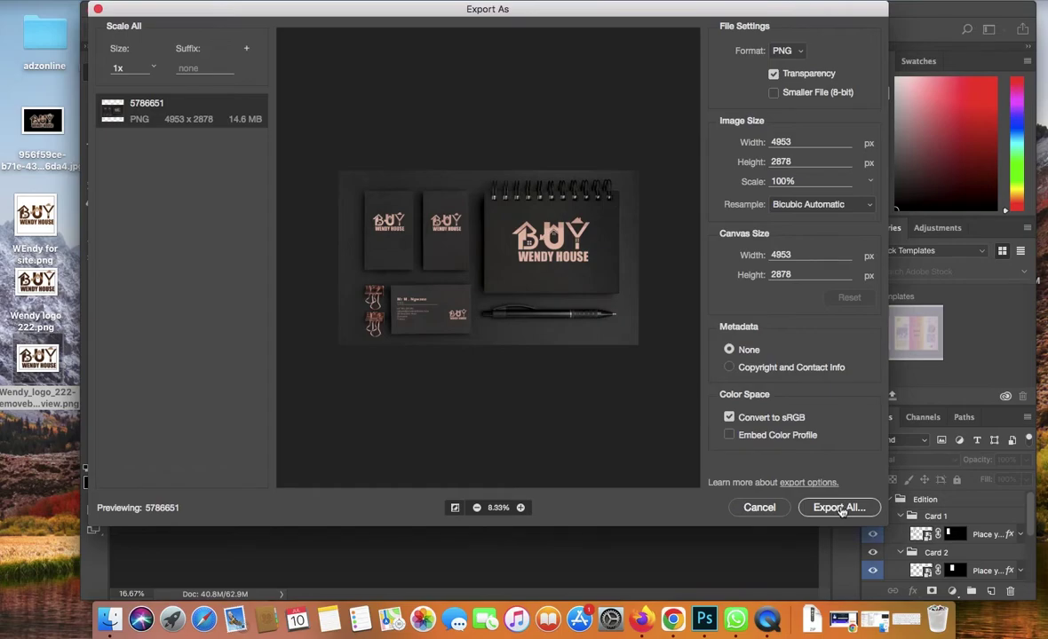
left_click(840, 512)
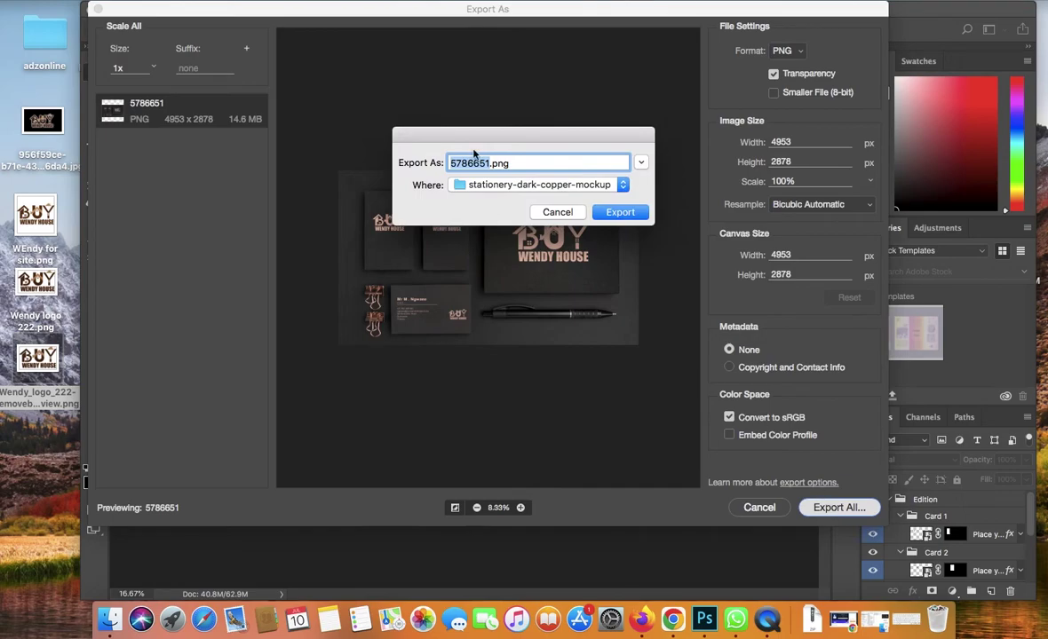
type("mmann")
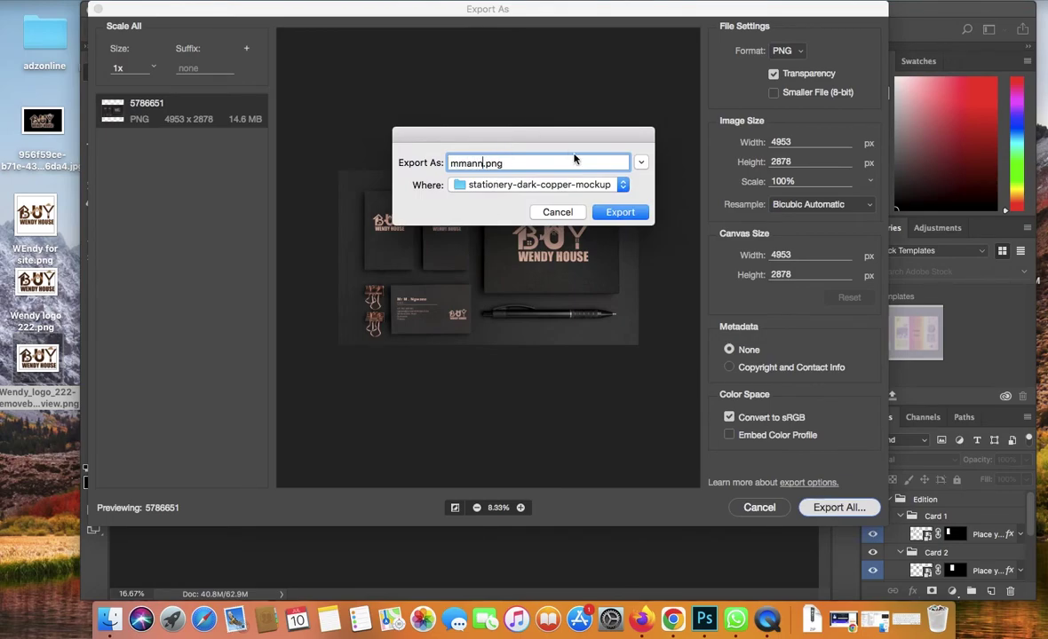
left_click(621, 185)
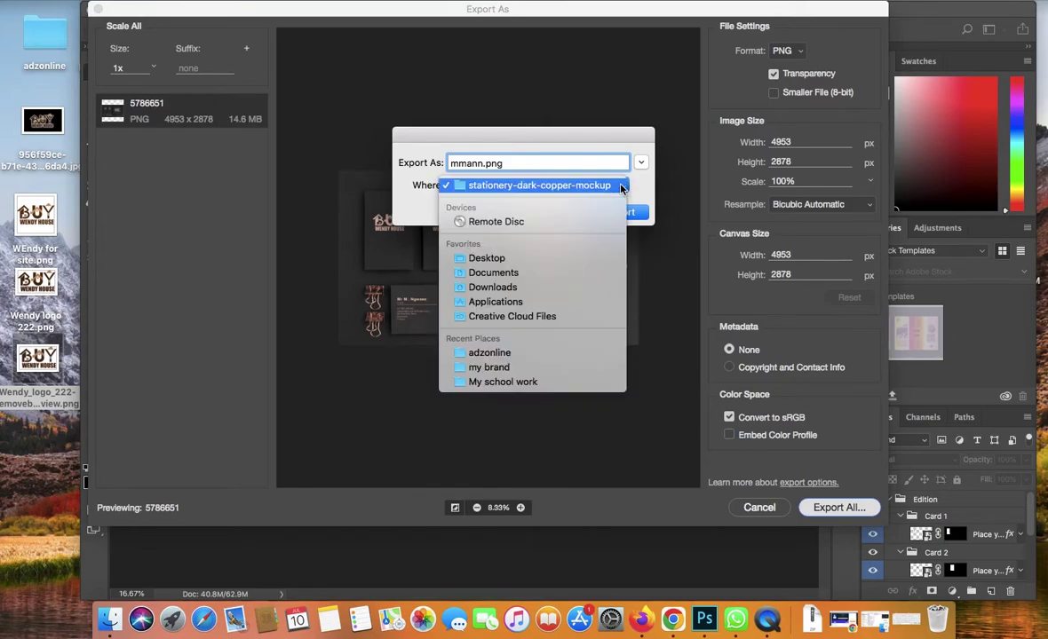
left_click(560, 259)
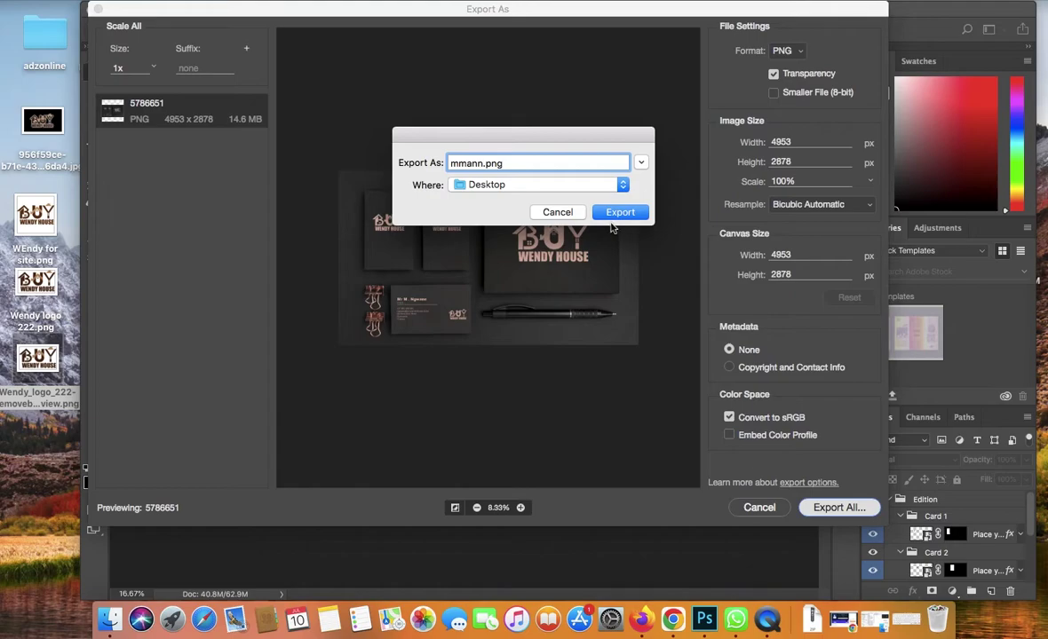
left_click(621, 213)
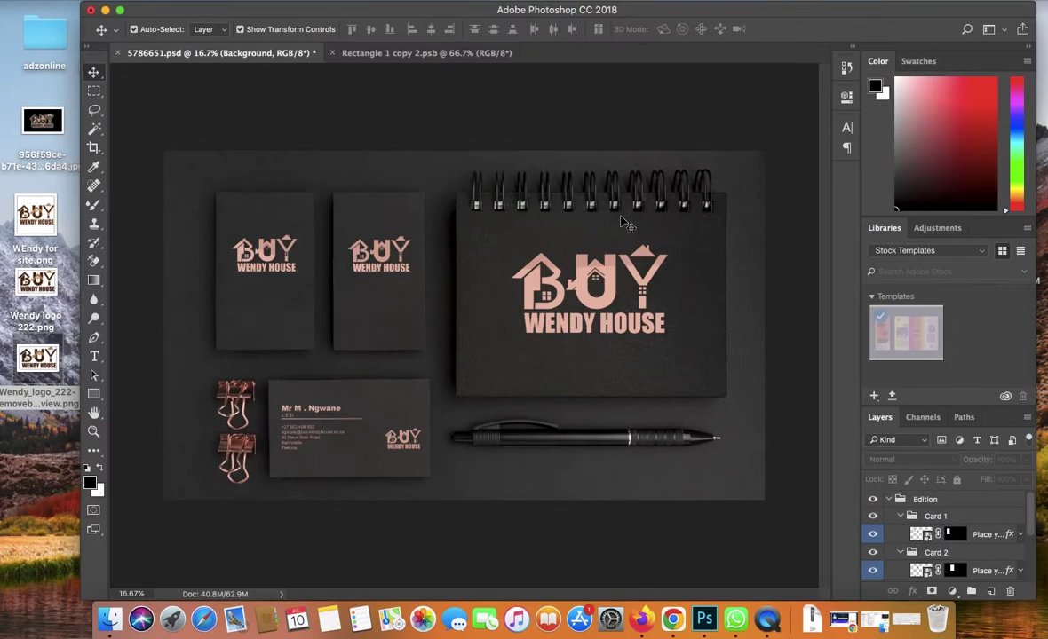
Minimise the Photoshop window, open the exported mmann.png from the desktop in Preview, and enlarge its window to view the mockup
left_click(105, 9)
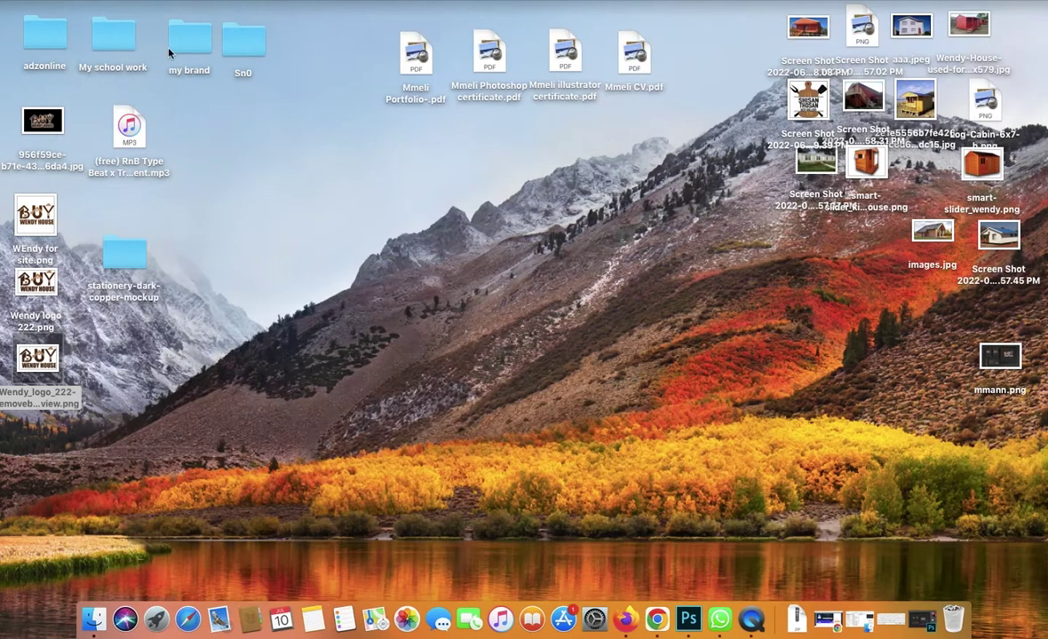
left_click_drag(999, 355, 786, 308)
double_click(782, 306)
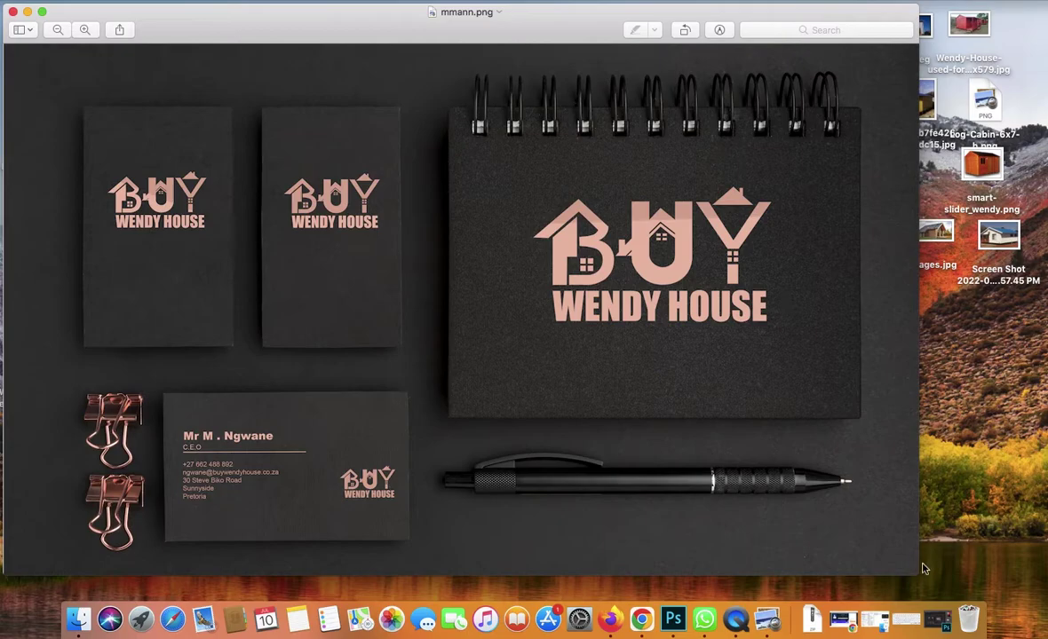
left_click_drag(918, 574, 1039, 615)
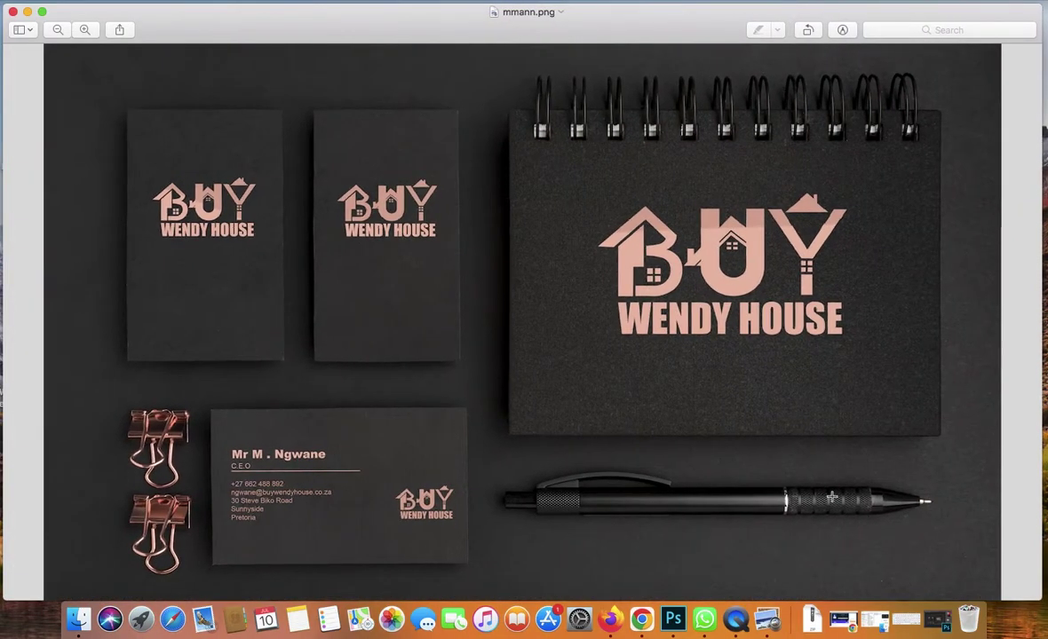